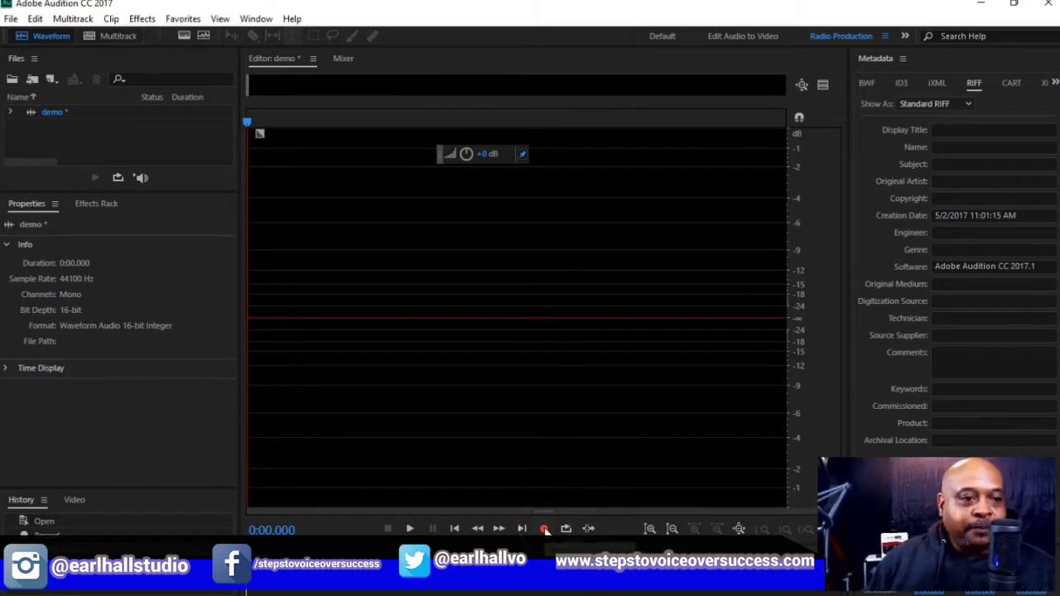
# Record a spoken voice take about 10.9 seconds long into the demo file.
pyautogui.click(544, 529)
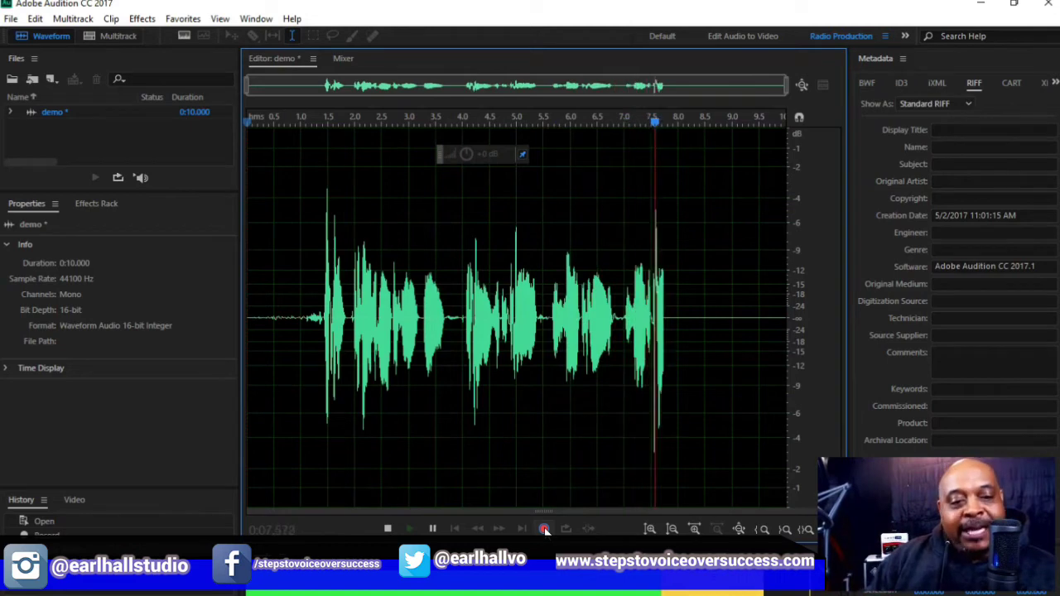
pyautogui.click(389, 528)
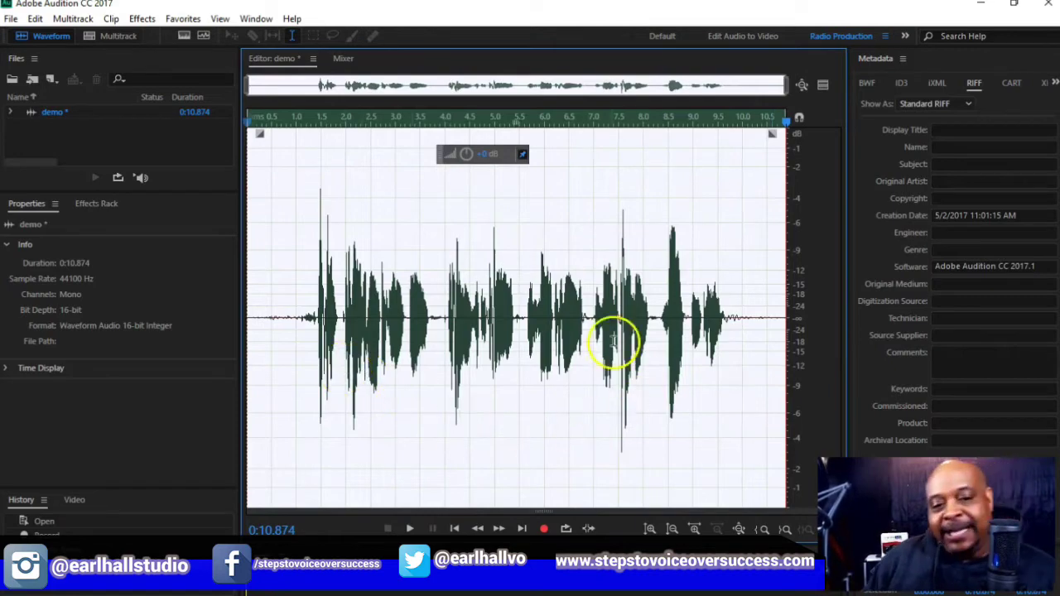
# Examine the loud plosive spike at about 7.5 seconds in the recorded waveform up close.
pyautogui.scroll(5, 613, 341)
pyautogui.moveTo(596, 314); pyautogui.dragTo(634, 315)
pyautogui.scroll(-5, 631, 323)
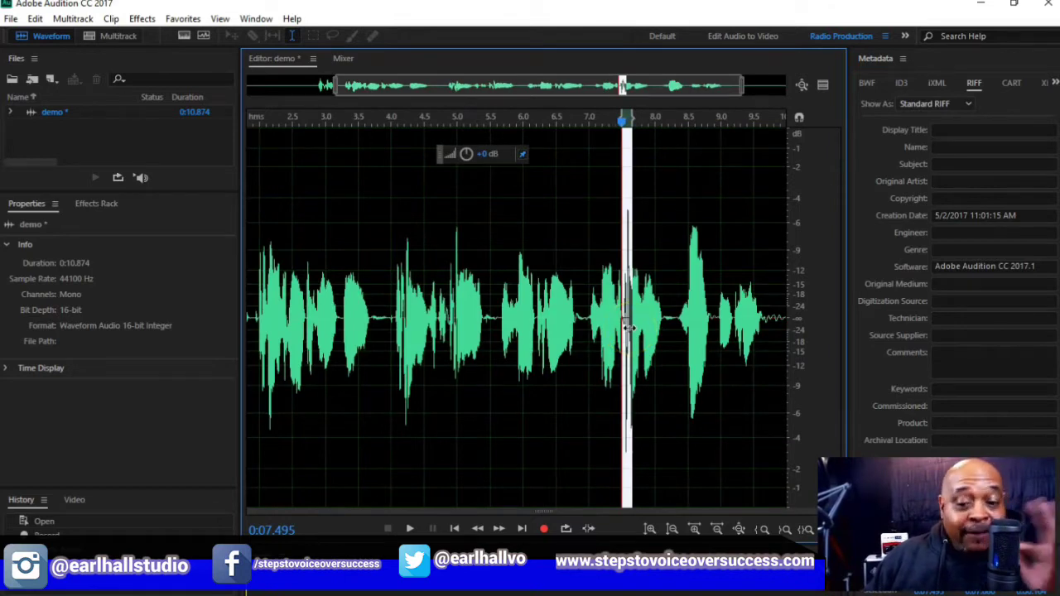
pyautogui.scroll(-2, 629, 327)
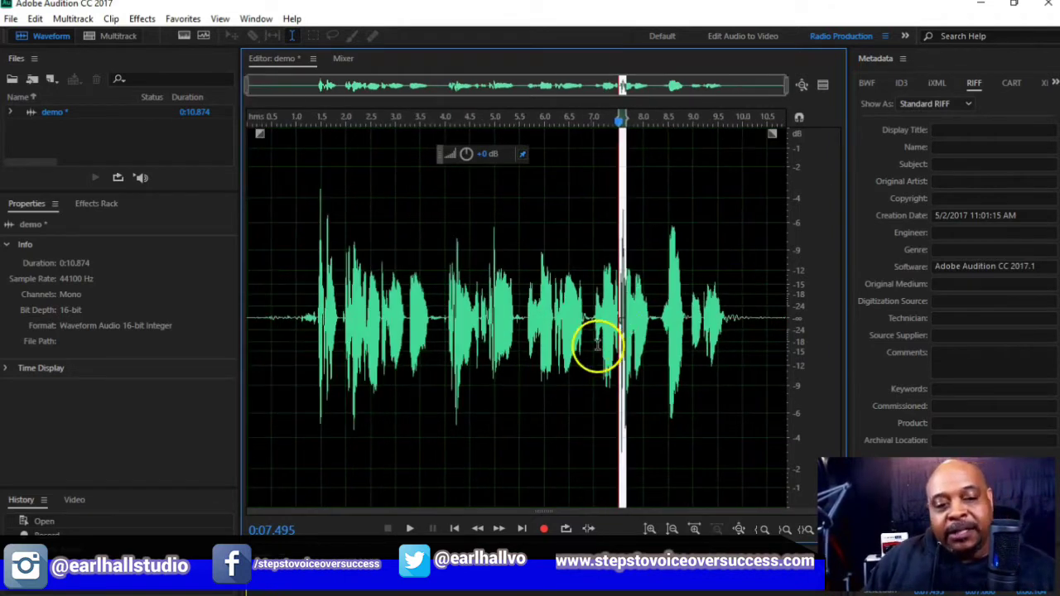
pyautogui.click(576, 345)
pyautogui.scroll(3, 626, 321)
pyautogui.scroll(-3, 617, 329)
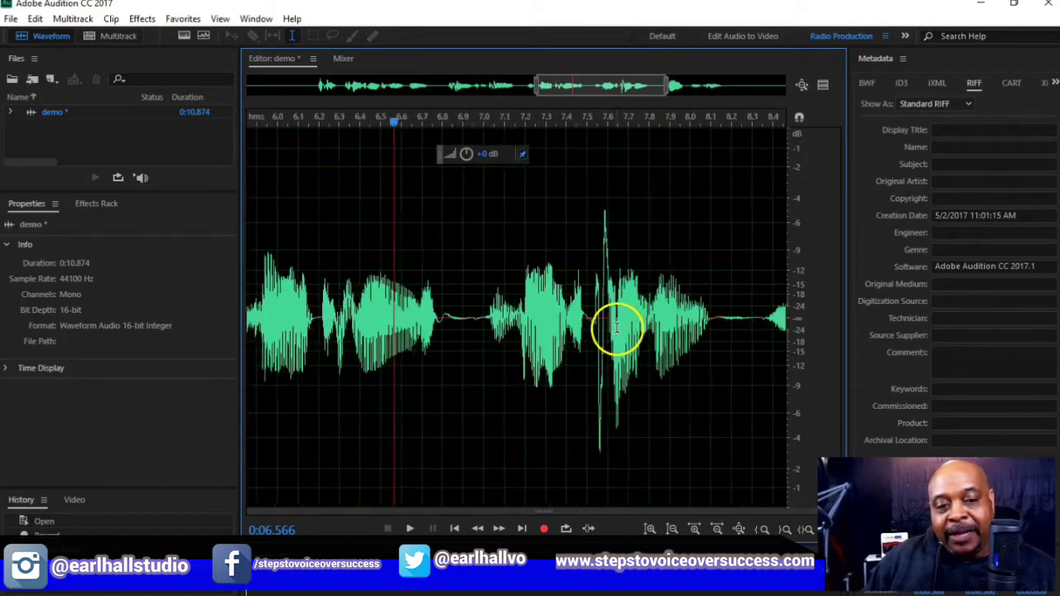
pyautogui.scroll(-2, 614, 344)
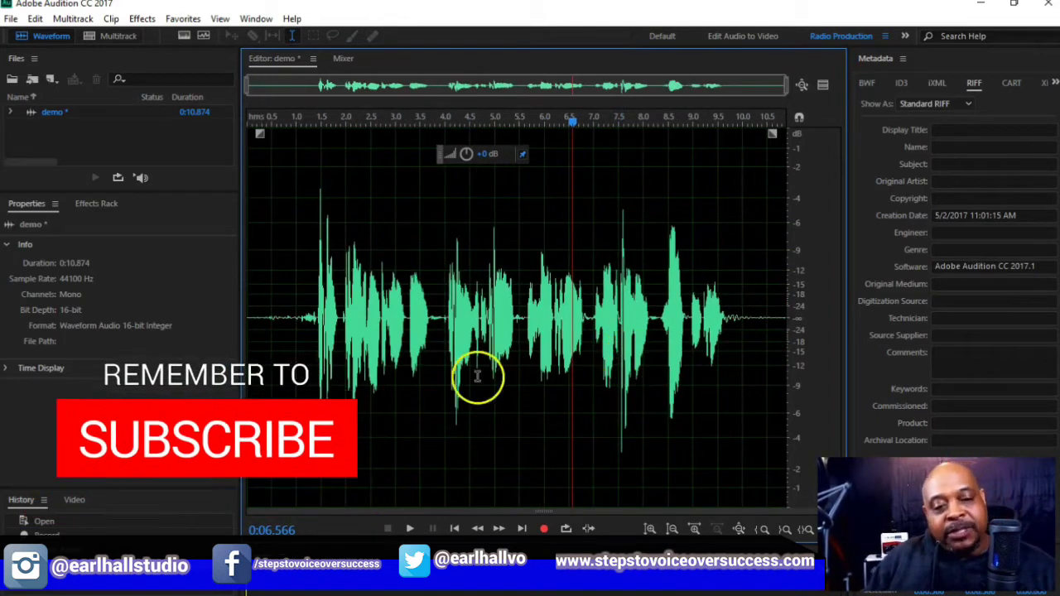
# Play back the recording from about 1.1 seconds and again from the start of the first word.
pyautogui.click(302, 356)
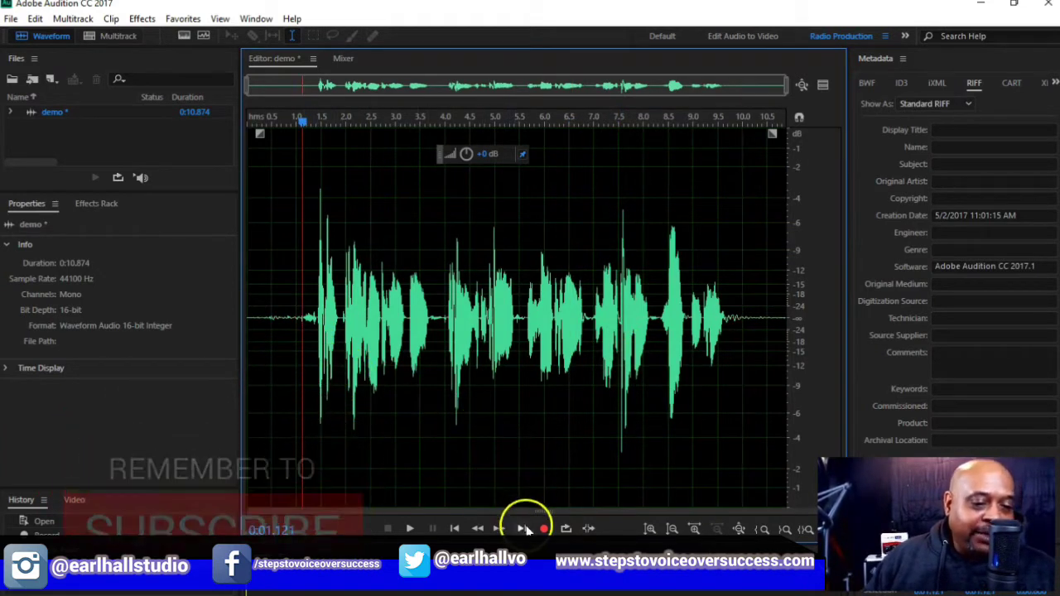
pyautogui.click(410, 529)
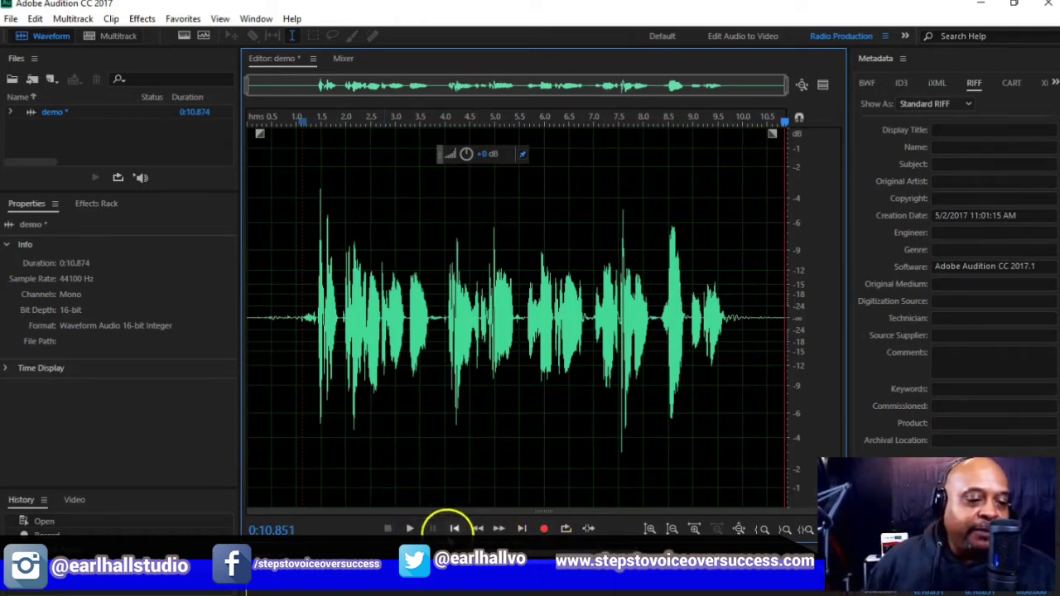
pyautogui.click(409, 530)
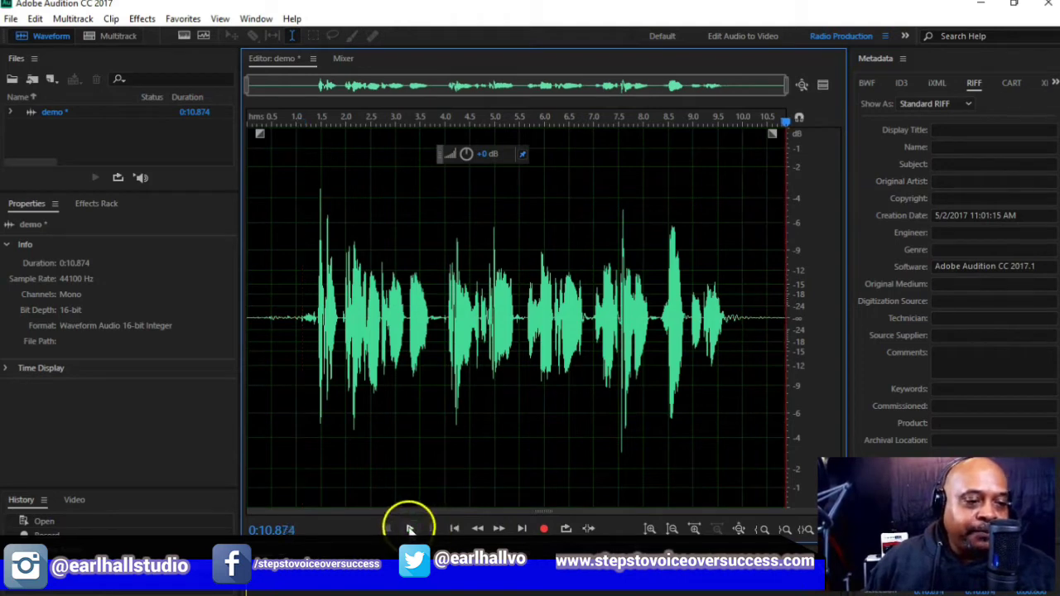
pyautogui.click(319, 404)
pyautogui.click(409, 529)
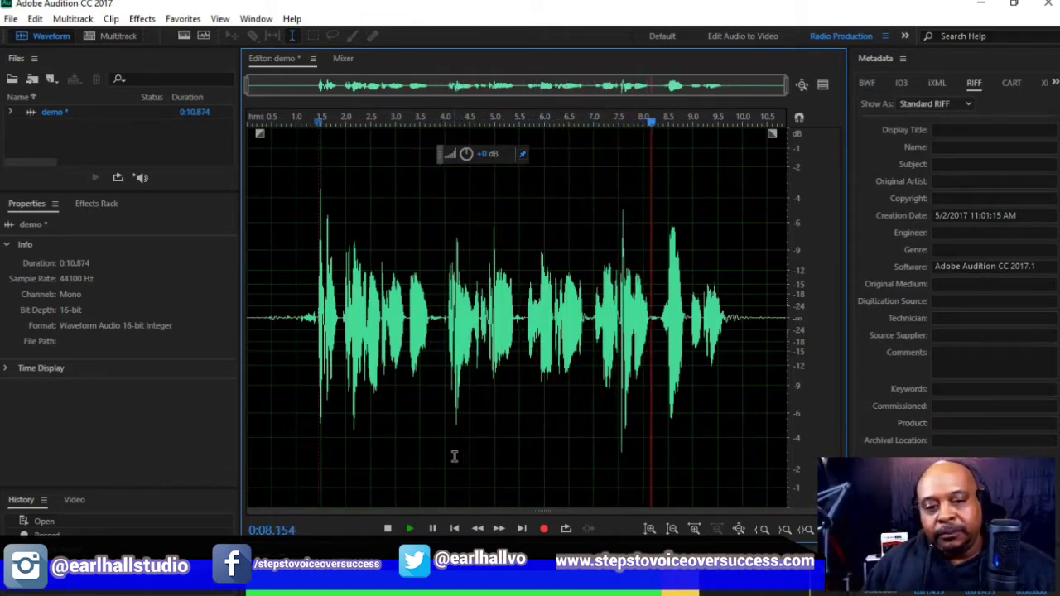
pyautogui.click(390, 528)
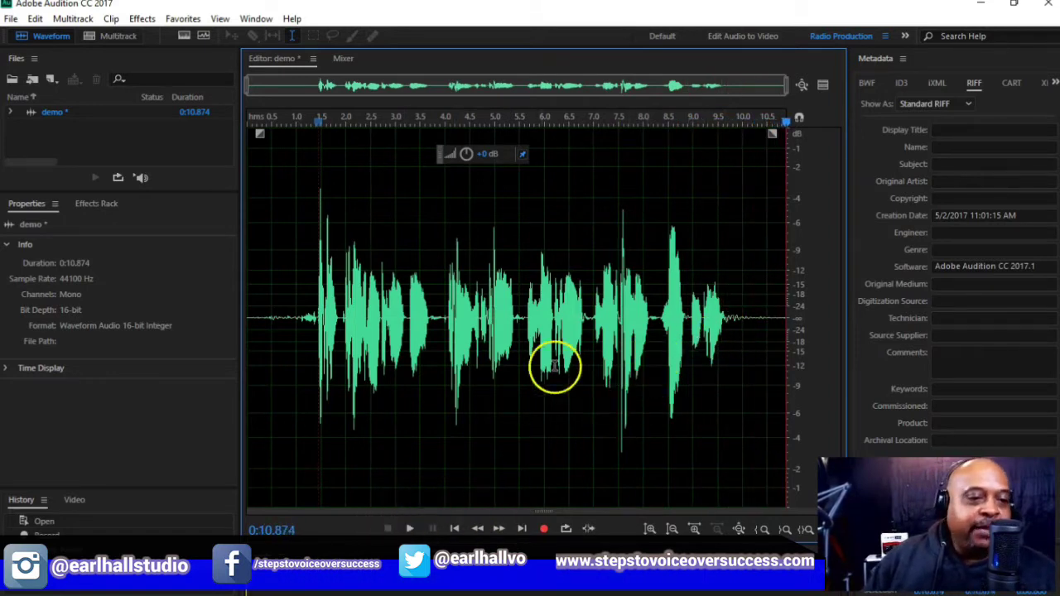
# Play the passage containing the plosive from about 7.4 seconds on, and stop playback after the last words.
pyautogui.click(615, 333)
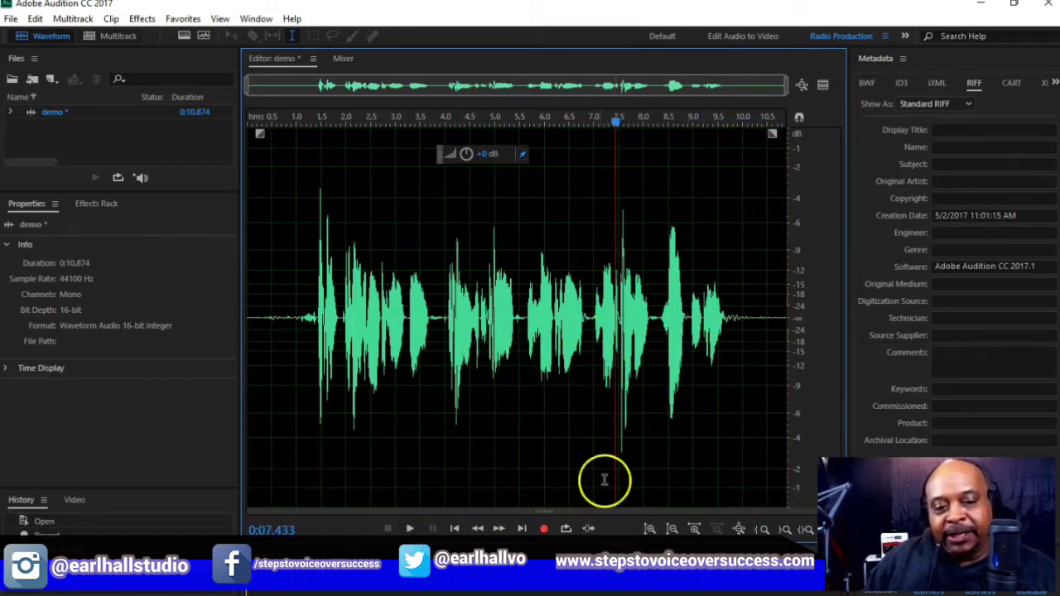
pyautogui.click(413, 529)
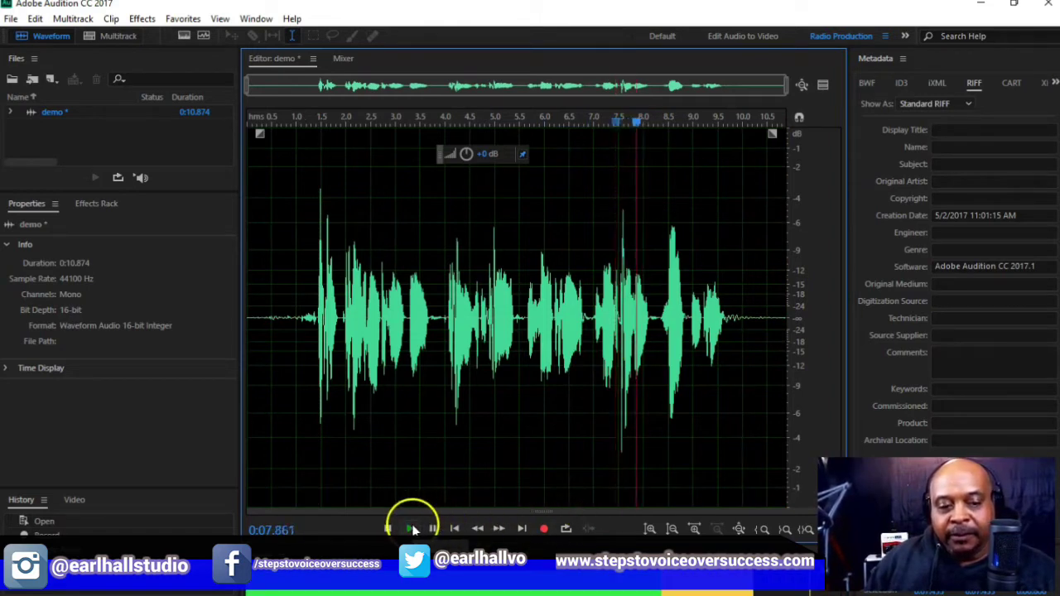
pyautogui.click(387, 528)
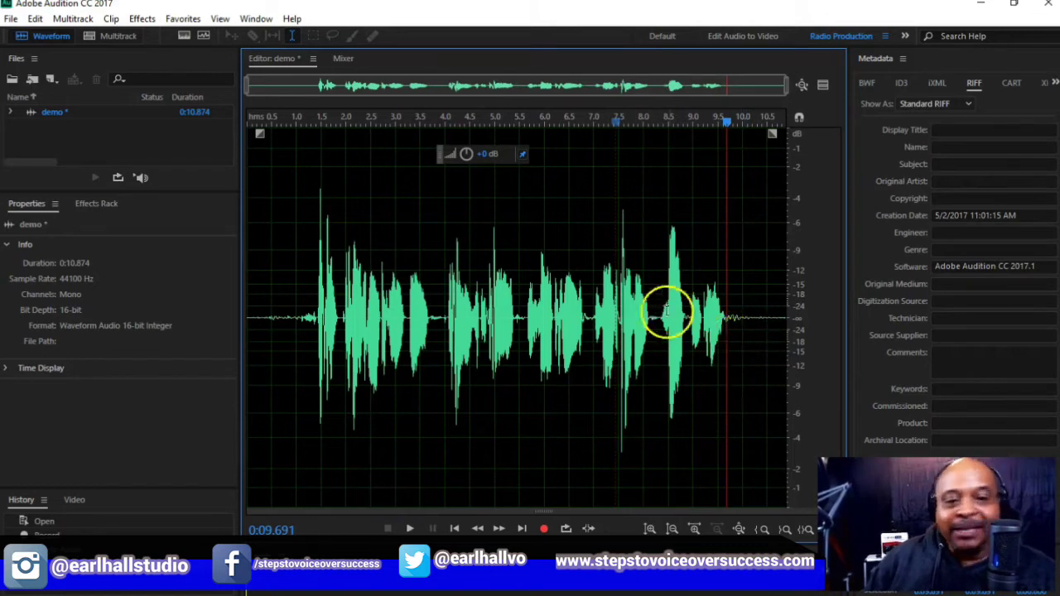
# Select only the plosive spike at about 7.52 seconds and lower its volume by 10.2 dB.
pyautogui.scroll(3, 617, 289)
pyautogui.moveTo(660, 282); pyautogui.dragTo(678, 282)
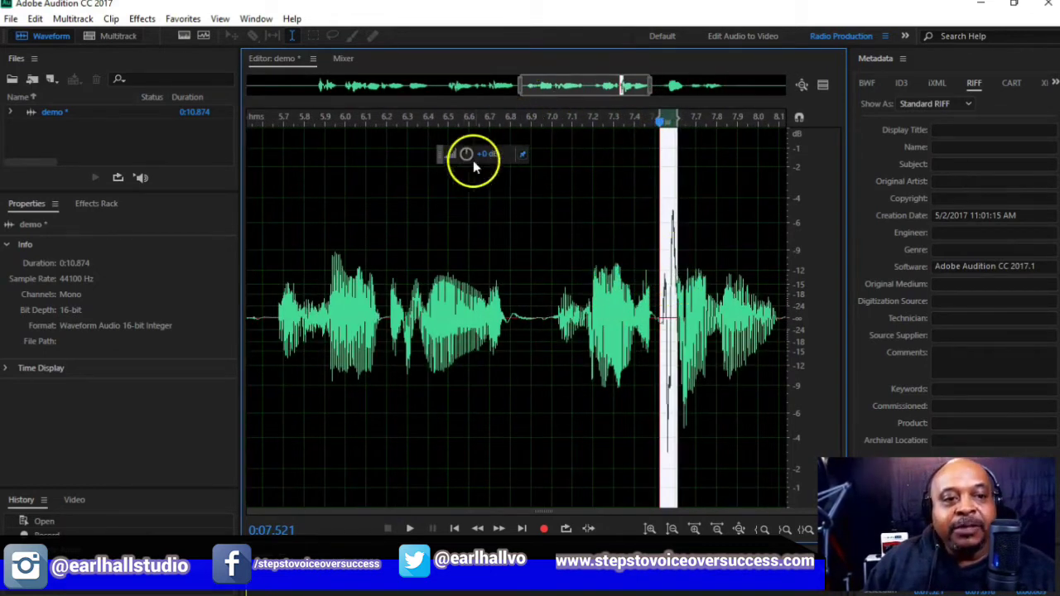
pyautogui.moveTo(481, 156); pyautogui.dragTo(482, 180)
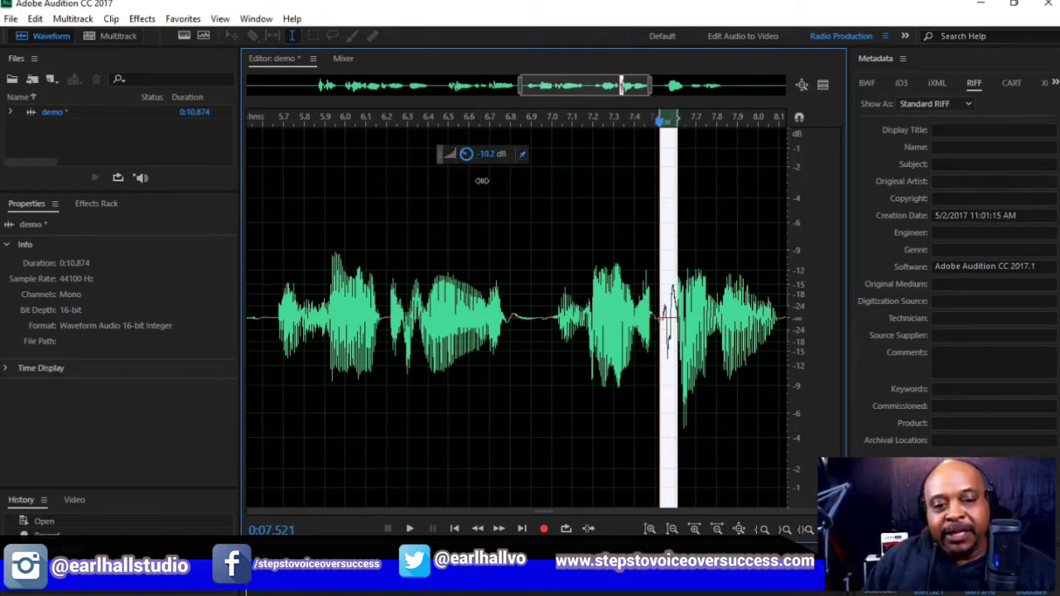
# Play the recording from about 6.3 seconds to check how the reduced plosive sounds.
pyautogui.click(407, 294)
pyautogui.click(412, 529)
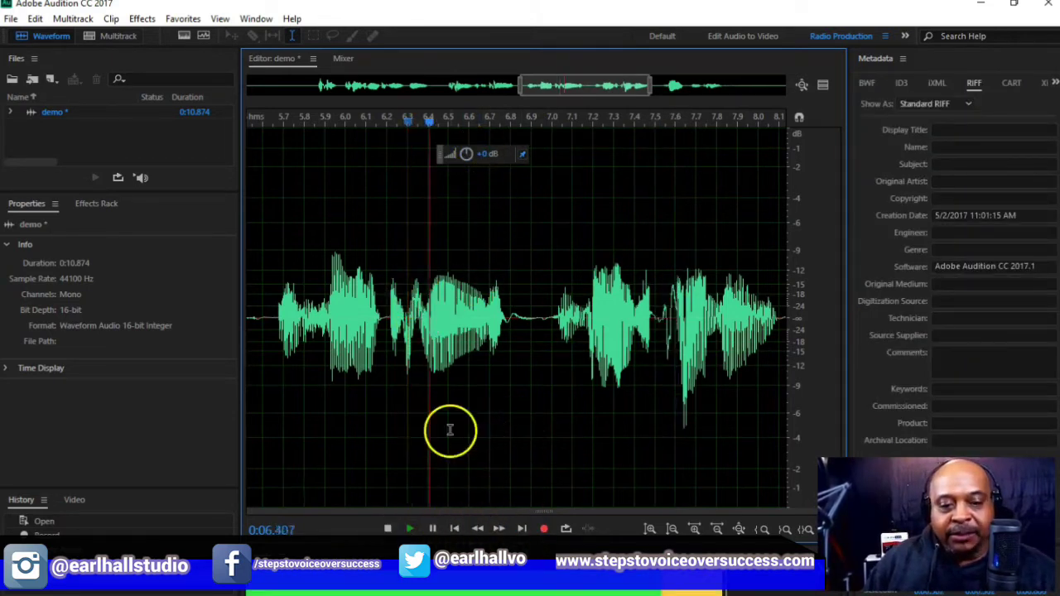
pyautogui.scroll(-5, 440, 401)
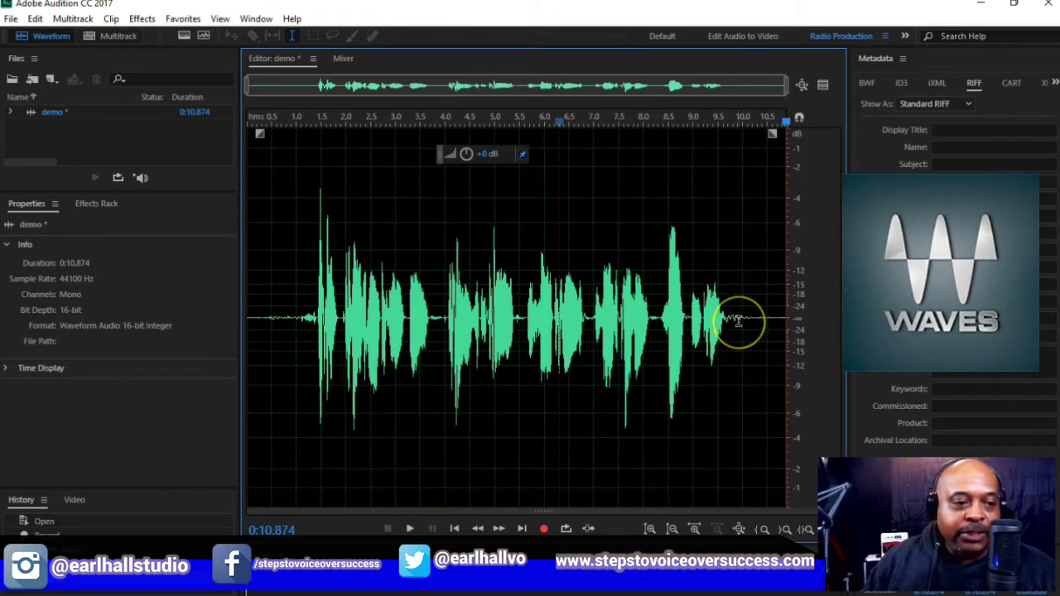
# Play only the quiet tail from about 9.9 seconds to the end to hear the background noise.
pyautogui.moveTo(738, 320); pyautogui.dragTo(835, 342)
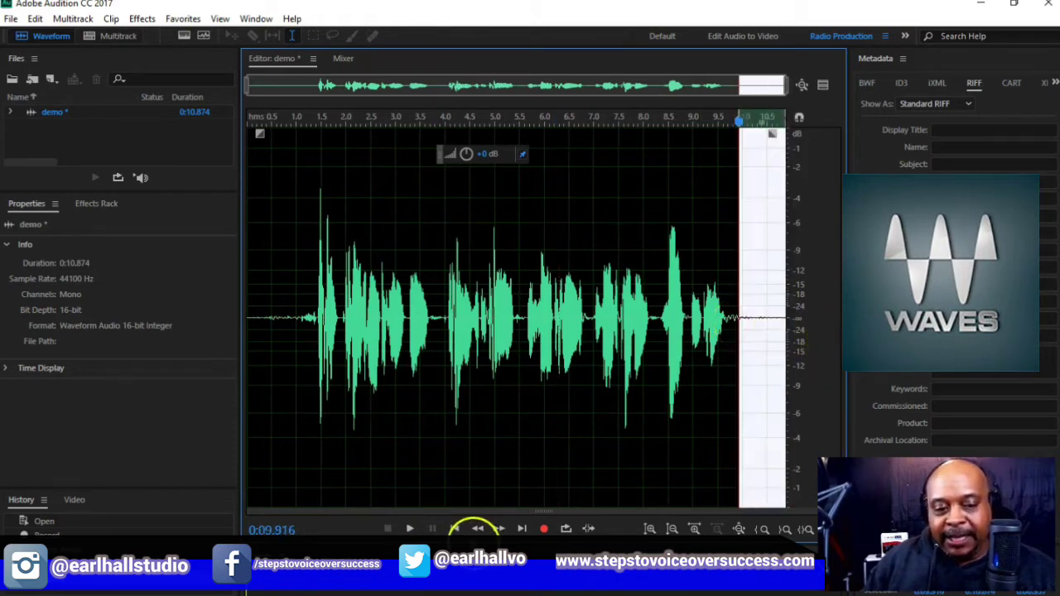
pyautogui.click(410, 529)
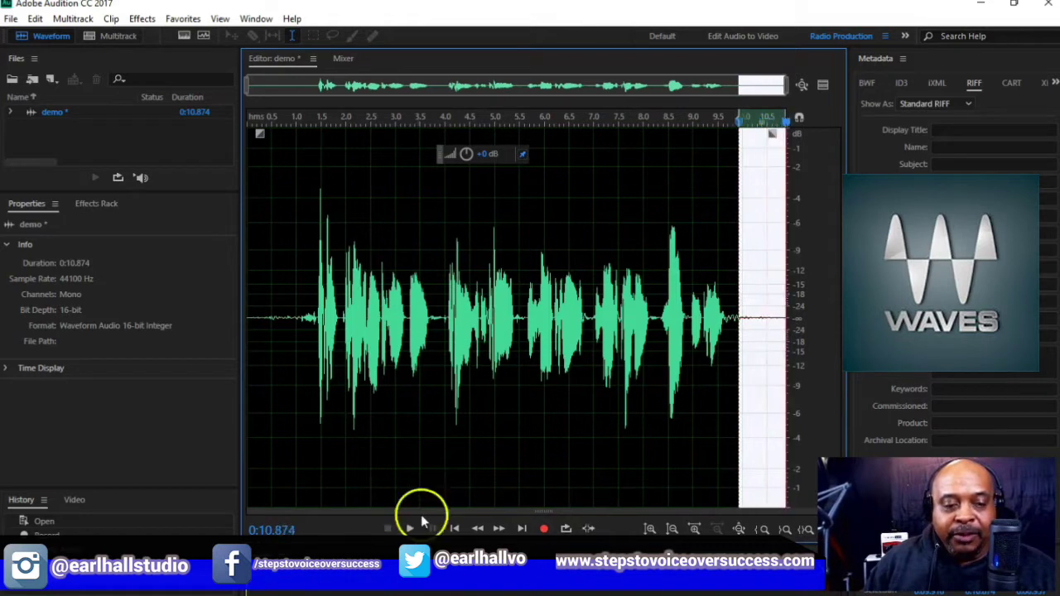
pyautogui.click(530, 434)
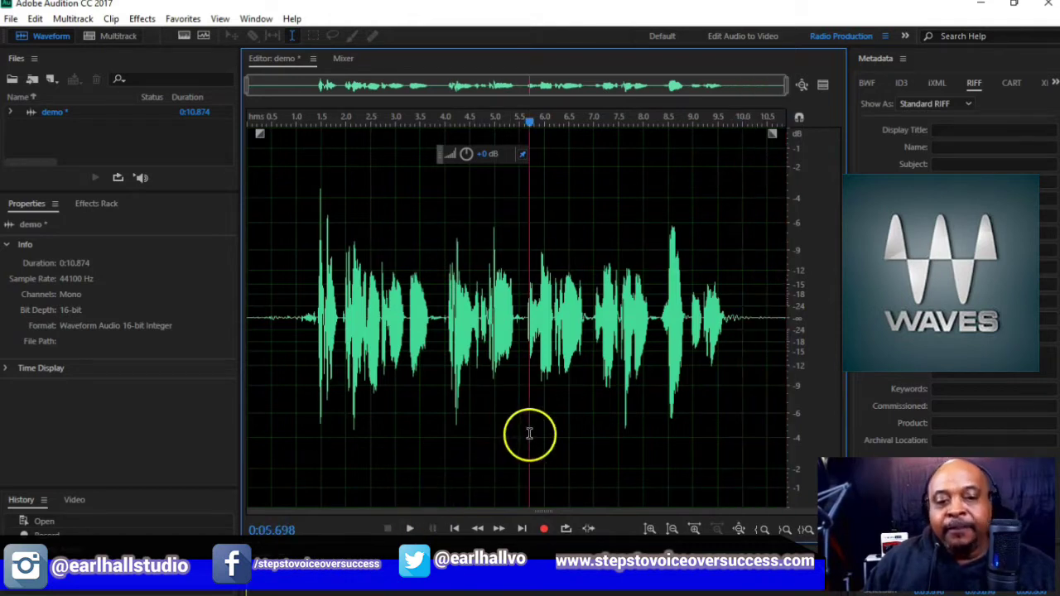
# Select the entire waveform and open the Waves C1 gate Mono effect, with its window placed clear of the recording's beginning.
pyautogui.click(420, 419)
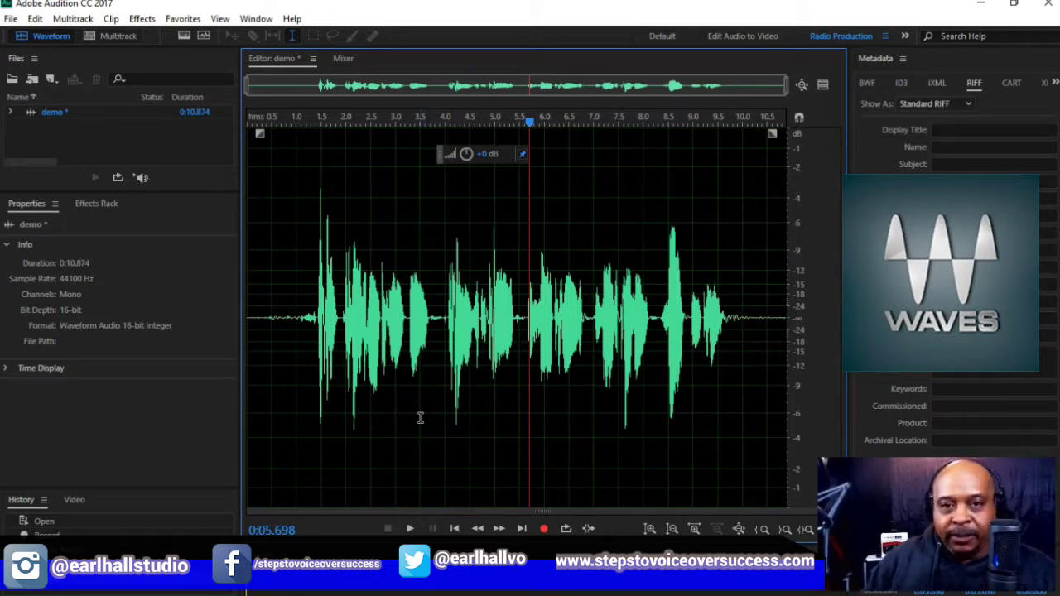
pyautogui.doubleClick(420, 419)
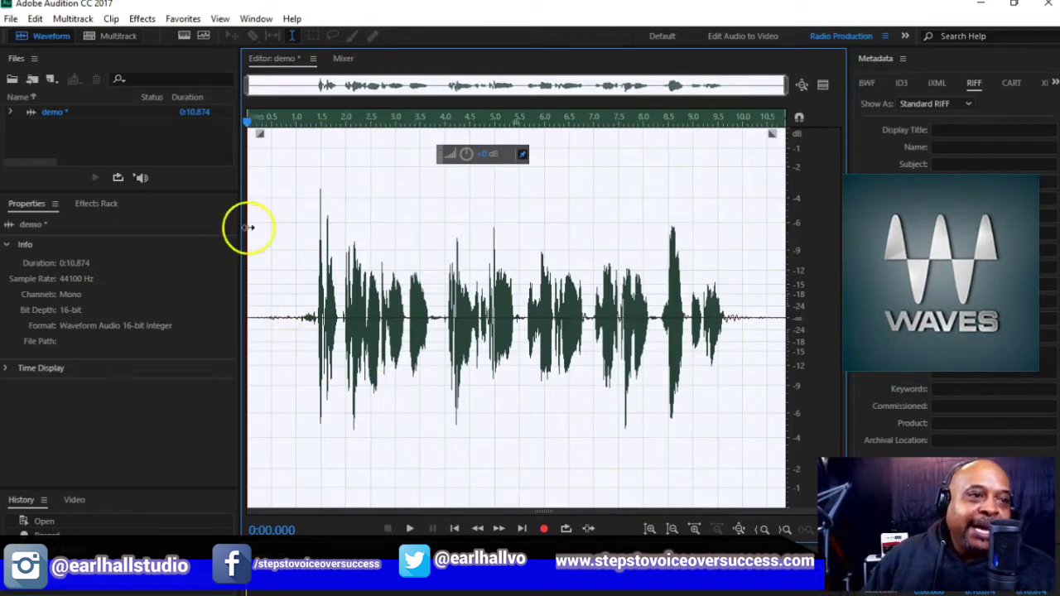
pyautogui.click(183, 23)
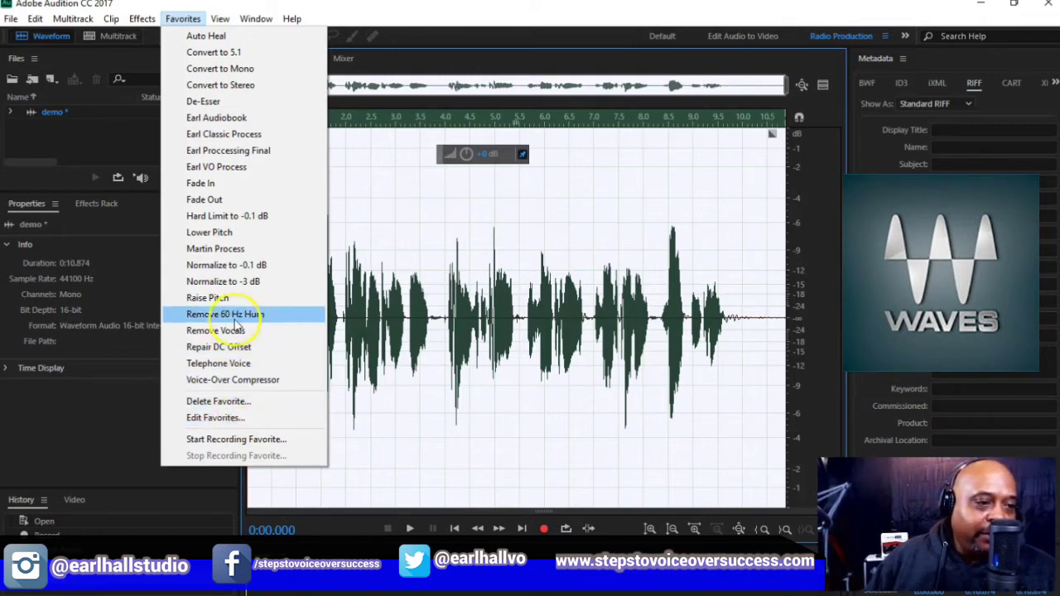
pyautogui.moveTo(139, 18)
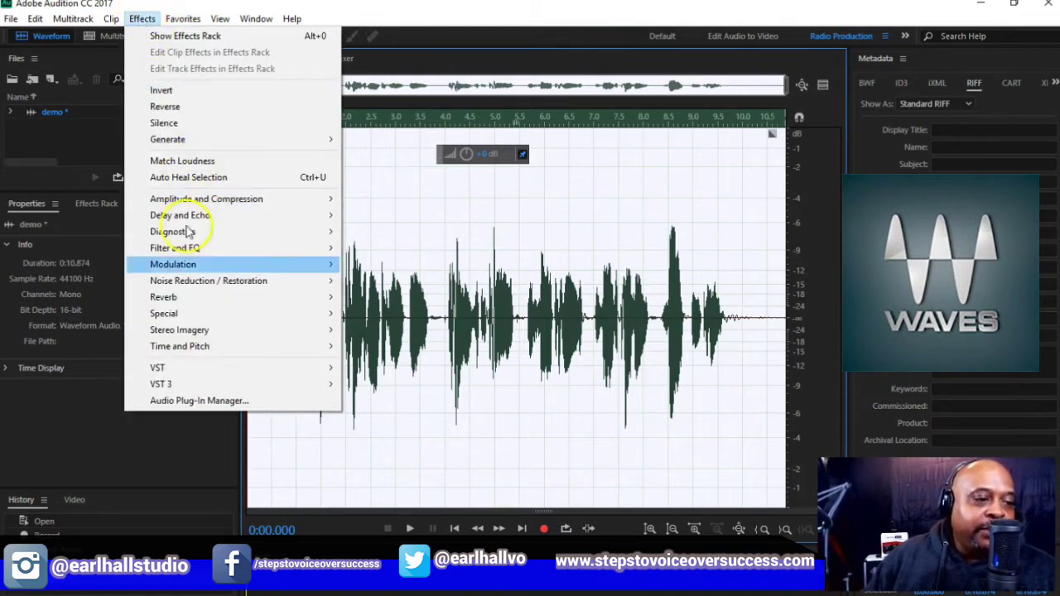
pyautogui.moveTo(286, 378)
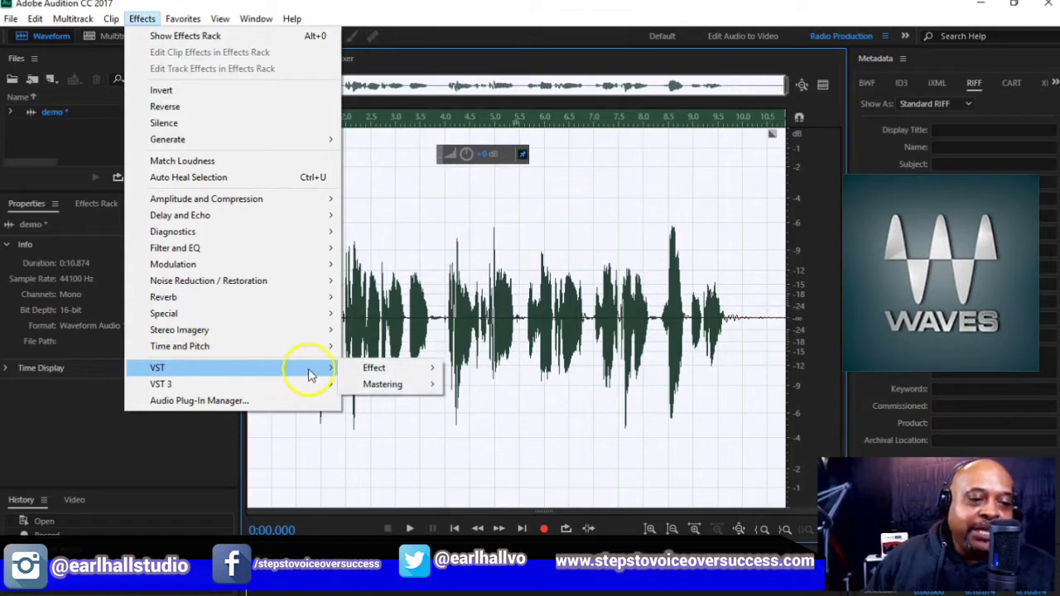
pyautogui.moveTo(405, 373)
pyautogui.moveTo(504, 391)
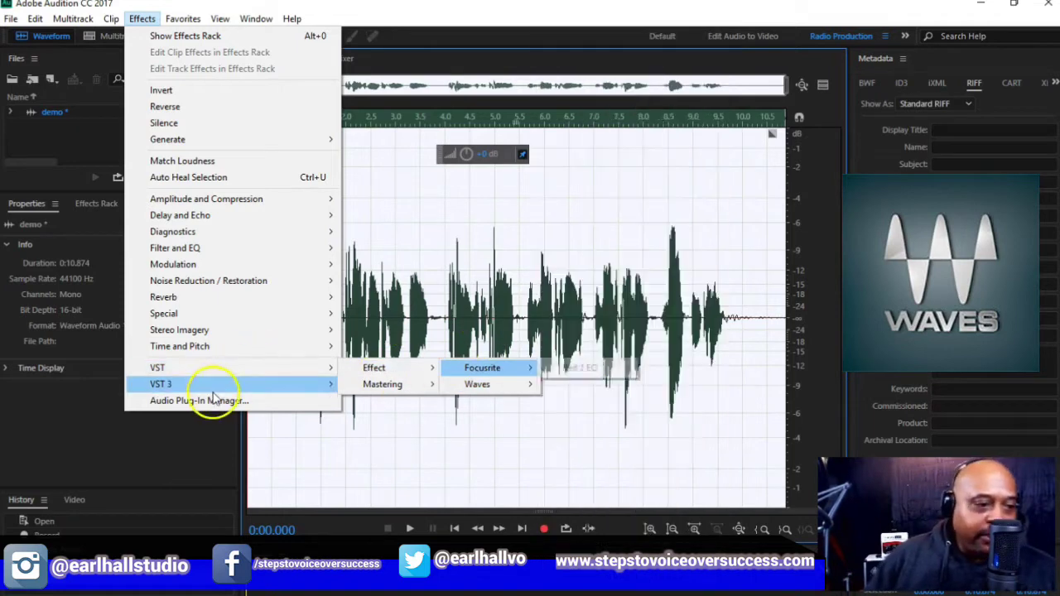
pyautogui.moveTo(259, 389)
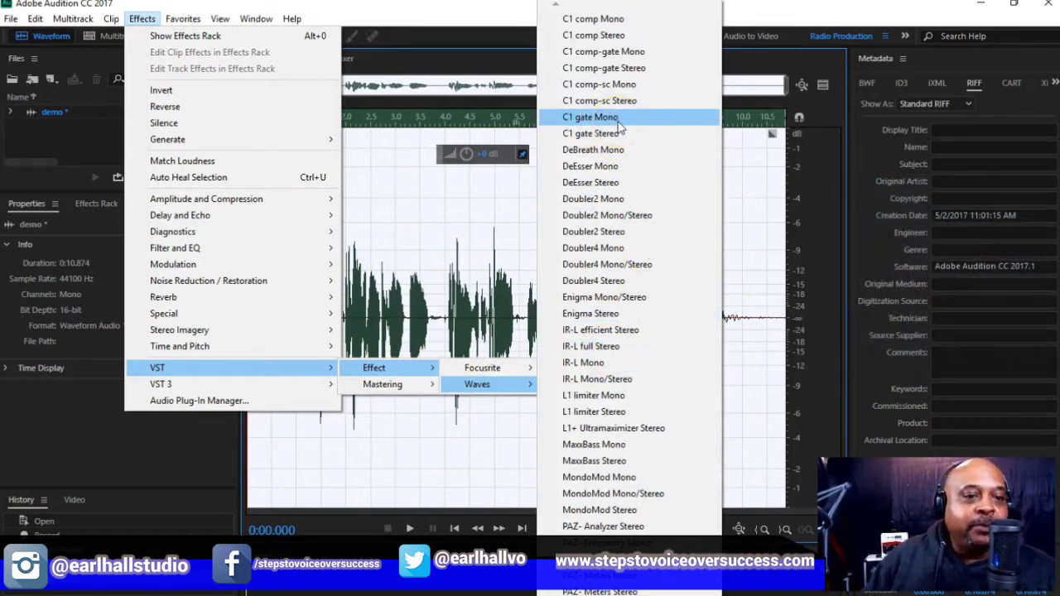
pyautogui.click(618, 121)
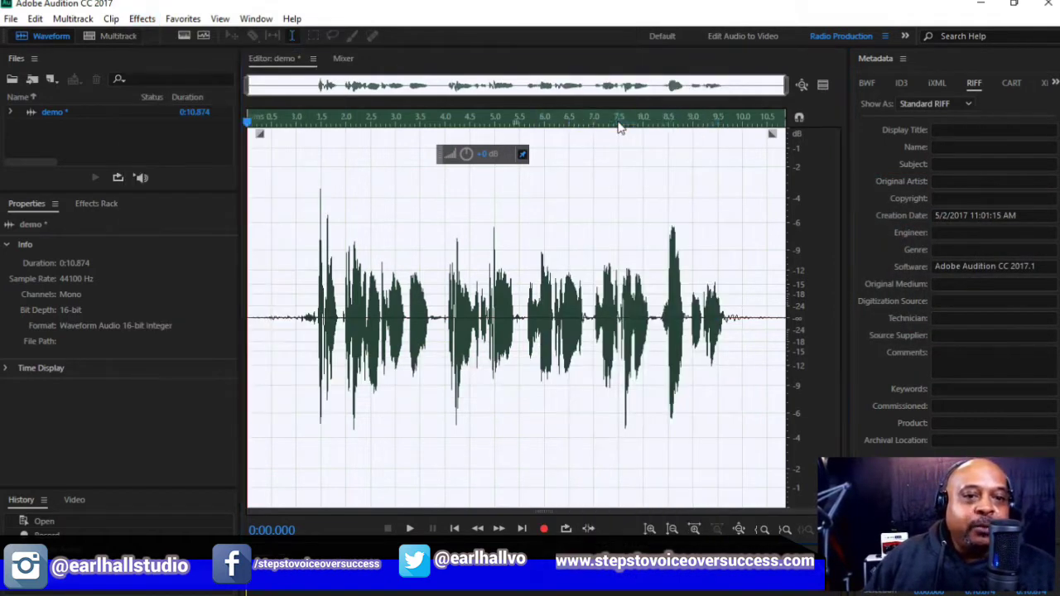
pyautogui.moveTo(813, 155); pyautogui.dragTo(190, 125)
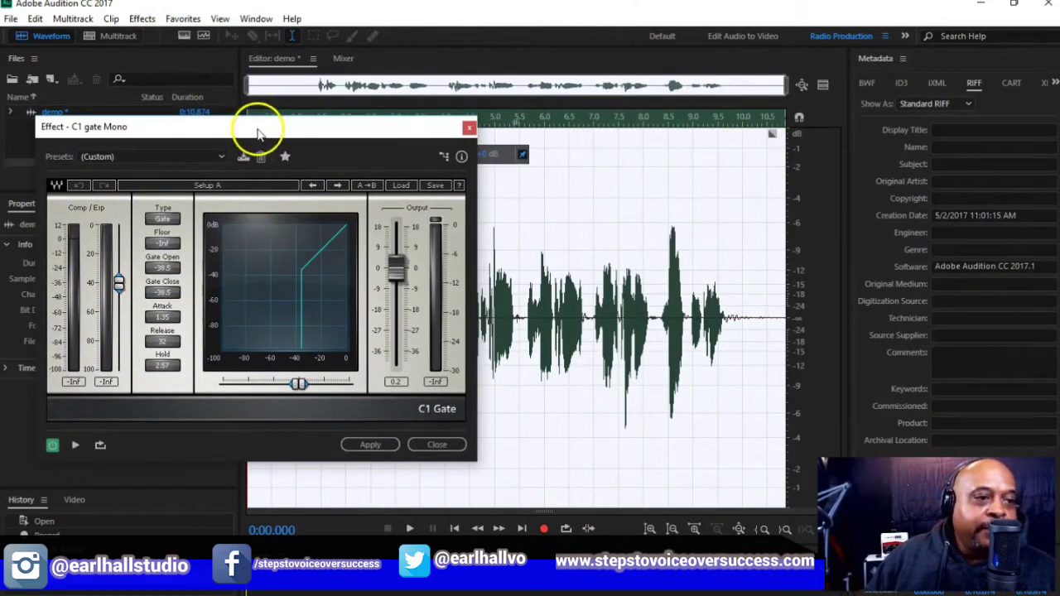
pyautogui.moveTo(260, 126); pyautogui.dragTo(629, 103)
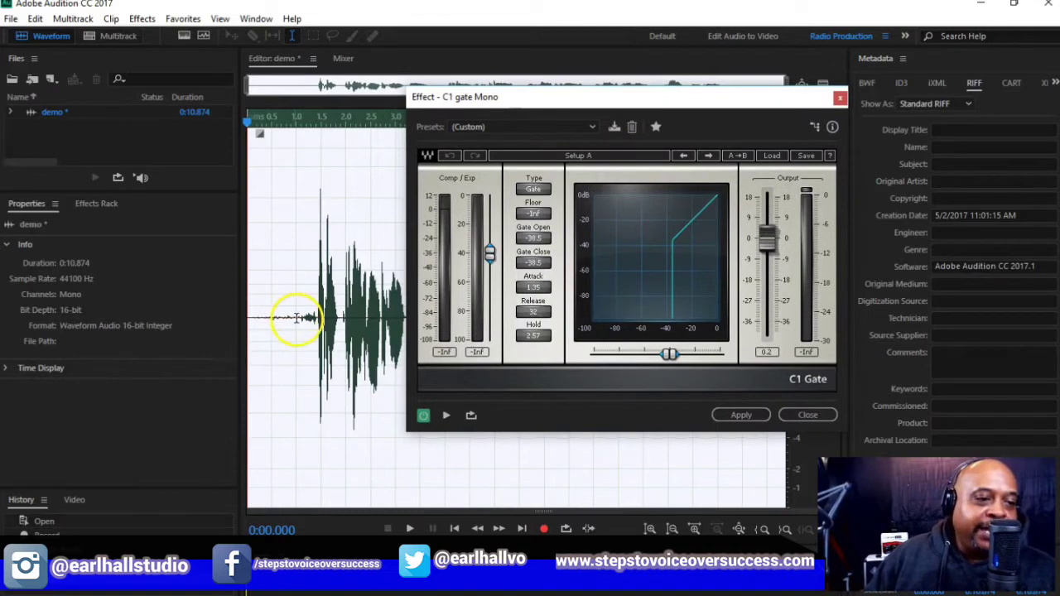
# Loop the effect preview over roughly the first second of room noise and set Gate Open and Gate Close to -35.6.
pyautogui.moveTo(298, 317); pyautogui.dragTo(220, 339)
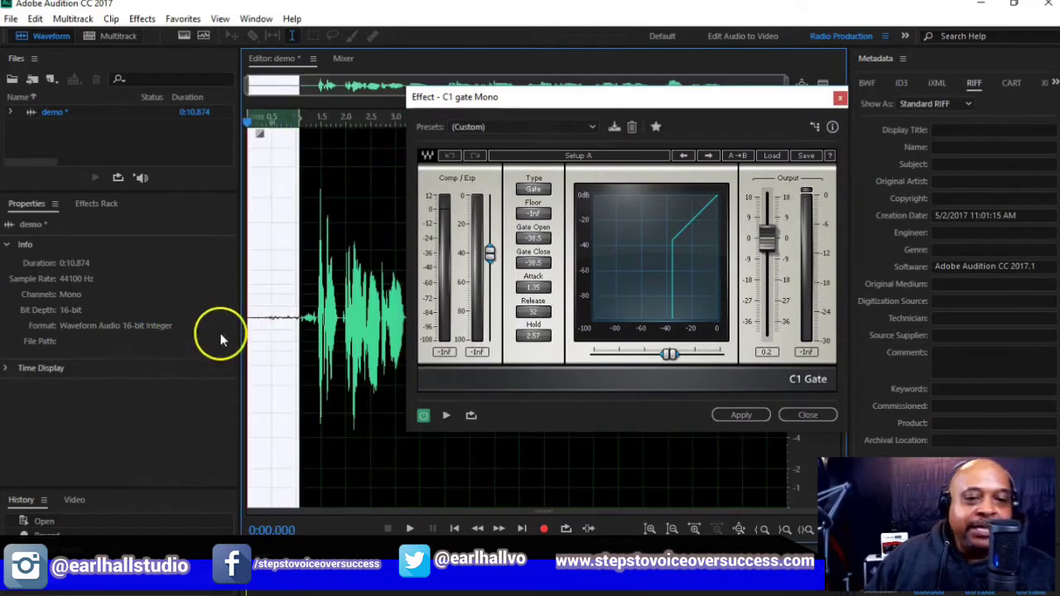
pyautogui.click(470, 418)
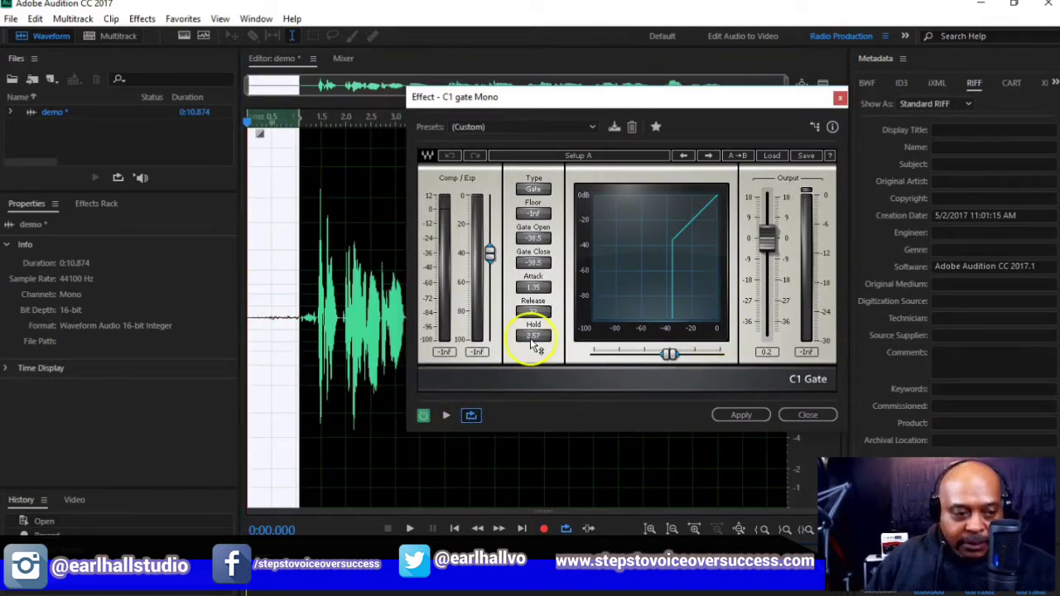
pyautogui.click(446, 416)
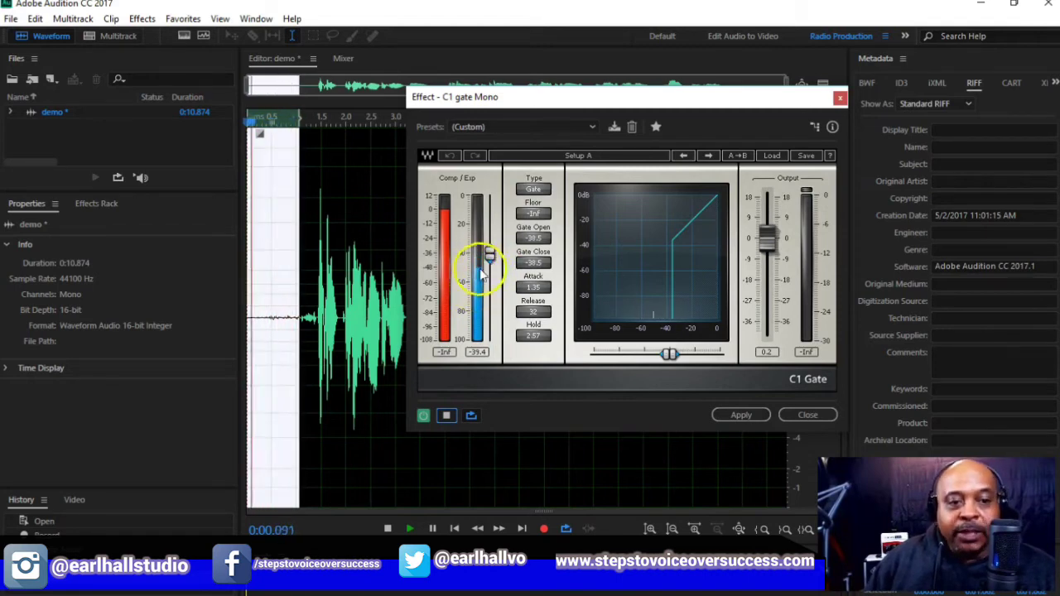
pyautogui.moveTo(479, 269); pyautogui.dragTo(488, 246)
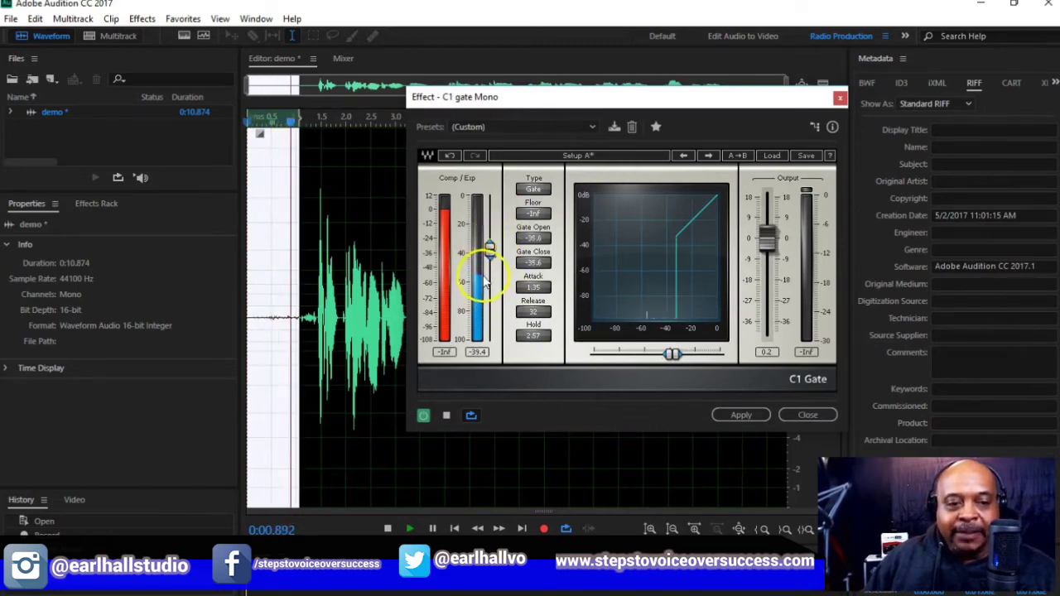
# Preview the C1 gate across the entire waveform with looping off, and apply it to the whole recording.
pyautogui.doubleClick(505, 468)
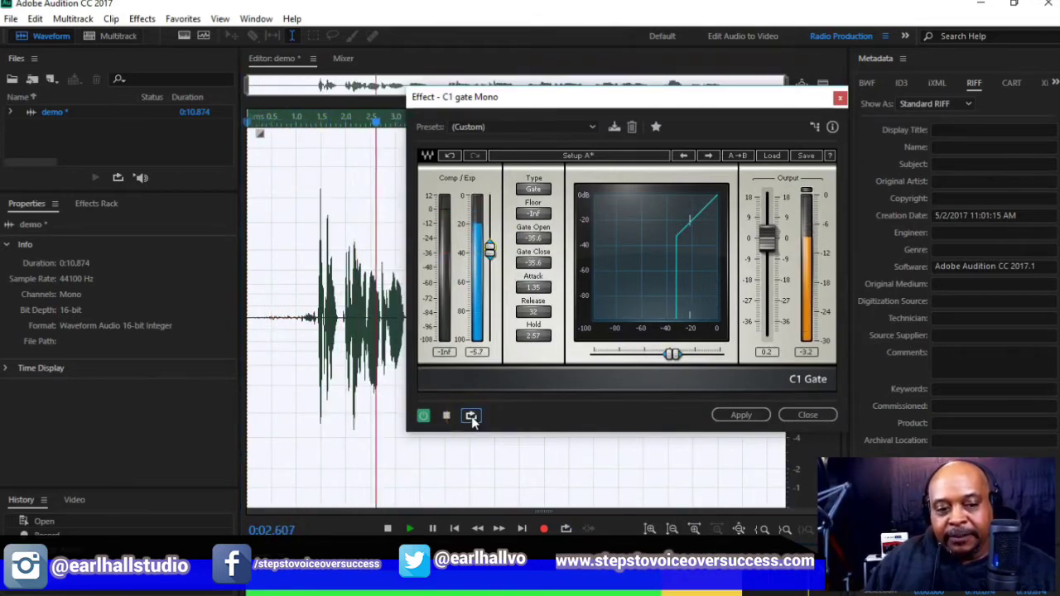
pyautogui.click(447, 416)
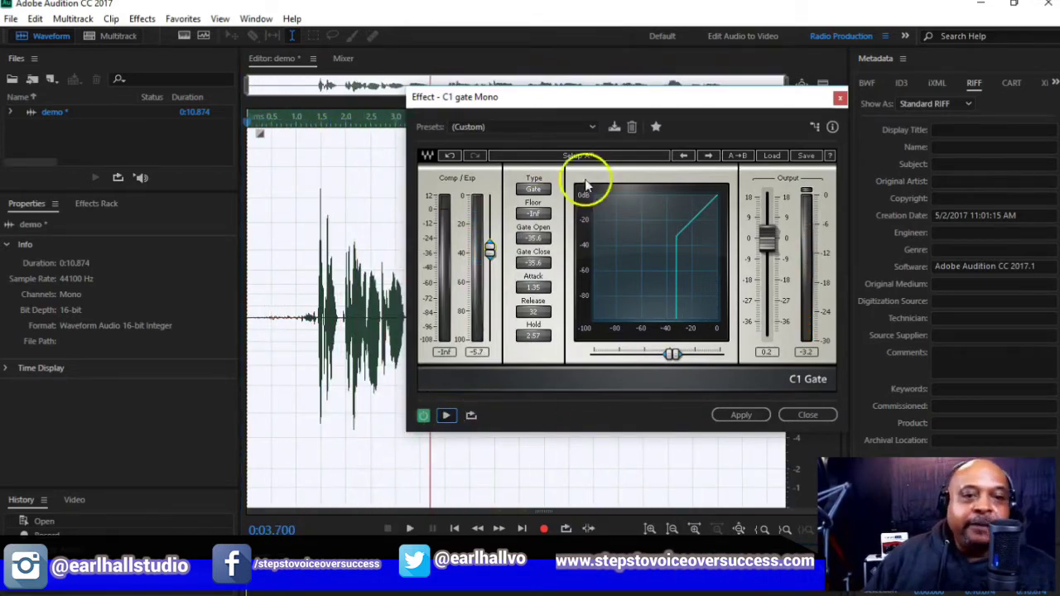
pyautogui.moveTo(634, 96); pyautogui.dragTo(237, 102)
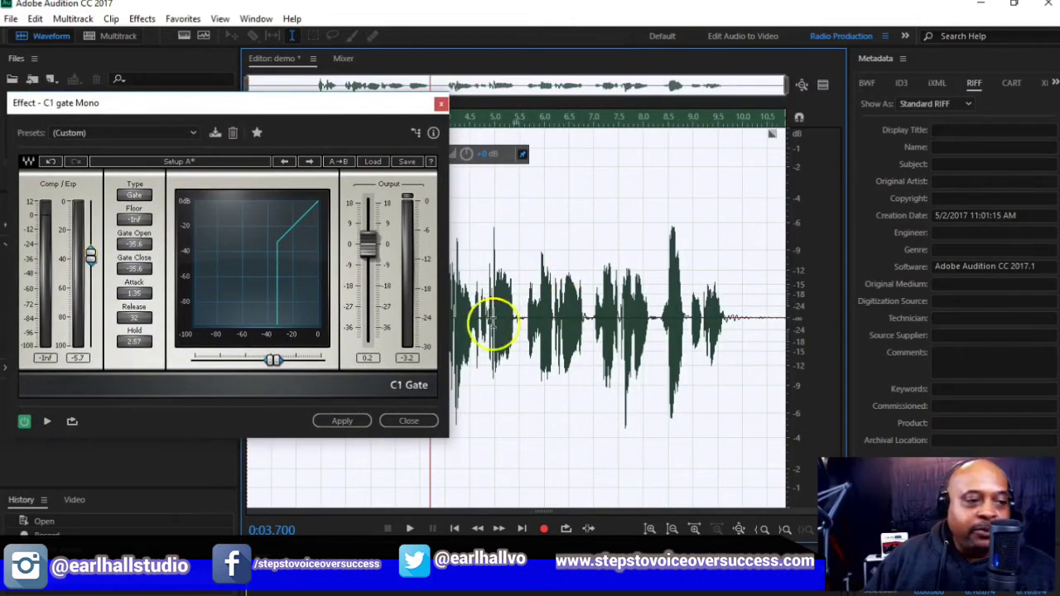
pyautogui.click(352, 424)
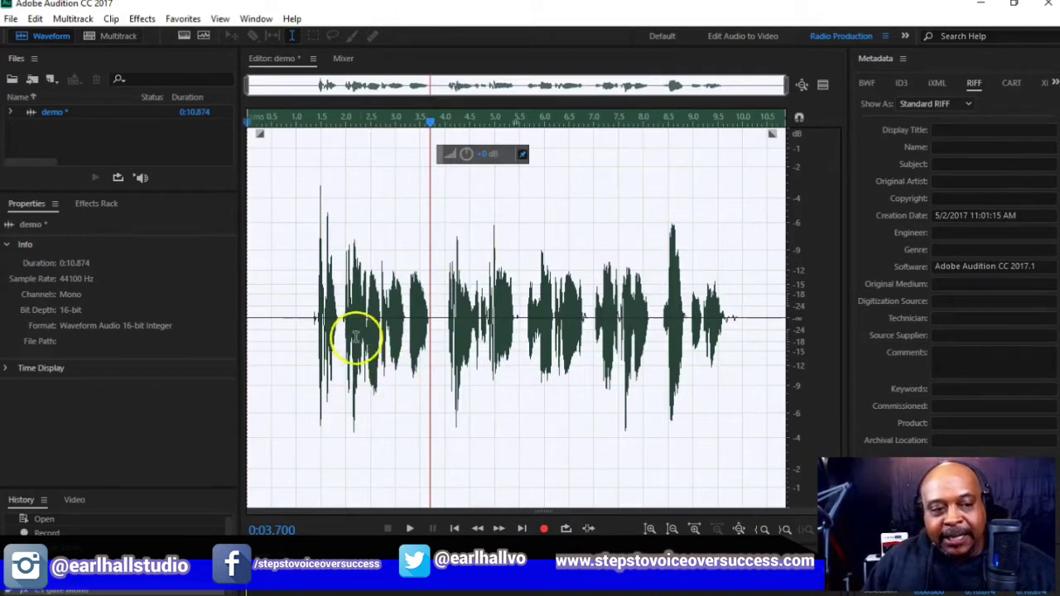
# Delete the small leftover noises just before the first word, from about 1.26 s, and before the following word near 1.8 s.
pyautogui.scroll(5, 310, 323)
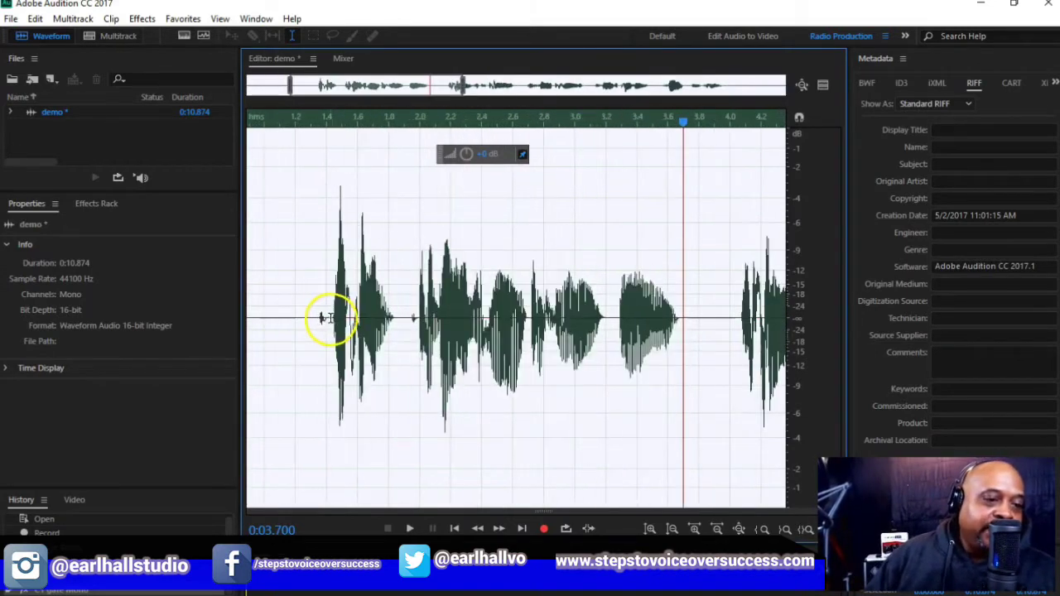
pyautogui.moveTo(330, 319); pyautogui.dragTo(305, 320)
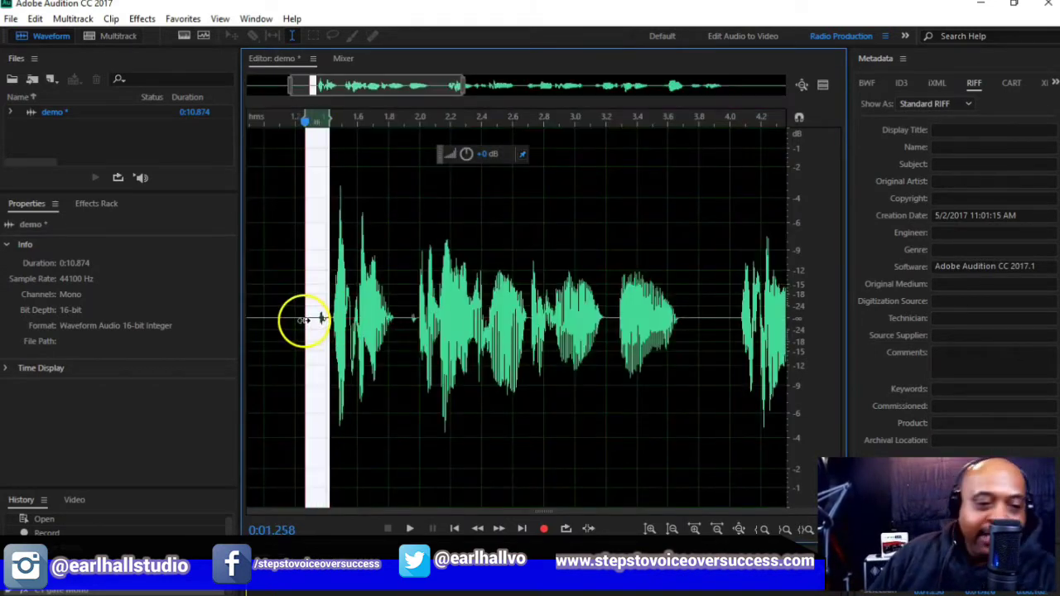
pyautogui.press('Delete')
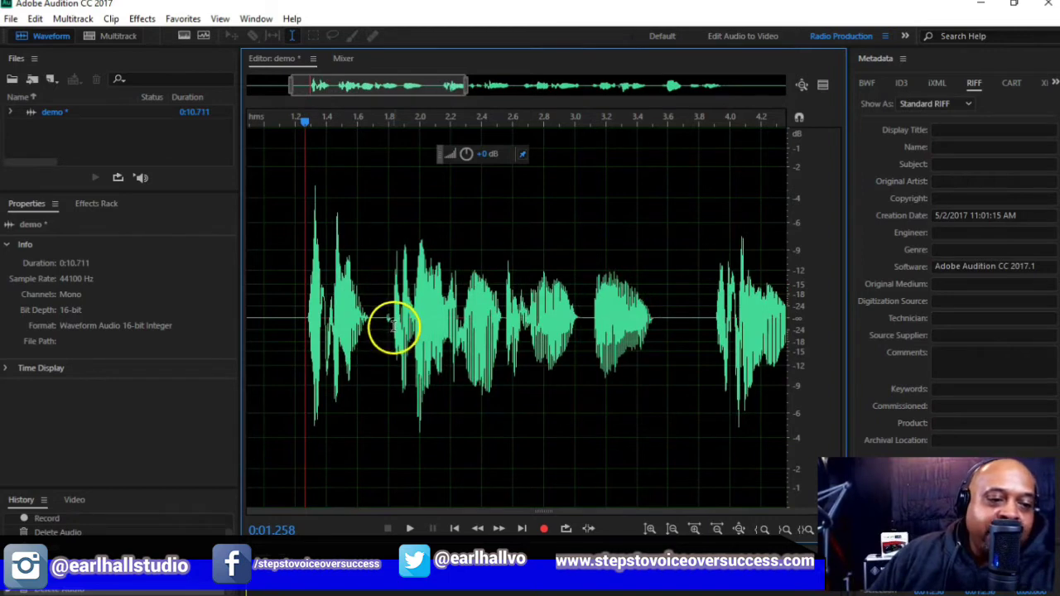
pyautogui.moveTo(394, 326); pyautogui.dragTo(387, 327)
pyautogui.press('Delete')
pyautogui.scroll(-3, 412, 352)
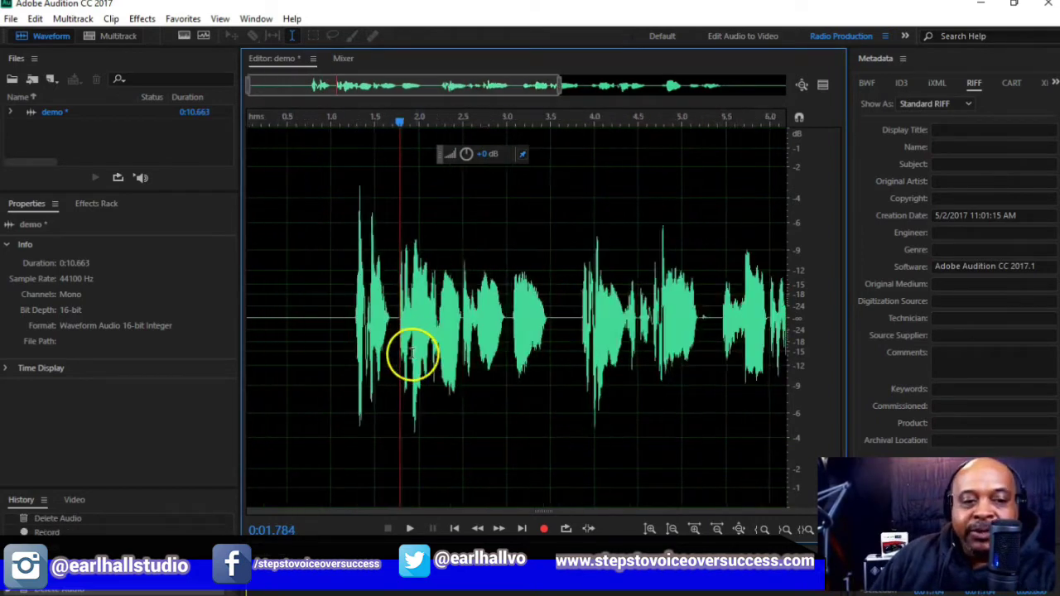
# Delete the stray blip in the pause near 5.2 s and the leftover noise after the last word, from about 9.3 s.
pyautogui.scroll(-2, 412, 352)
pyautogui.scroll(3, 551, 332)
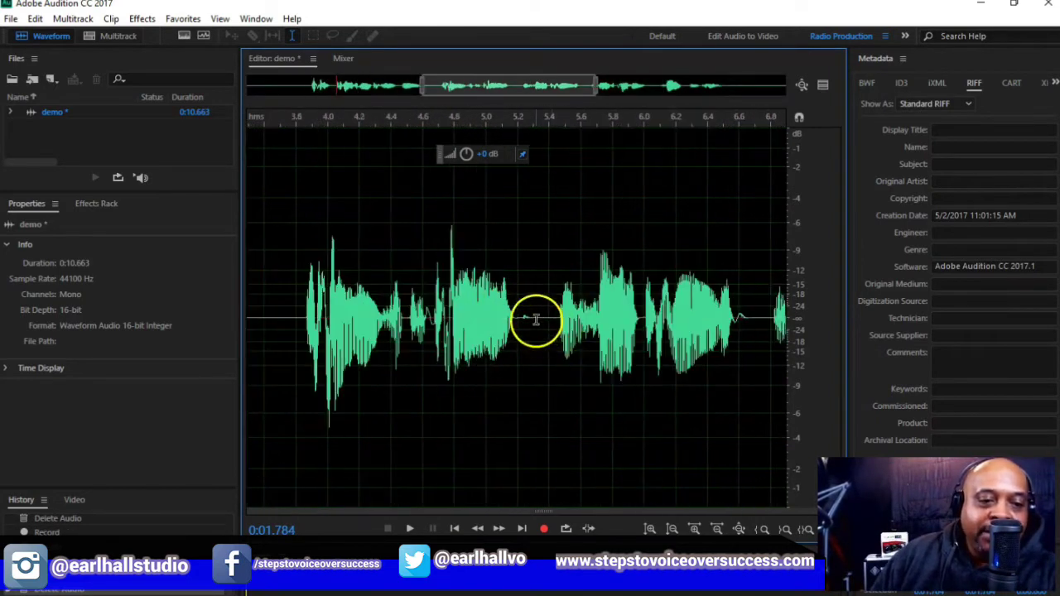
pyautogui.moveTo(536, 319); pyautogui.dragTo(520, 327)
pyautogui.press('Delete')
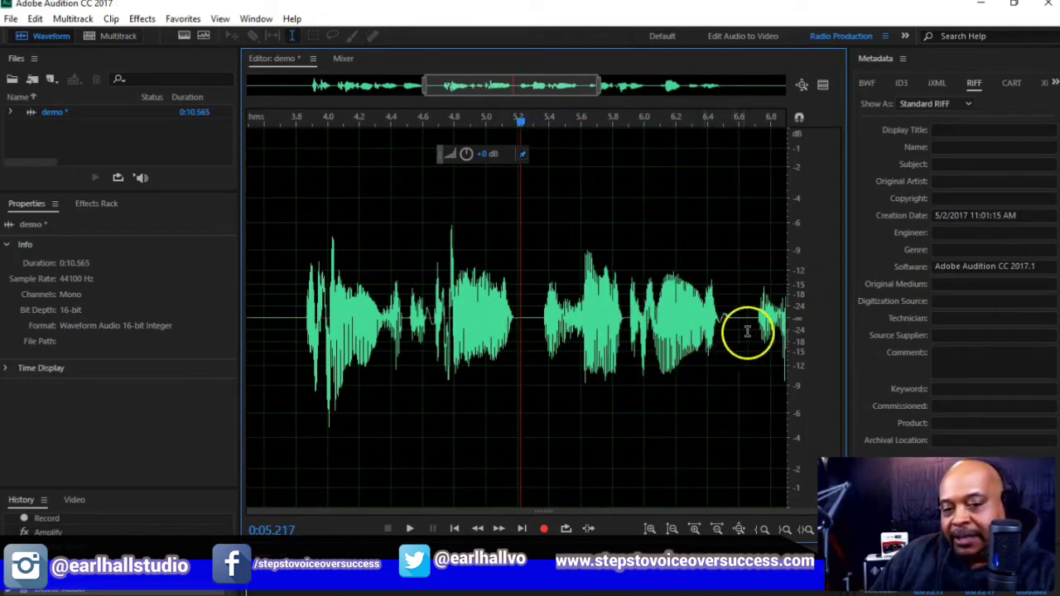
pyautogui.scroll(-4, 746, 336)
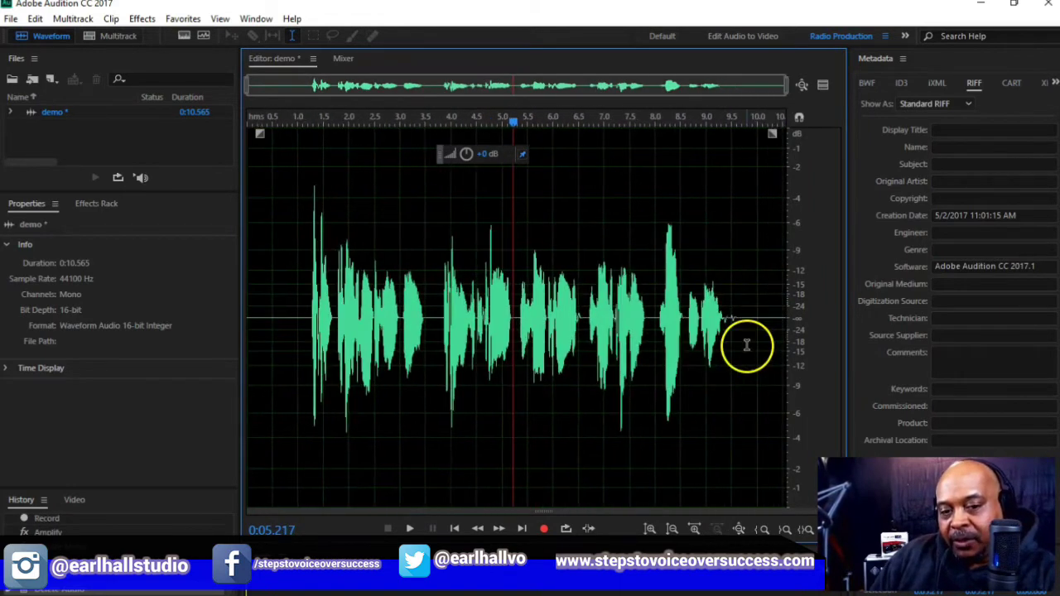
pyautogui.moveTo(742, 319); pyautogui.dragTo(724, 324)
pyautogui.press('Delete')
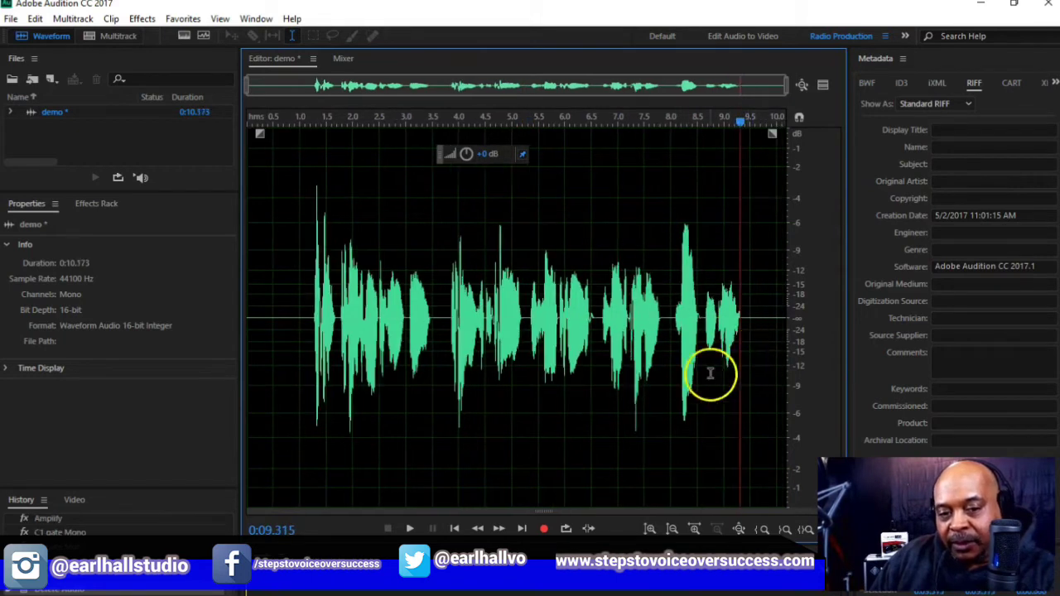
# Delete the leftover noise trailing the words at about 6.5 s and at about 8.4 s.
pyautogui.scroll(5, 585, 320)
pyautogui.moveTo(640, 320); pyautogui.dragTo(613, 329)
pyautogui.press('Delete')
pyautogui.scroll(-5, 622, 342)
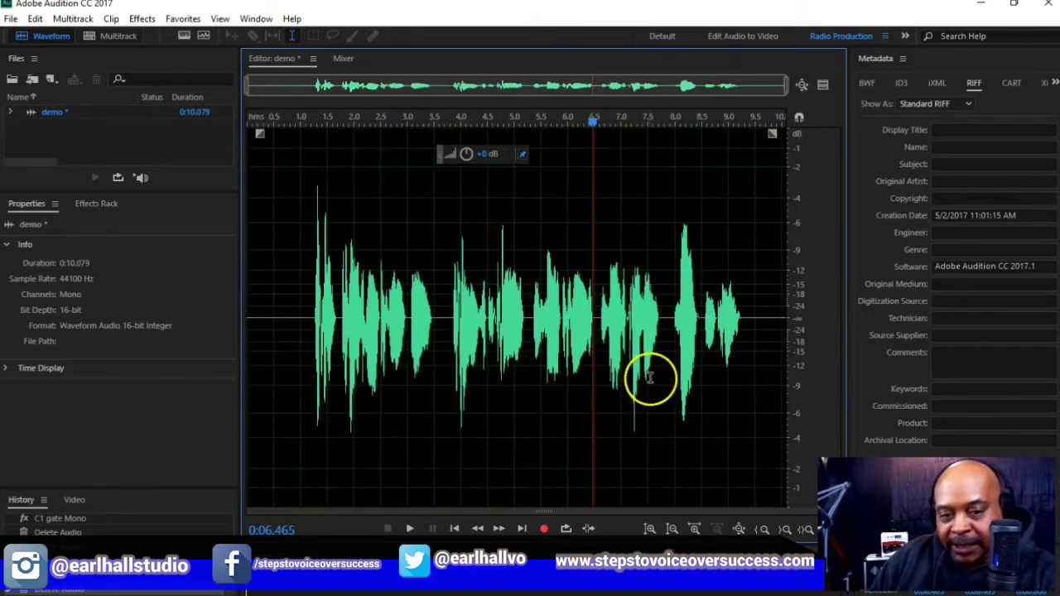
pyautogui.press('Delete')
pyautogui.scroll(5, 697, 320)
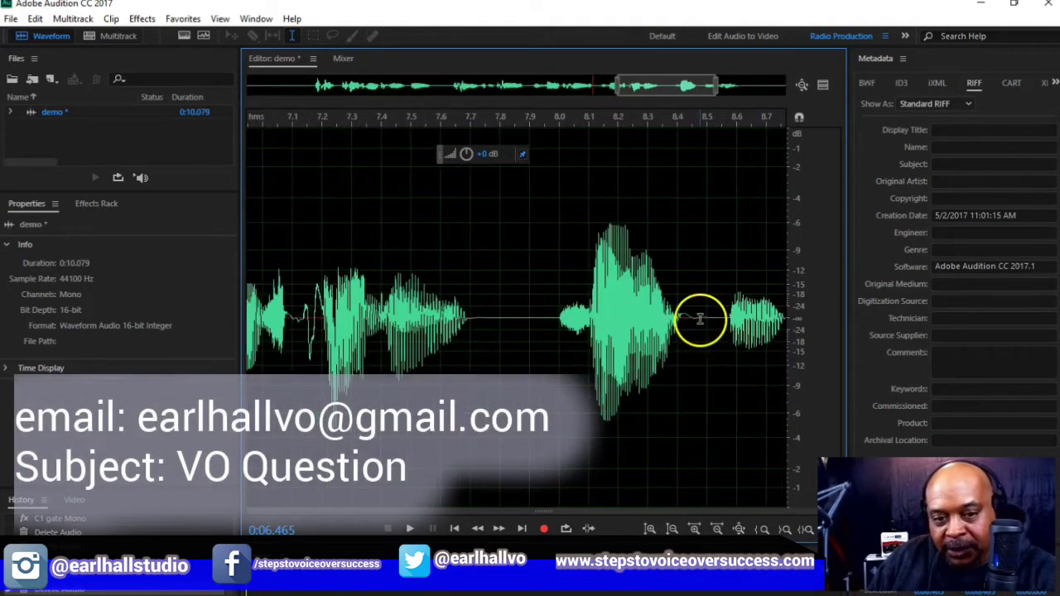
pyautogui.moveTo(700, 319); pyautogui.dragTo(679, 323)
pyautogui.press('Delete')
pyautogui.scroll(-5, 708, 387)
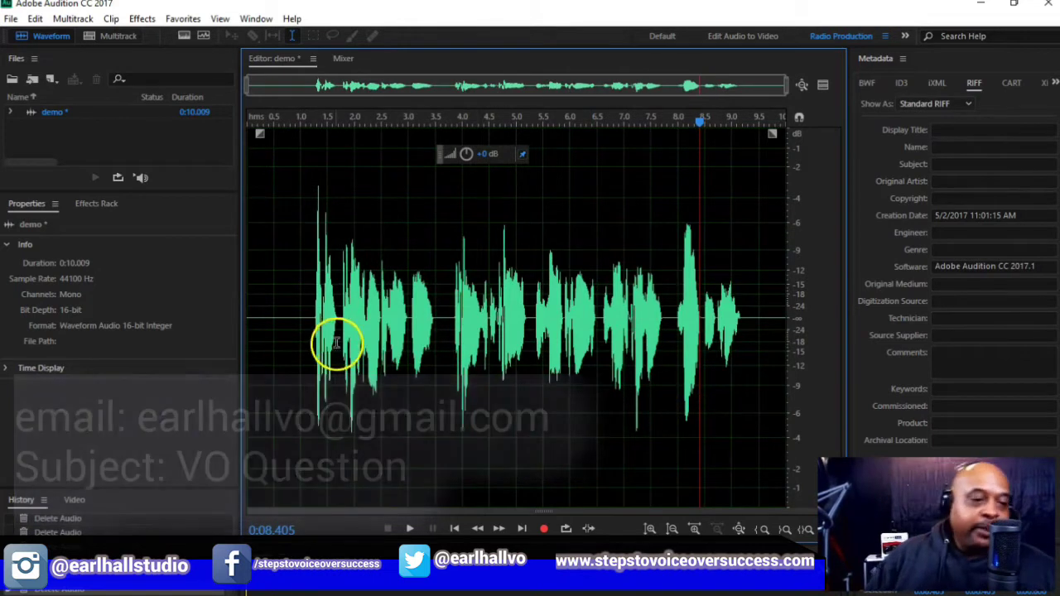
# Play the cleaned recording from about 1.06 s through the last word and inspect the middle of the waveform.
pyautogui.click(304, 322)
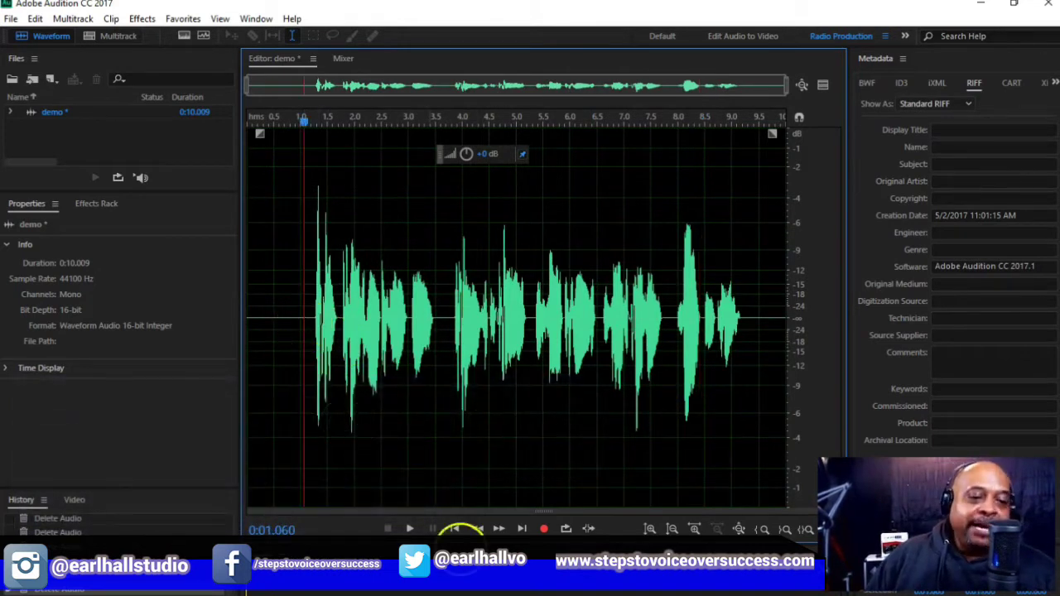
pyautogui.click(411, 528)
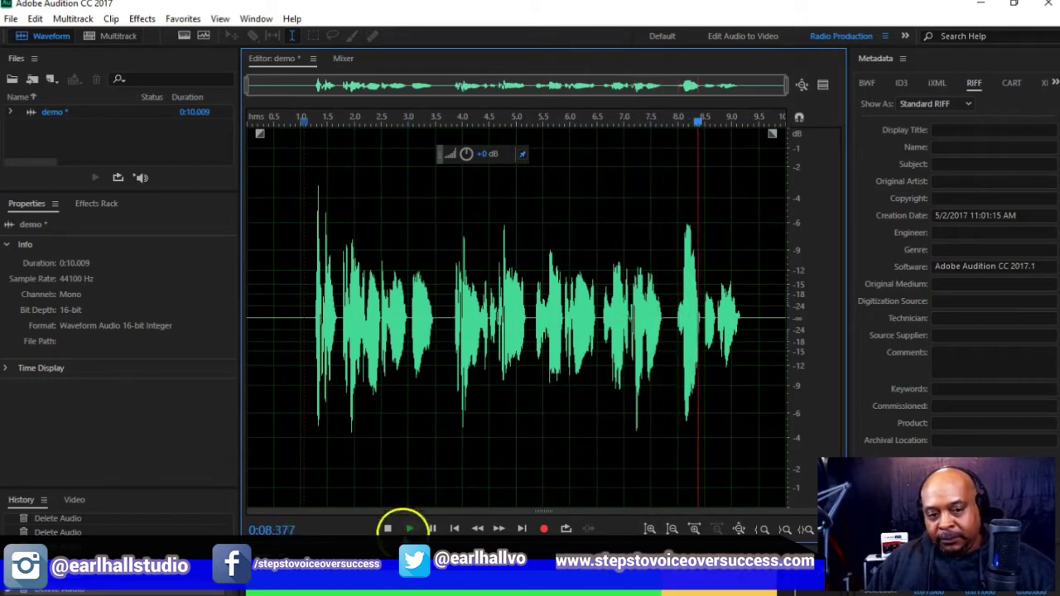
pyautogui.click(388, 529)
pyautogui.click(388, 528)
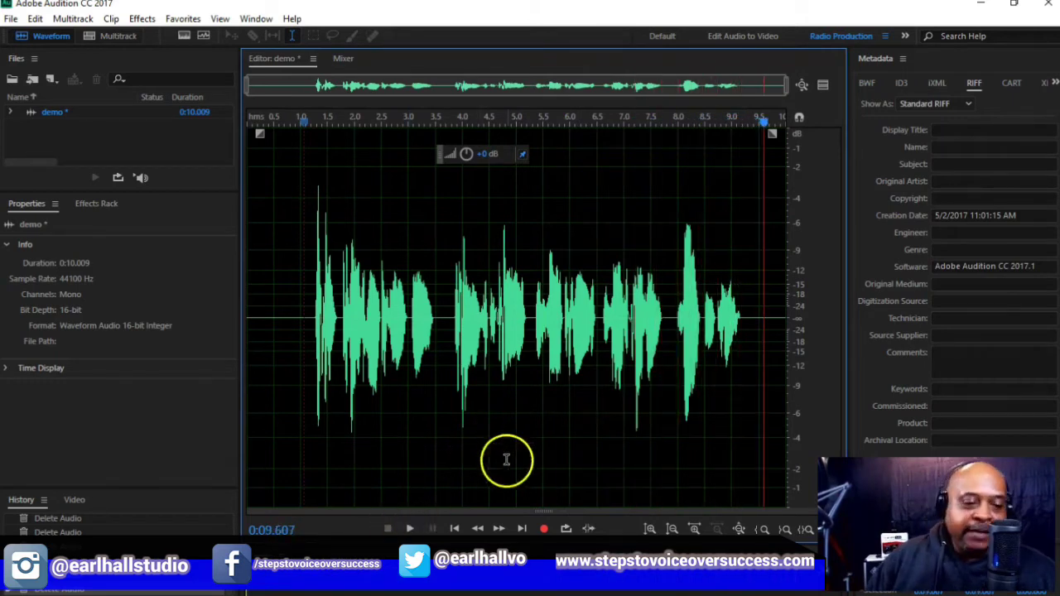
pyautogui.scroll(3, 514, 341)
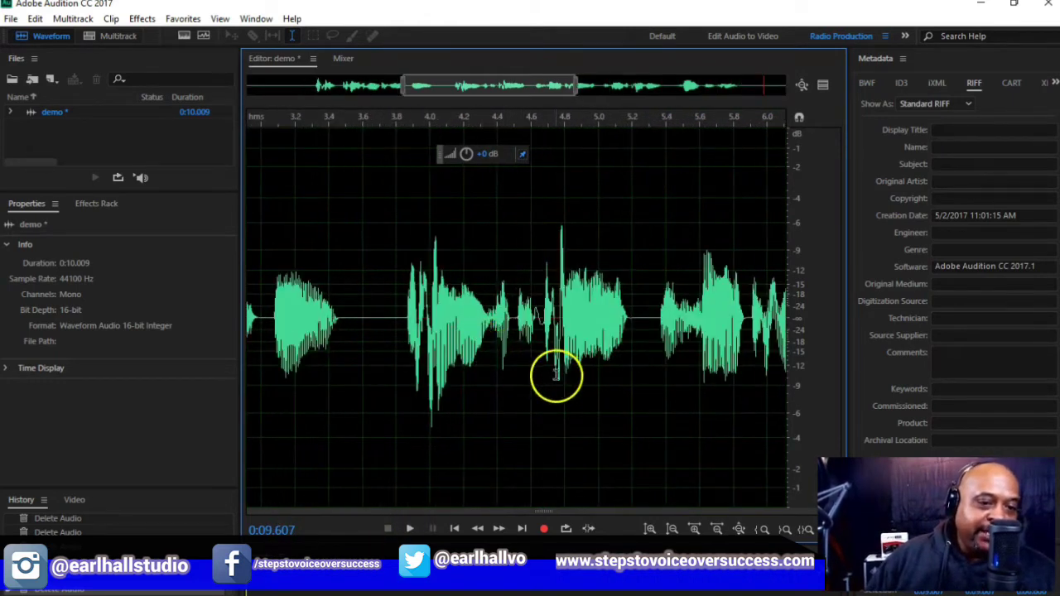
pyautogui.scroll(-1, 551, 397)
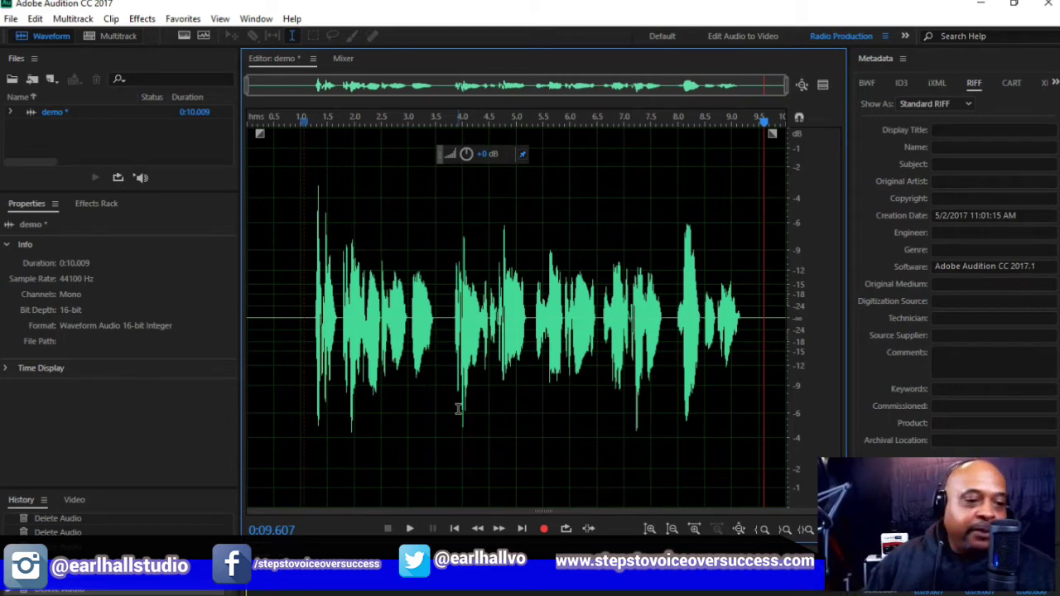
# Select the entire waveform and open the Waves Q4 Mono equalizer, with its window placed clear of most of the waveform.
pyautogui.click(295, 350)
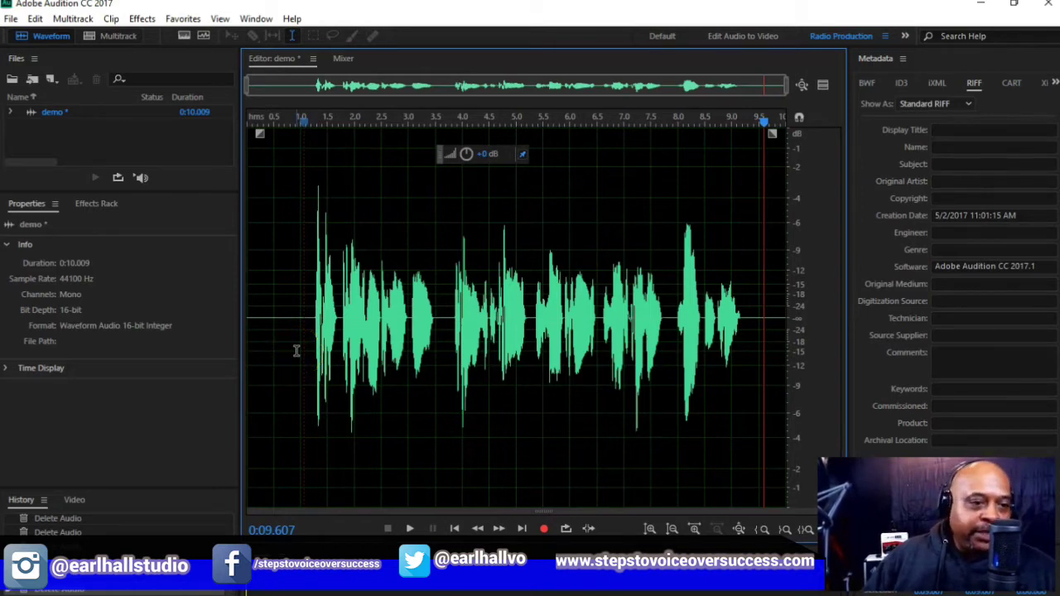
pyautogui.hotkey('ctrl', 'a')
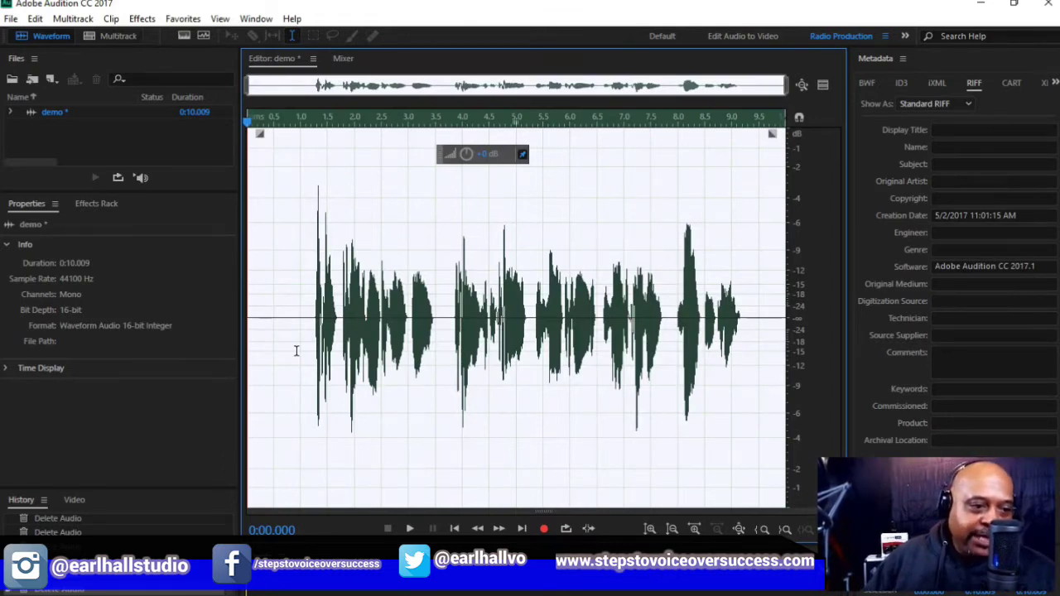
pyautogui.click(142, 20)
pyautogui.moveTo(257, 386)
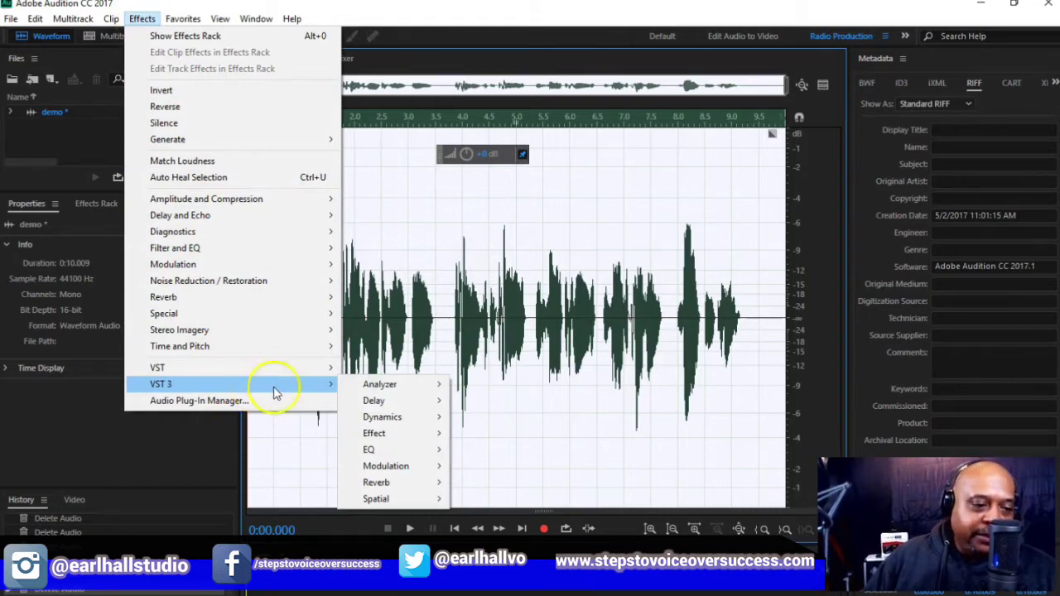
pyautogui.moveTo(418, 450)
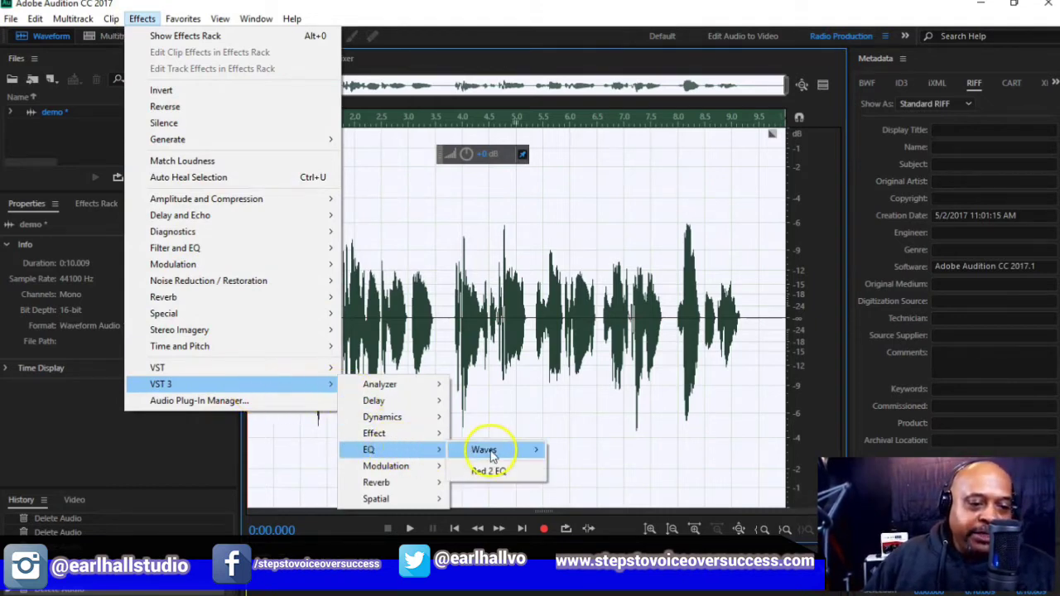
pyautogui.moveTo(491, 454)
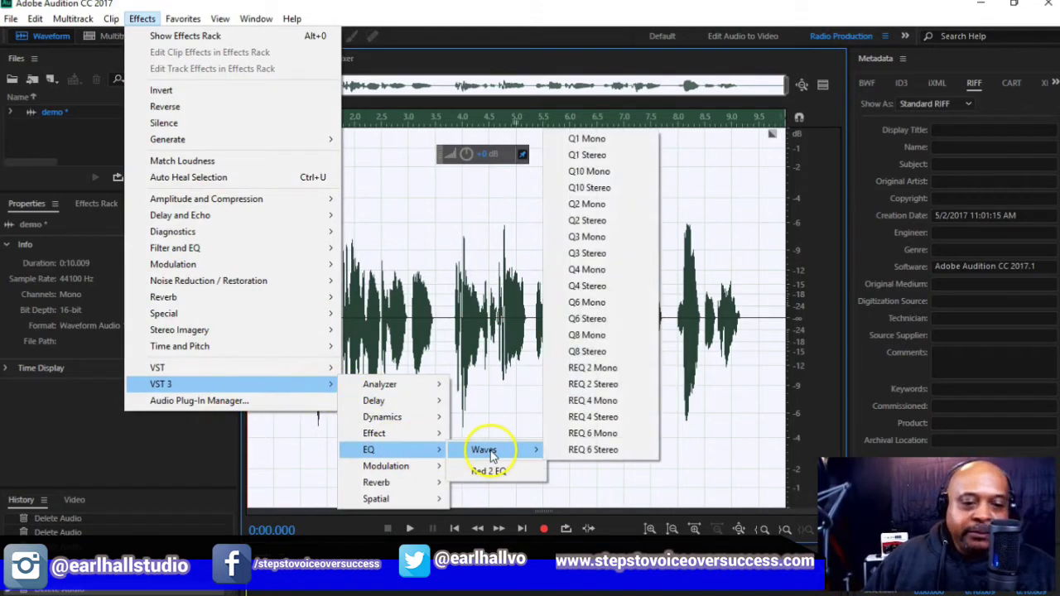
pyautogui.click(589, 270)
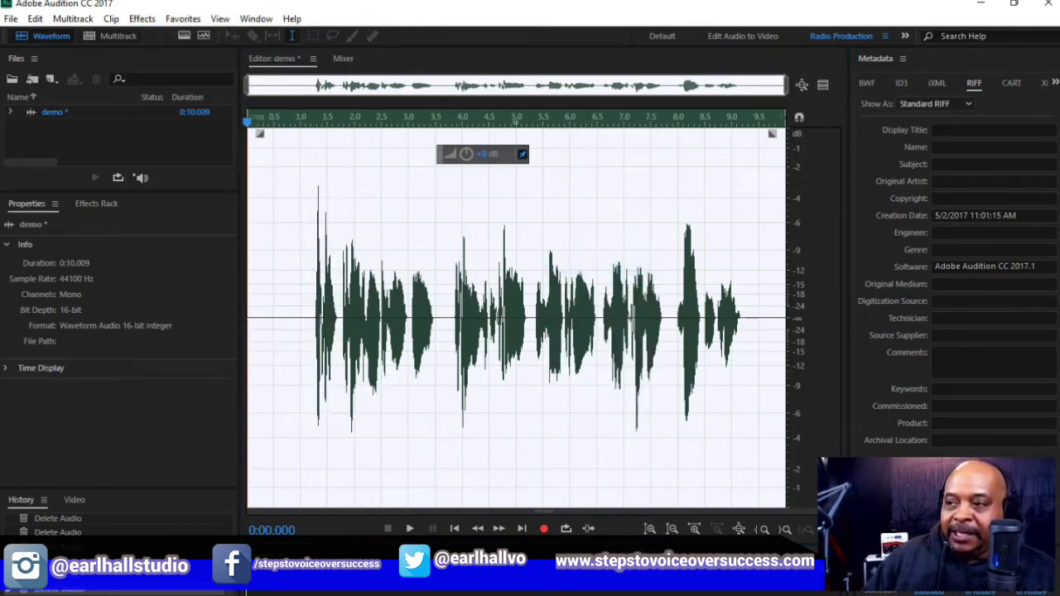
pyautogui.moveTo(637, 135); pyautogui.dragTo(362, 138)
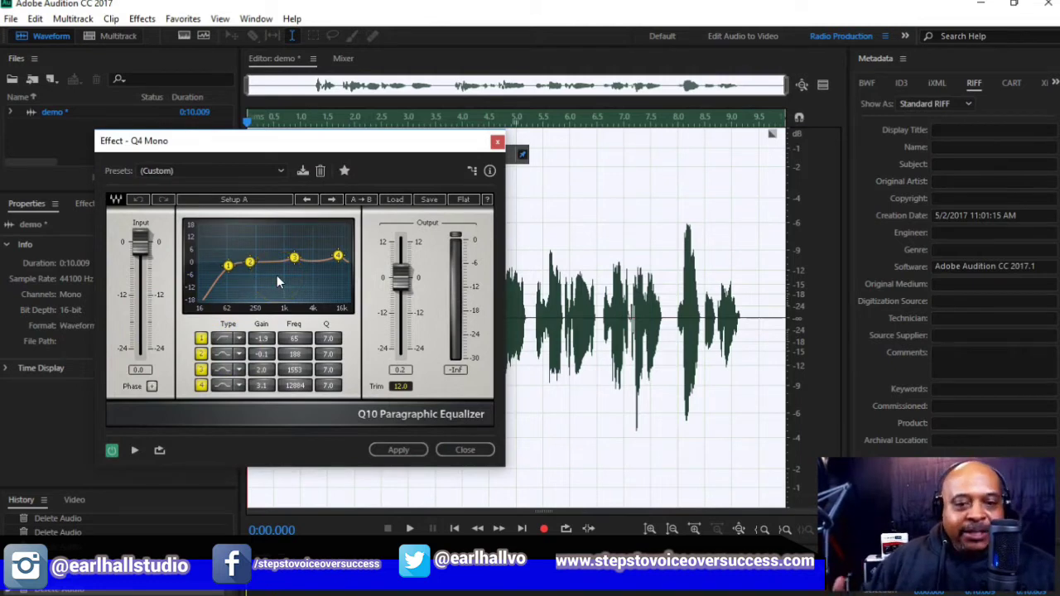
pyautogui.moveTo(273, 150); pyautogui.dragTo(199, 38)
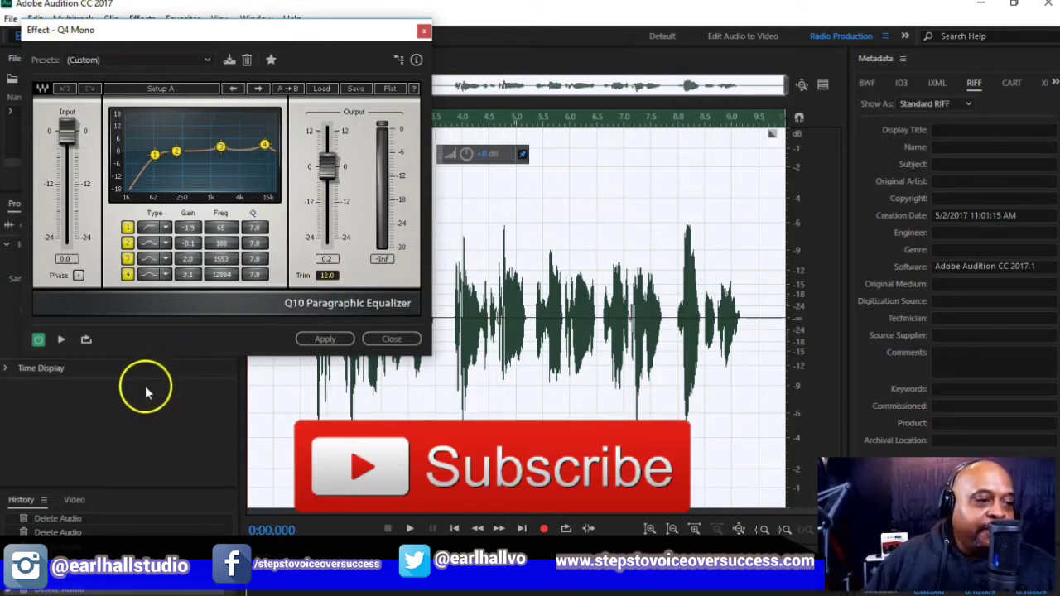
# Bypass the equalizer and play the opening phrase from about 1.0 s to 3.7 s.
pyautogui.click(286, 404)
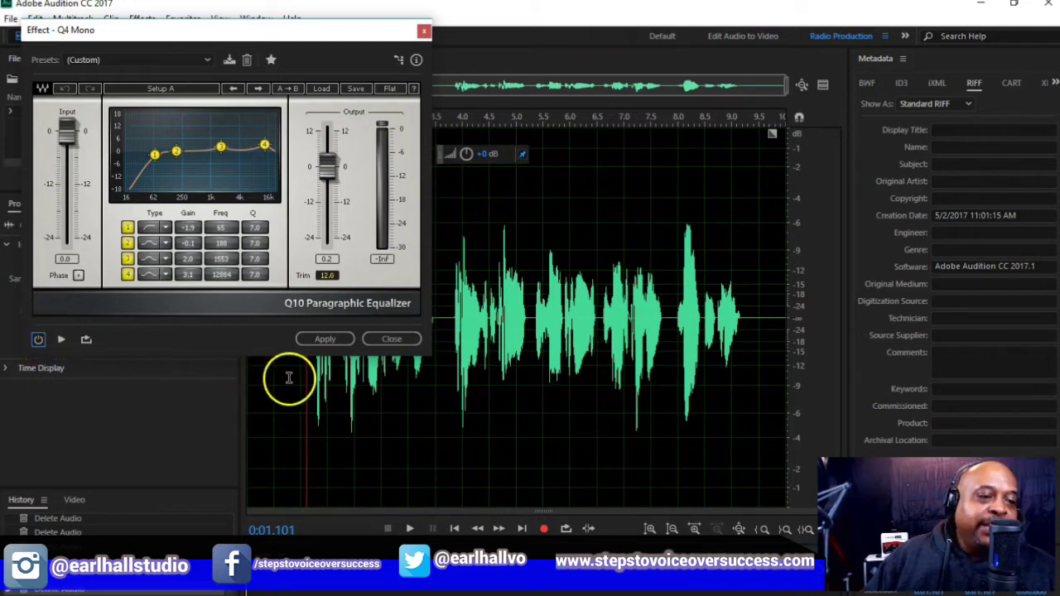
pyautogui.moveTo(302, 386); pyautogui.dragTo(446, 387)
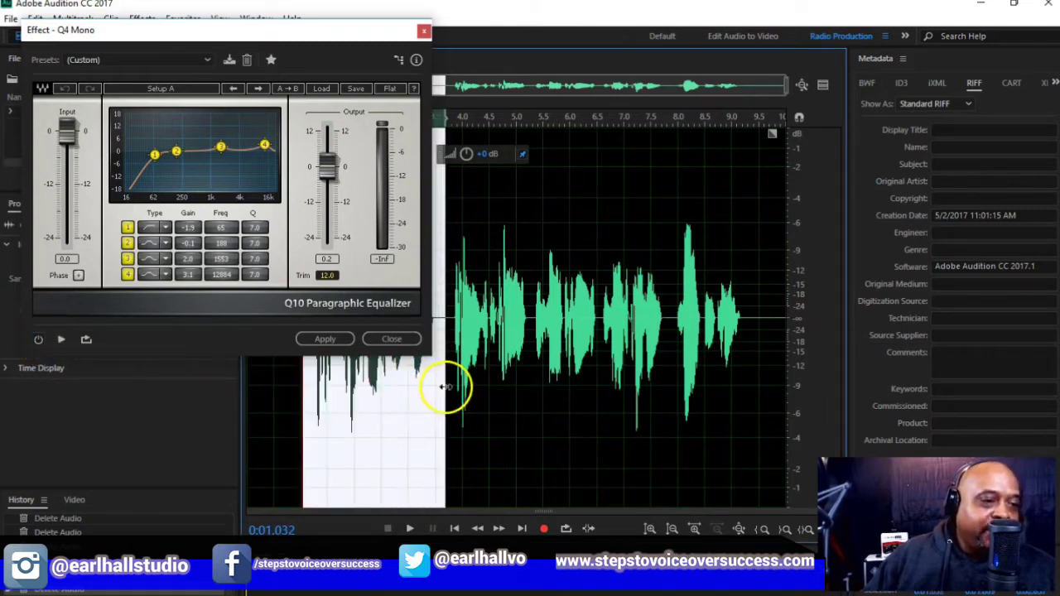
pyautogui.click(410, 530)
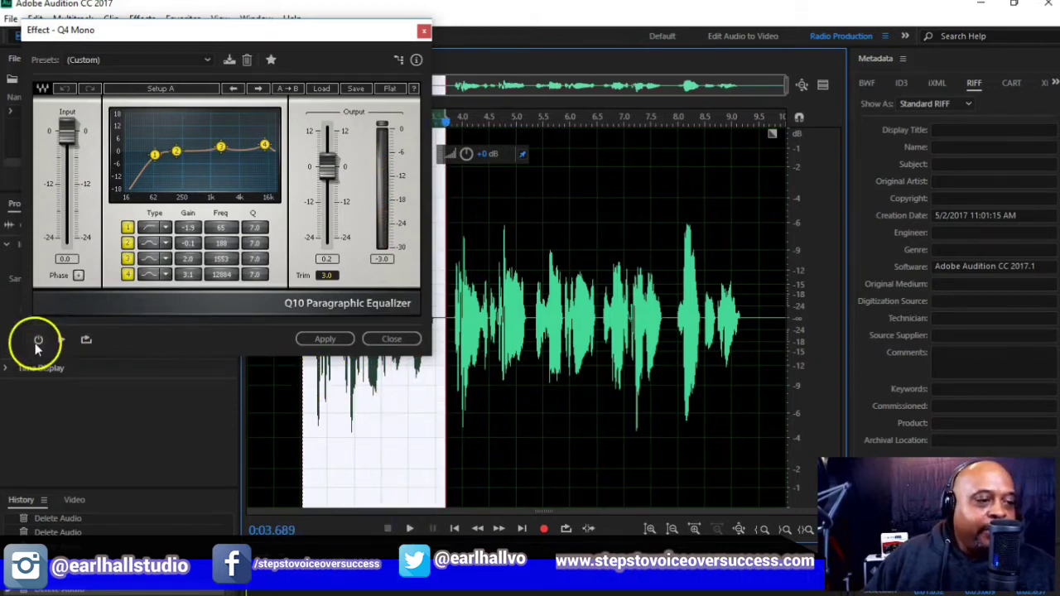
# Turn the equalizer back on and play the opening phrase with it, reselecting about 1.0 s to 3.5 s.
pyautogui.click(37, 341)
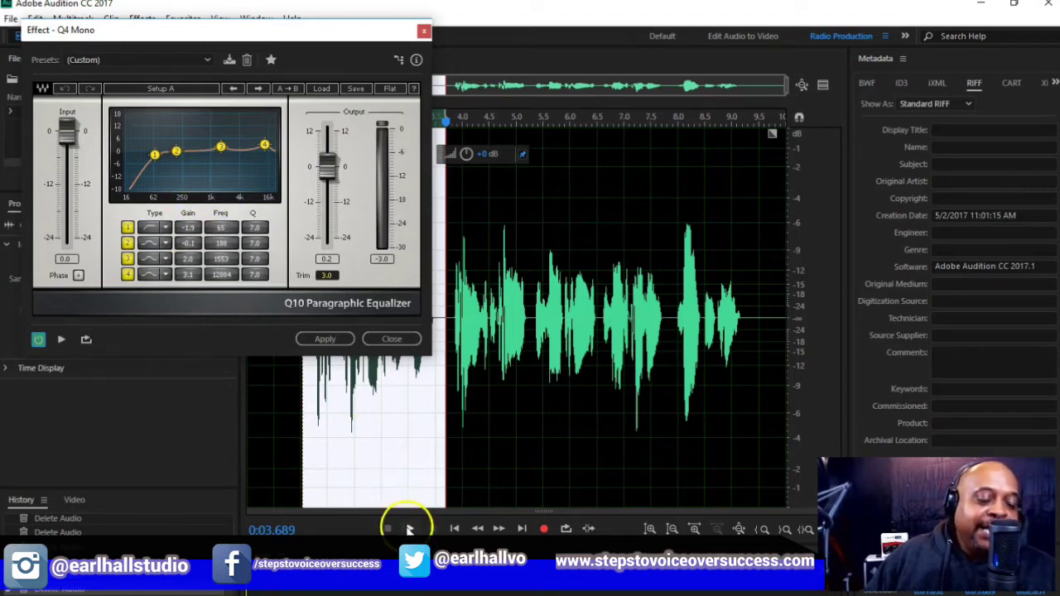
pyautogui.click(409, 530)
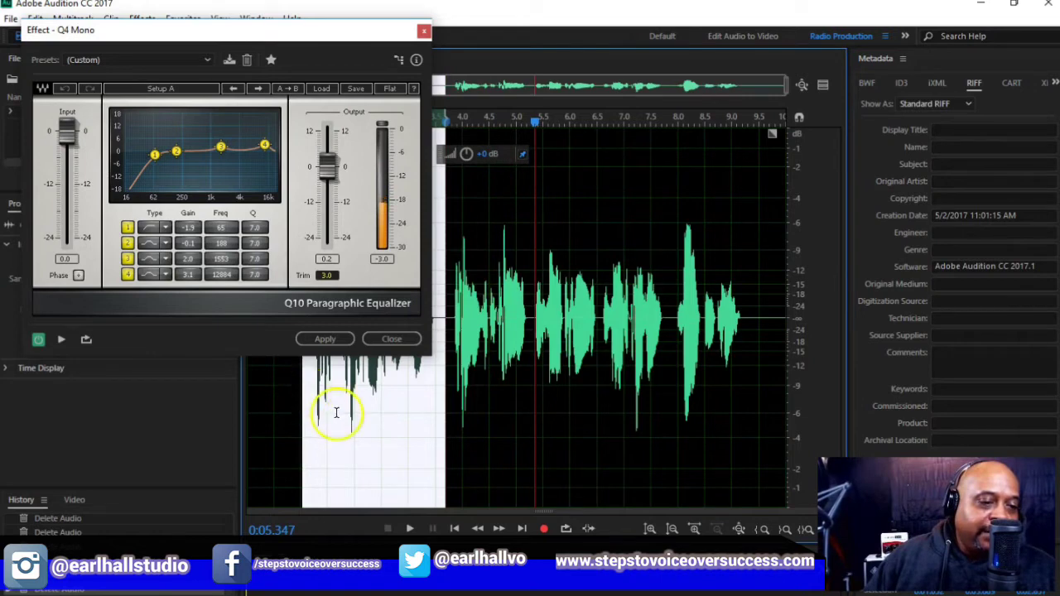
pyautogui.moveTo(304, 394); pyautogui.dragTo(436, 386)
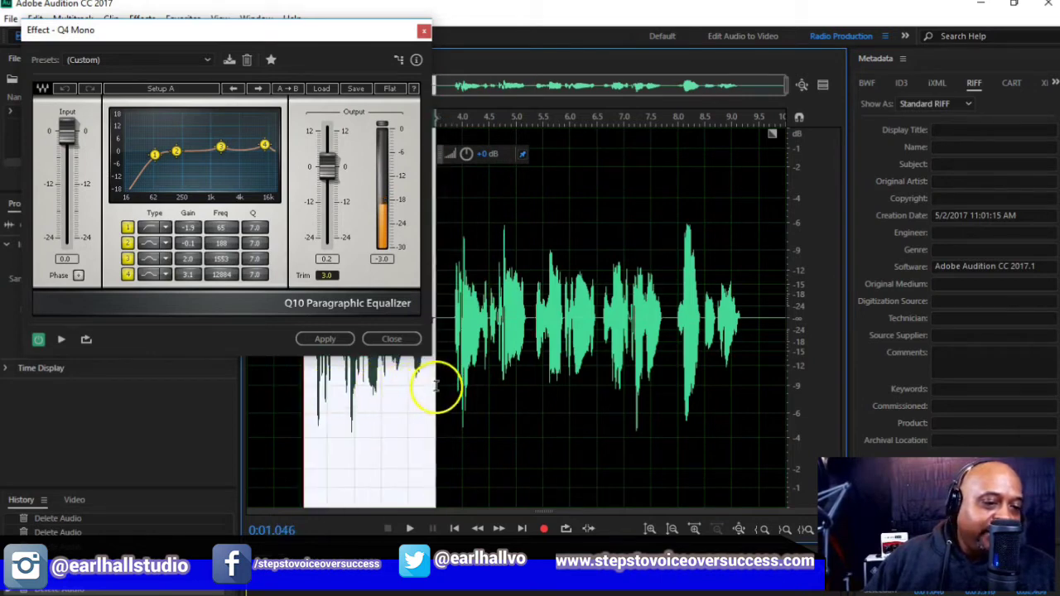
pyautogui.click(409, 527)
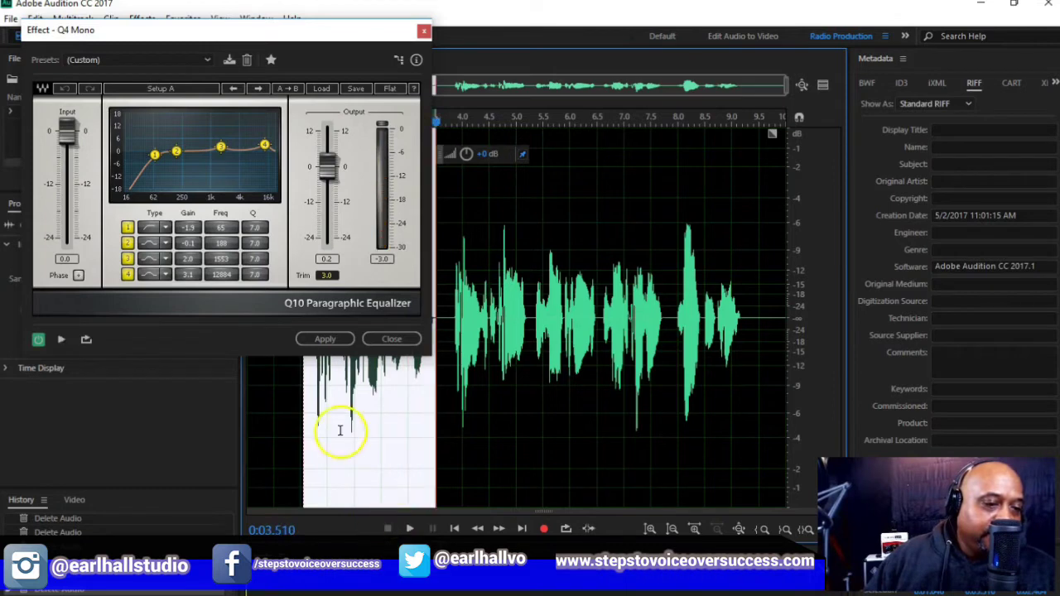
# Compare the opening phrase from about 1.2 s to 3.6 s with the equalizer bypassed and turned back on.
pyautogui.click(313, 394)
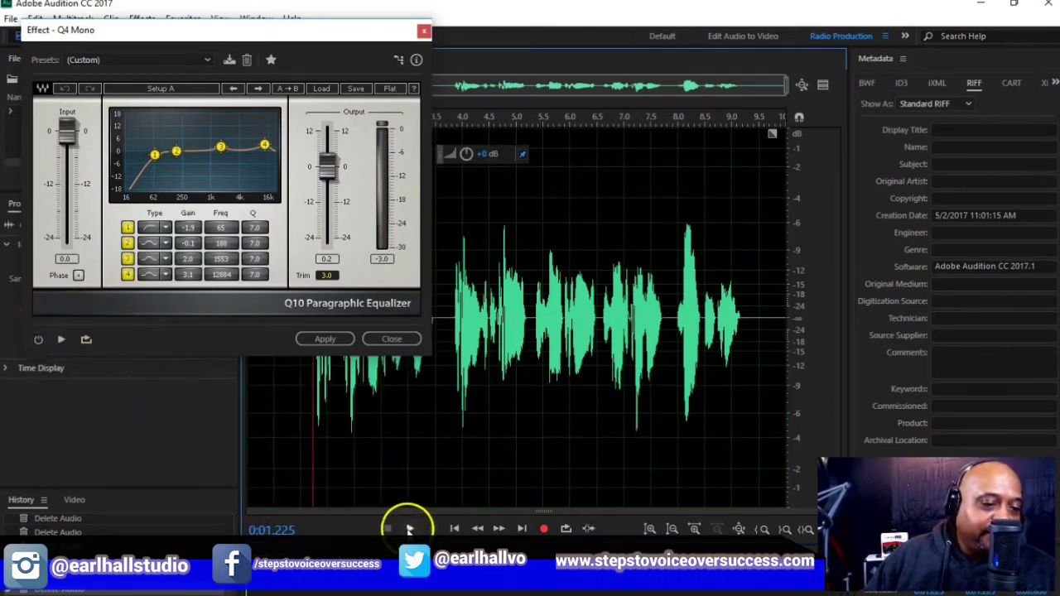
pyautogui.click(409, 528)
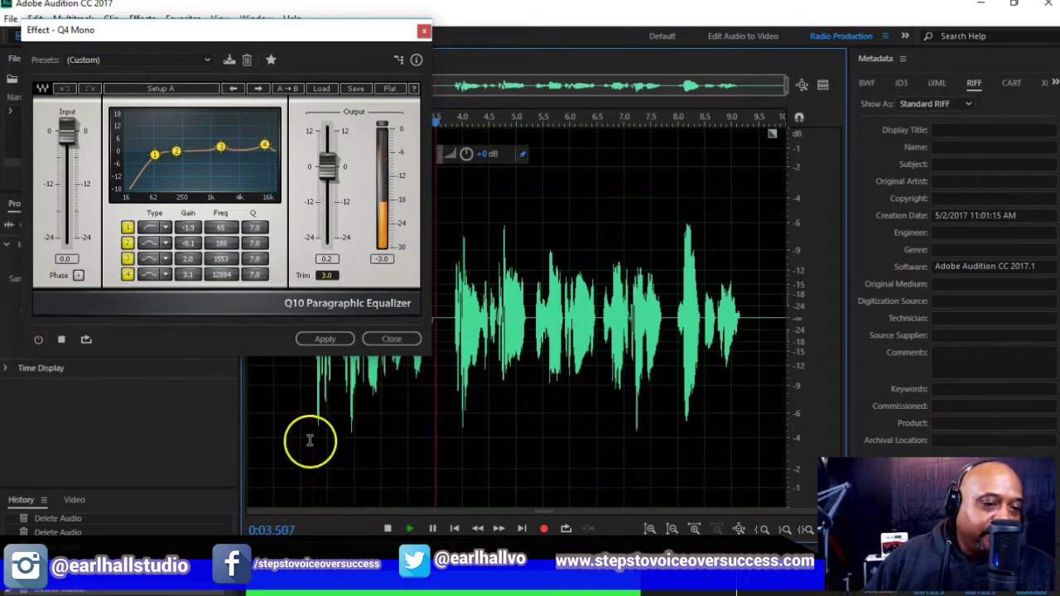
pyautogui.click(386, 527)
pyautogui.moveTo(314, 393); pyautogui.dragTo(438, 391)
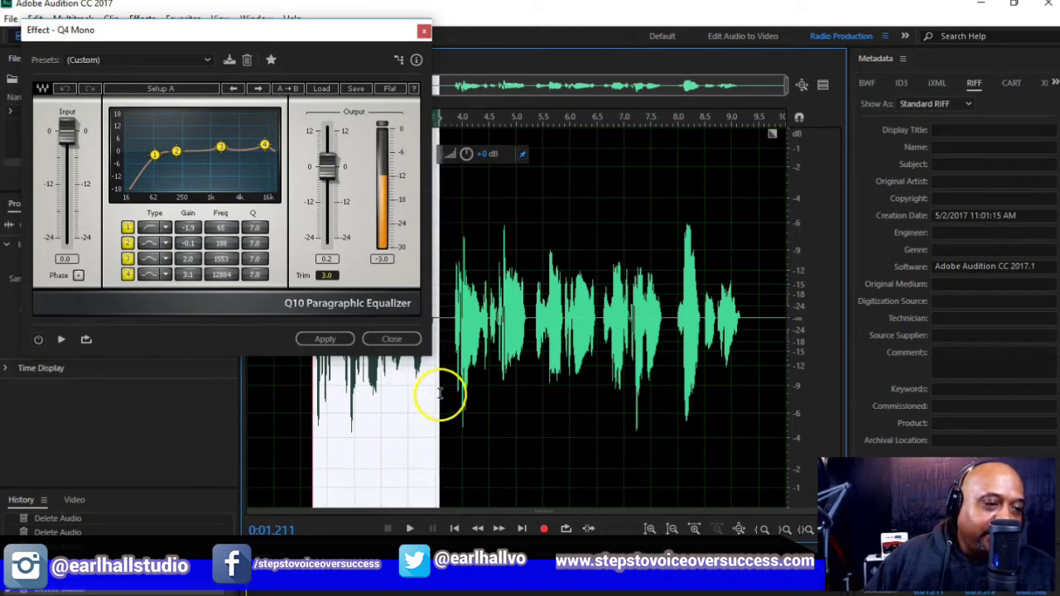
pyautogui.click(39, 341)
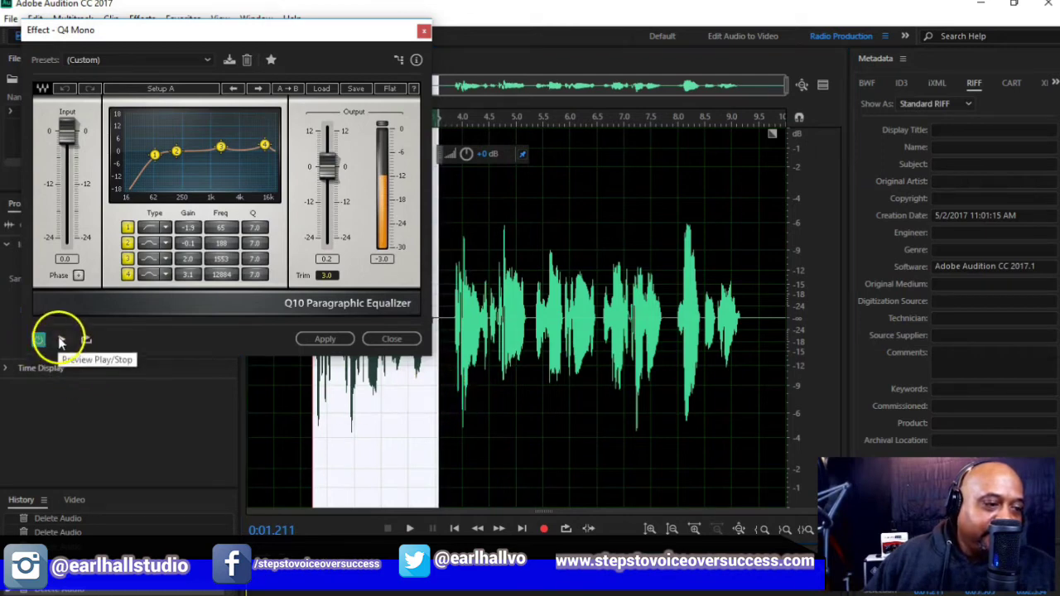
pyautogui.click(62, 340)
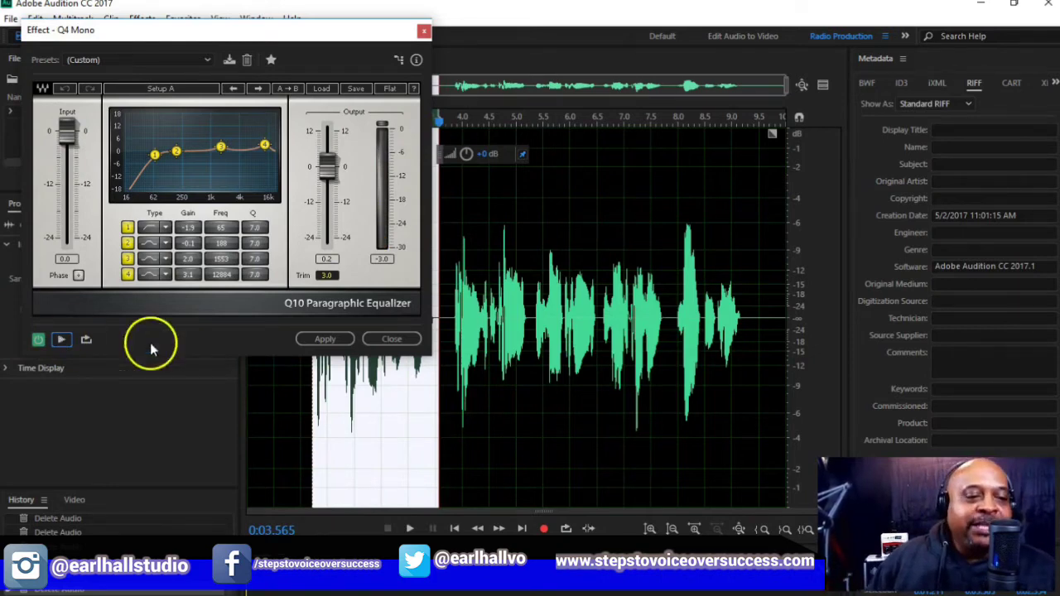
# Preview the recording from about 1.27 s while exaggerating band 4's gain to 18.0, and bring it back to 4.5 at 13650 Hz.
pyautogui.click(379, 431)
pyautogui.moveTo(311, 408); pyautogui.dragTo(743, 398)
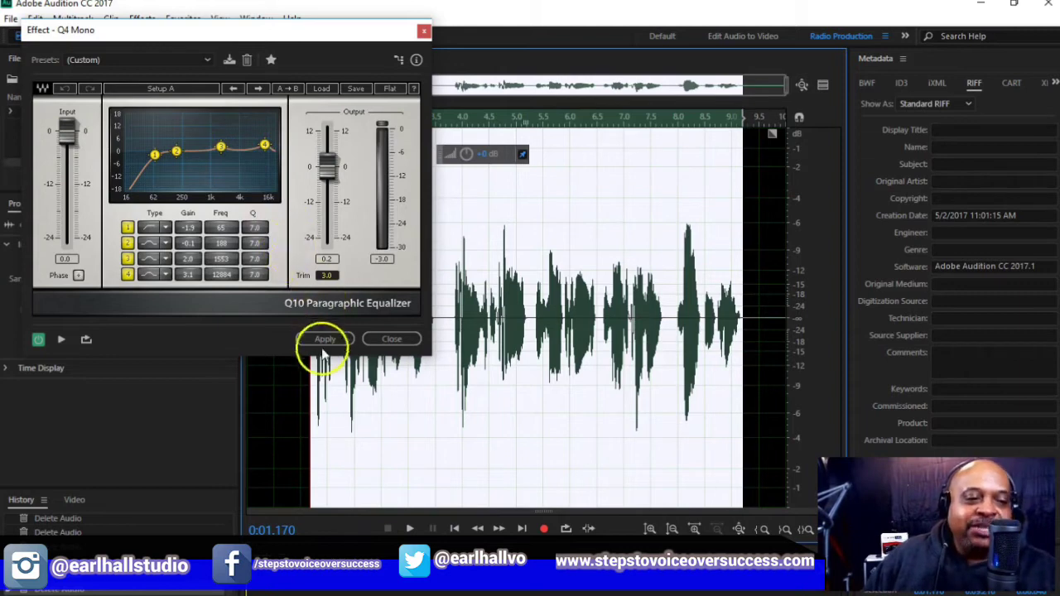
pyautogui.click(318, 410)
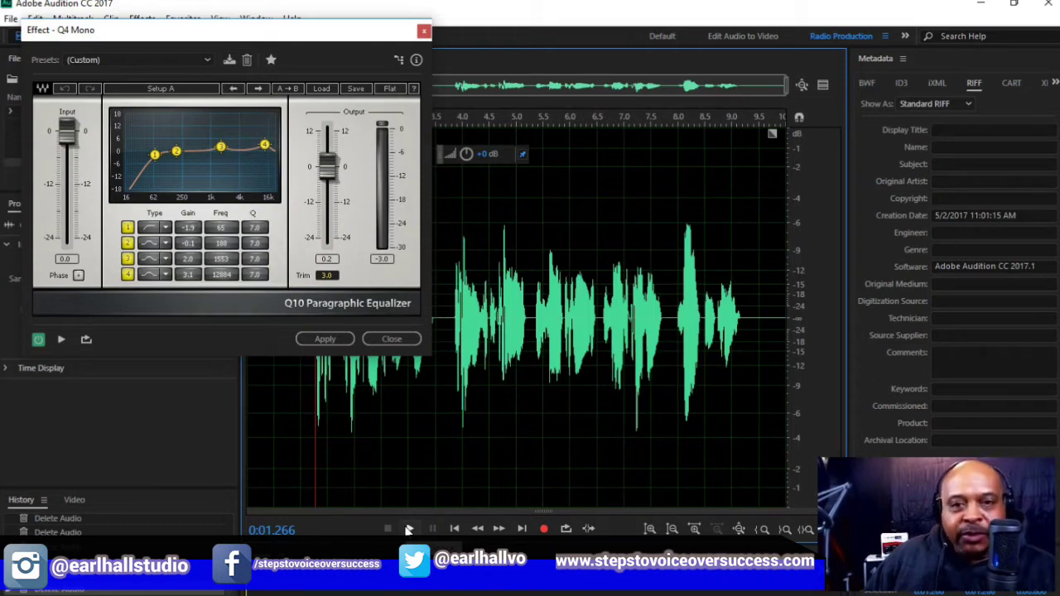
pyautogui.click(320, 428)
pyautogui.click(154, 157)
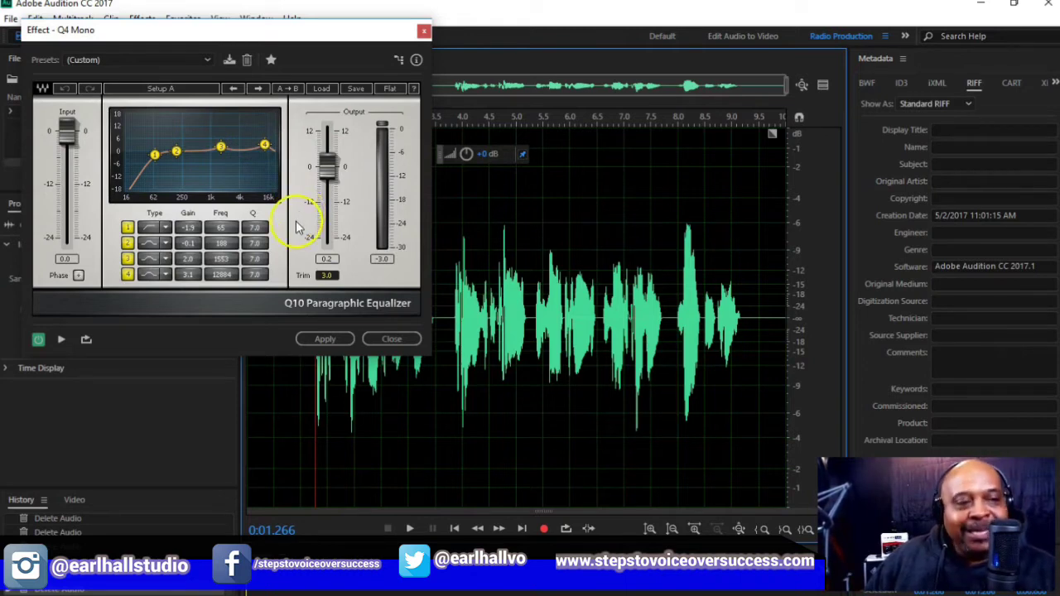
pyautogui.click(60, 340)
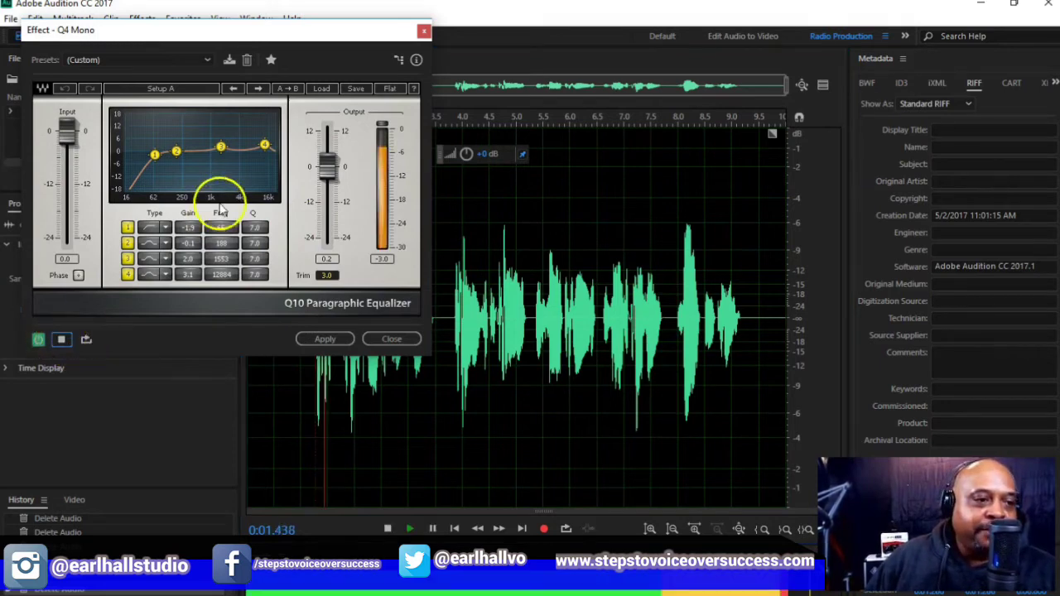
pyautogui.moveTo(264, 145)
pyautogui.mouseDown()
pyautogui.moveTo(259, 12)
pyautogui.moveTo(262, 153)
pyautogui.mouseUp()
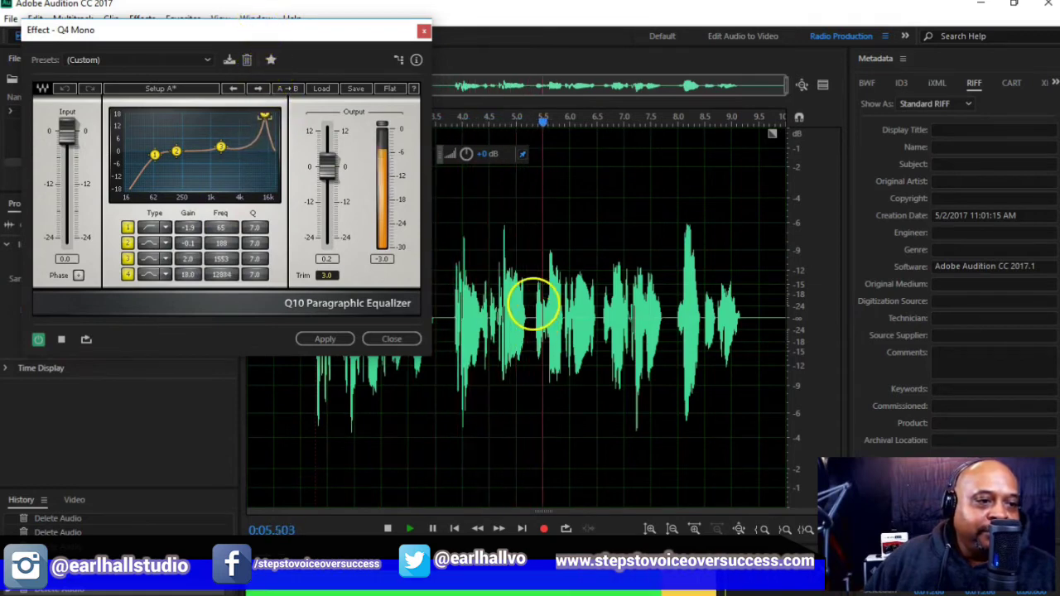
pyautogui.moveTo(523, 391)
pyautogui.mouseDown()
pyautogui.moveTo(524, 466)
pyautogui.moveTo(538, 383)
pyautogui.mouseUp()
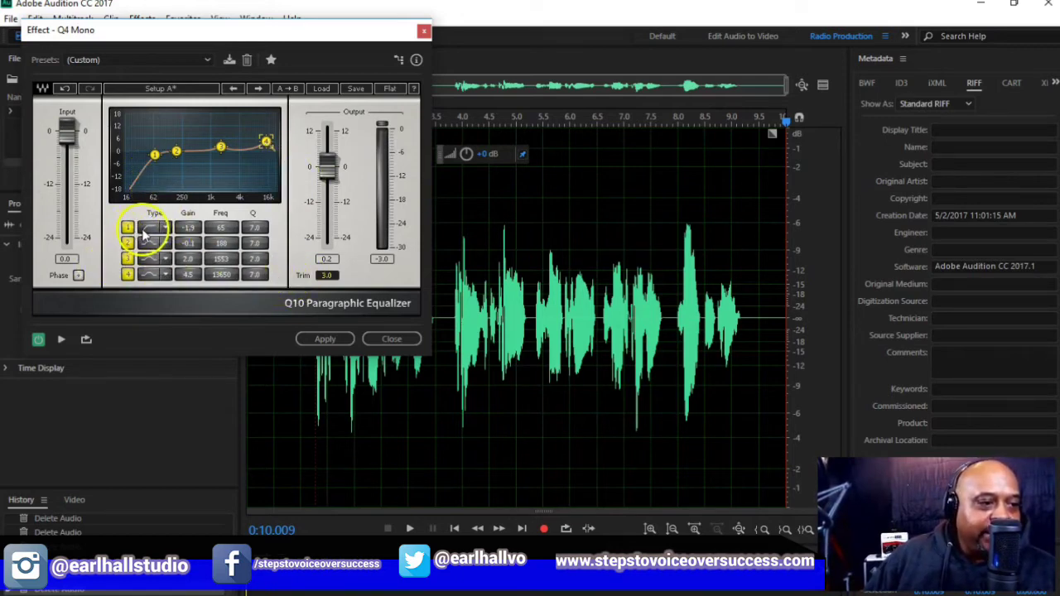
# Reset the equalizer to the Default preset and spread bands 2, 3 and 4 to about 153, 1037 and 8980 Hz near zero gain.
pyautogui.click(147, 62)
pyautogui.click(165, 77)
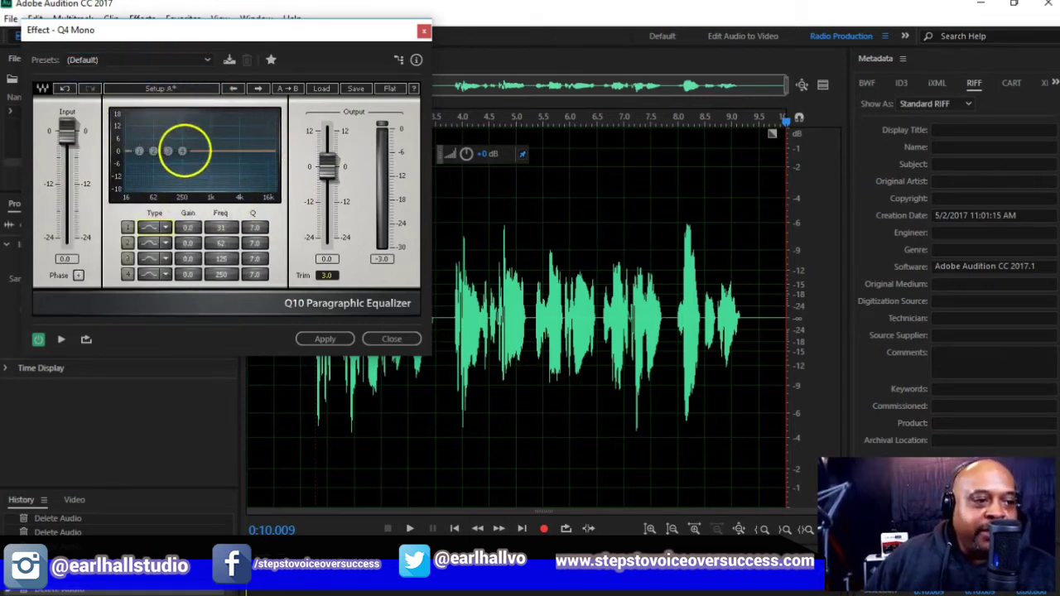
pyautogui.moveTo(189, 152)
pyautogui.mouseDown()
pyautogui.moveTo(340, 157)
pyautogui.moveTo(172, 152)
pyautogui.mouseUp()
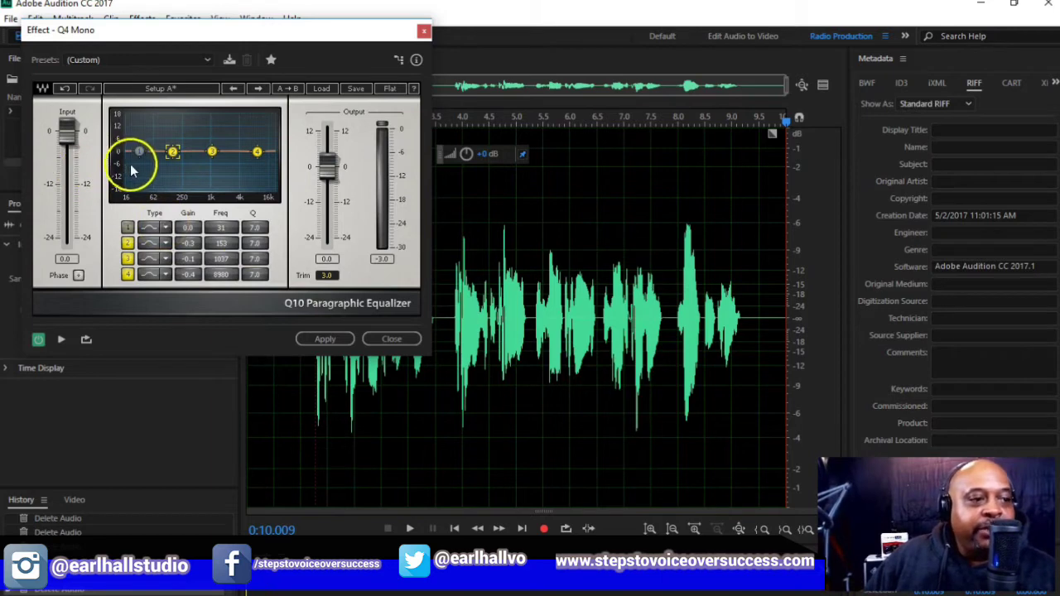
# Play the opening phrase from about 1.25 s with the nearly flat equalizer curve.
pyautogui.click(315, 395)
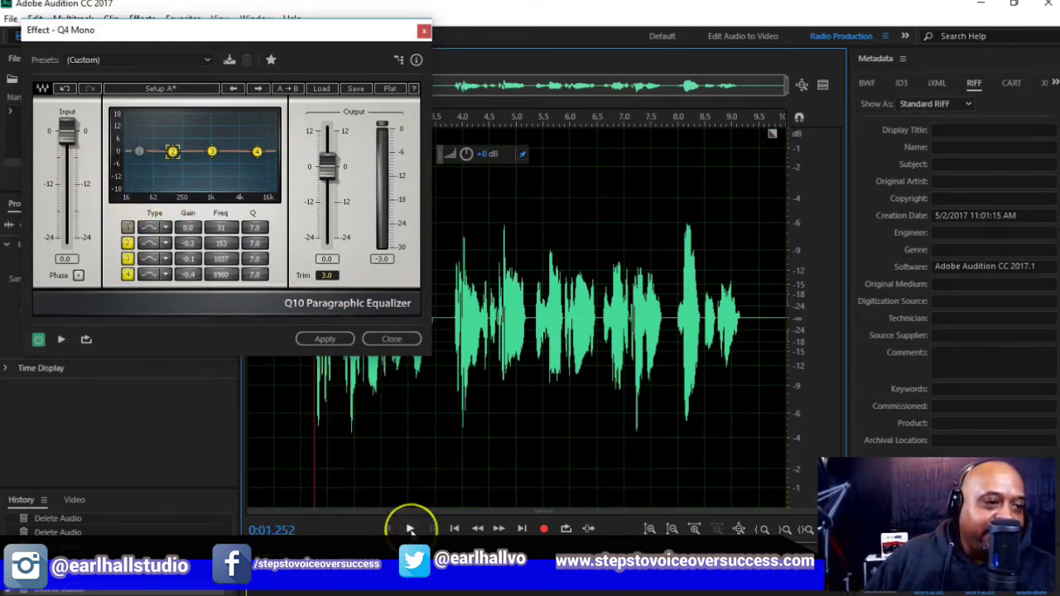
pyautogui.click(410, 529)
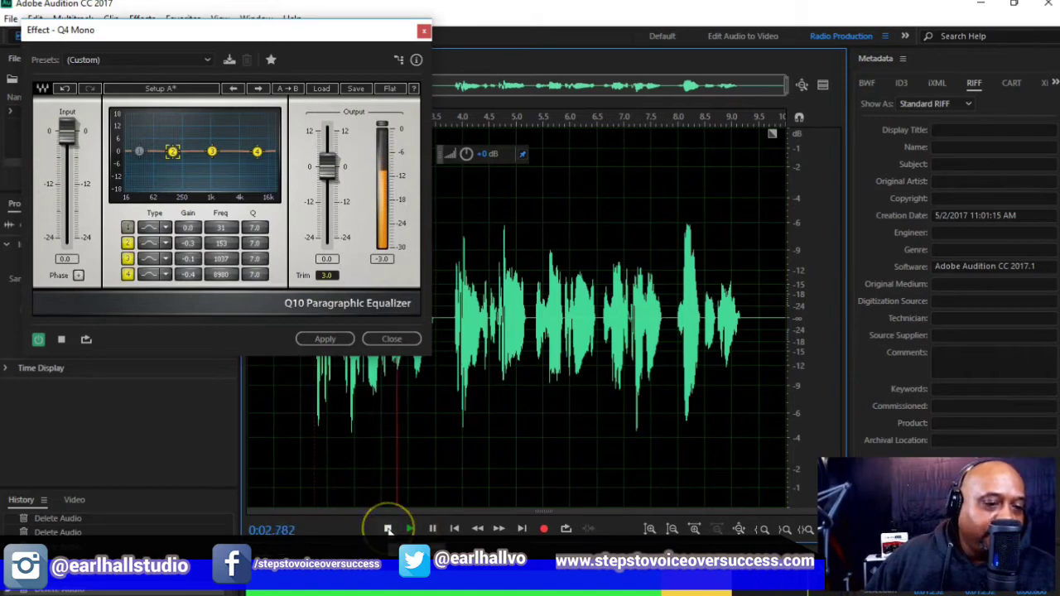
pyautogui.click(387, 528)
# Make band 1 a low-cut filter at 50 Hz with gain -0.2 and preview the opening phrase from about 1.27 s.
pyautogui.click(315, 403)
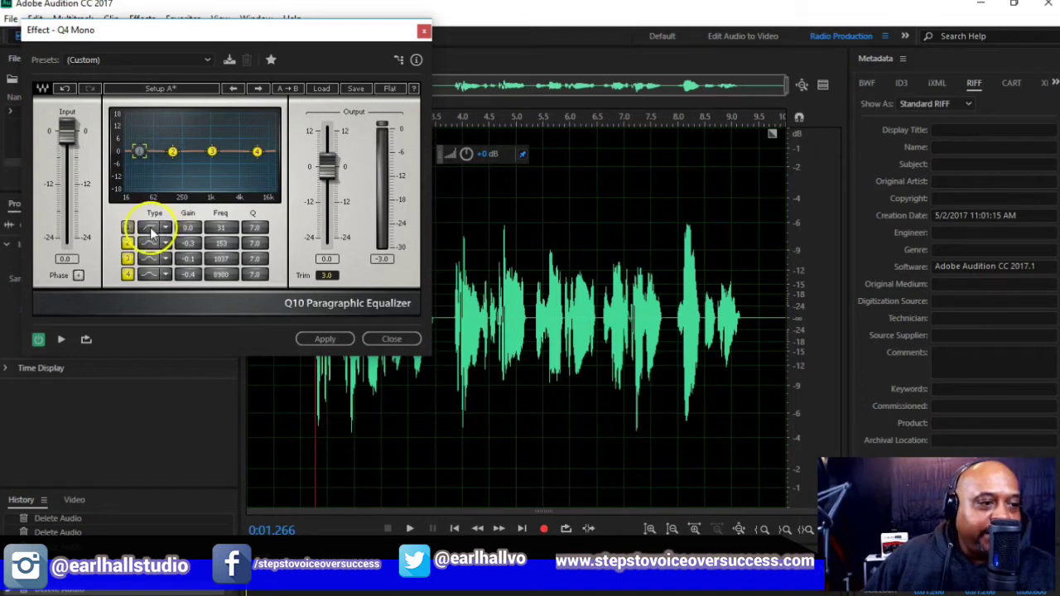
pyautogui.moveTo(140, 152); pyautogui.dragTo(149, 152)
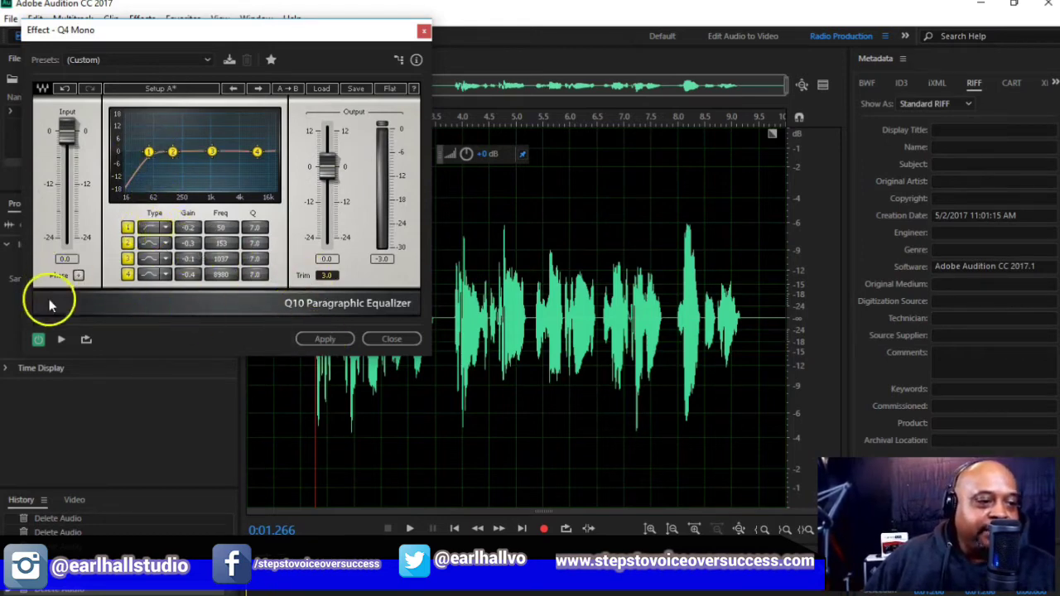
pyautogui.click(60, 342)
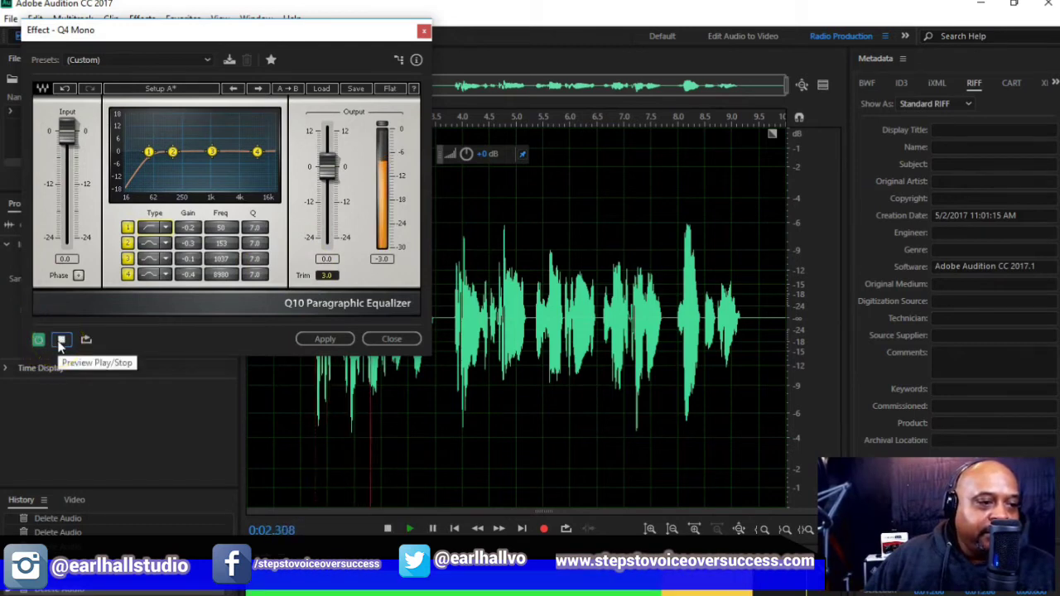
pyautogui.click(59, 340)
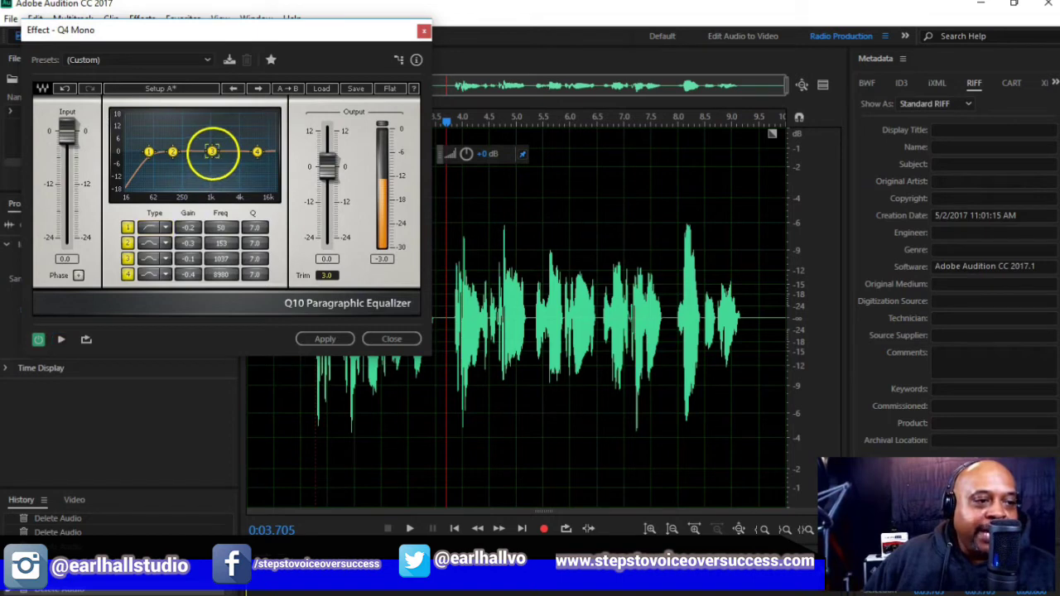
# Raise band 3 to a gain of 2.0 at about 1029 Hz and play the opening phrase from just before its start.
pyautogui.moveTo(212, 152); pyautogui.dragTo(213, 140)
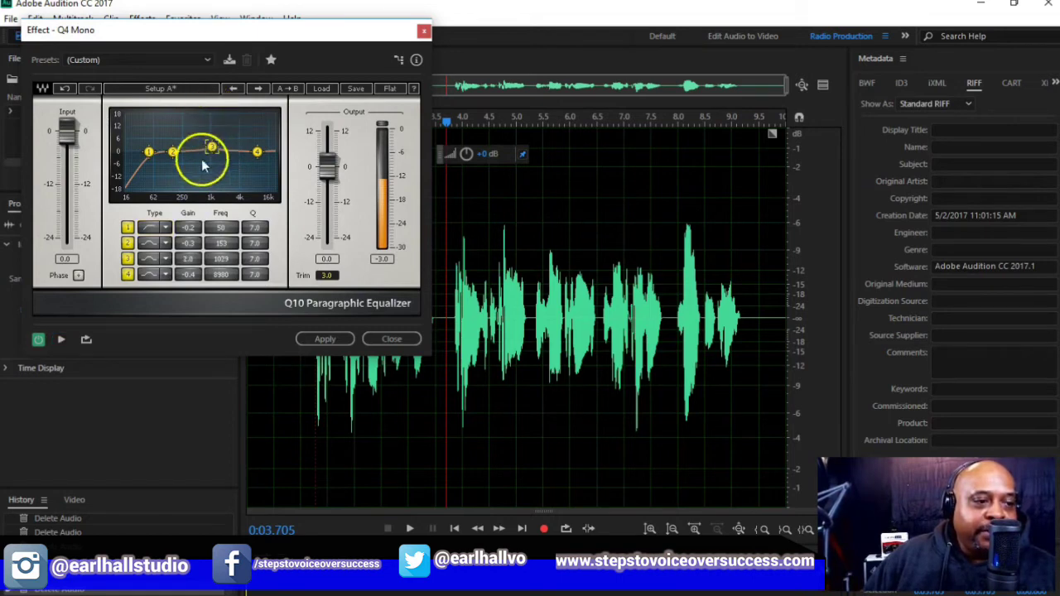
pyautogui.click(308, 383)
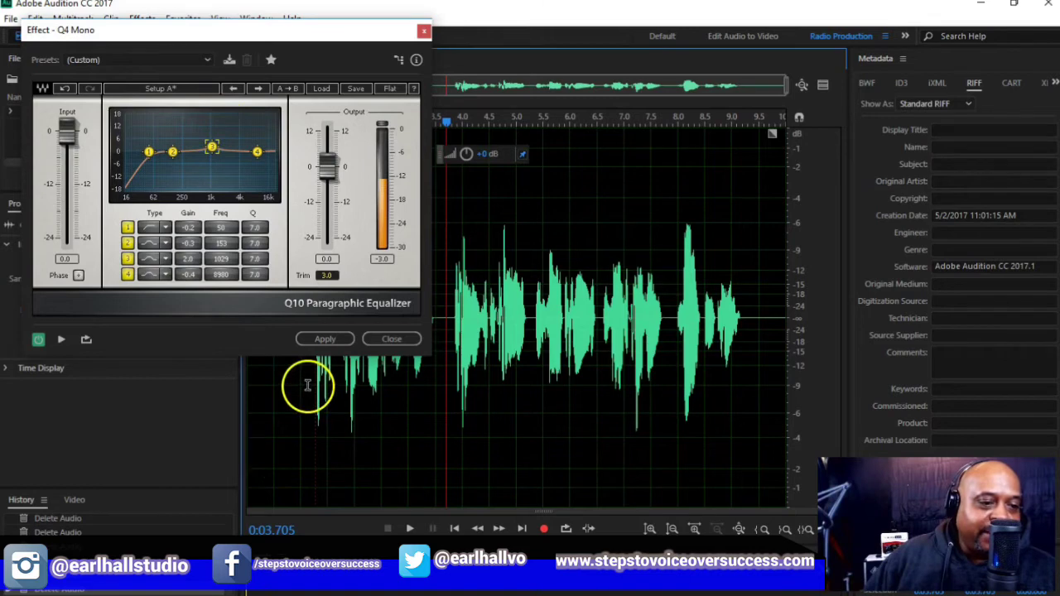
pyautogui.click(409, 529)
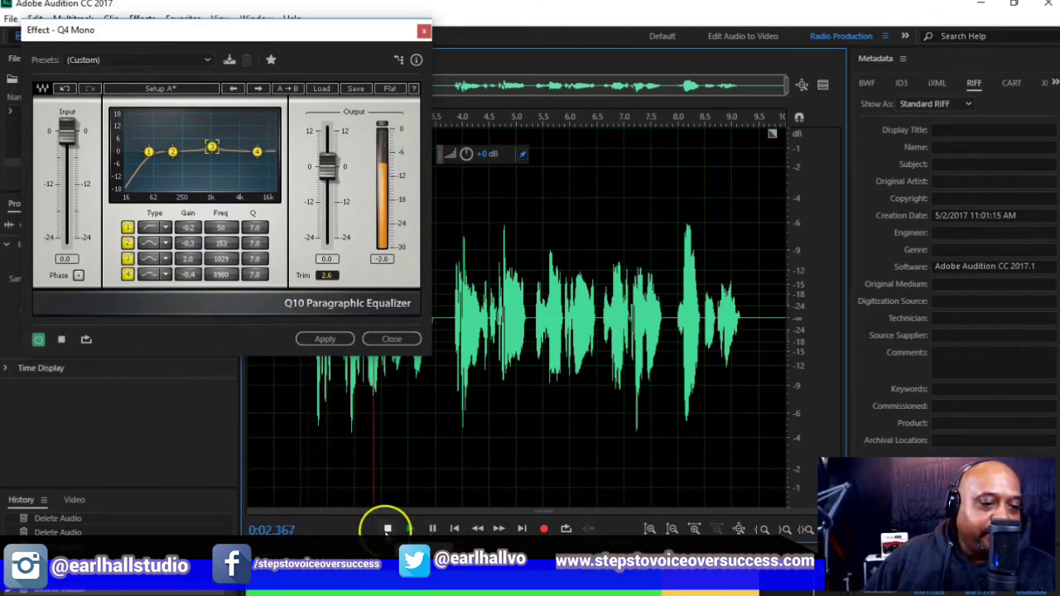
pyautogui.click(386, 529)
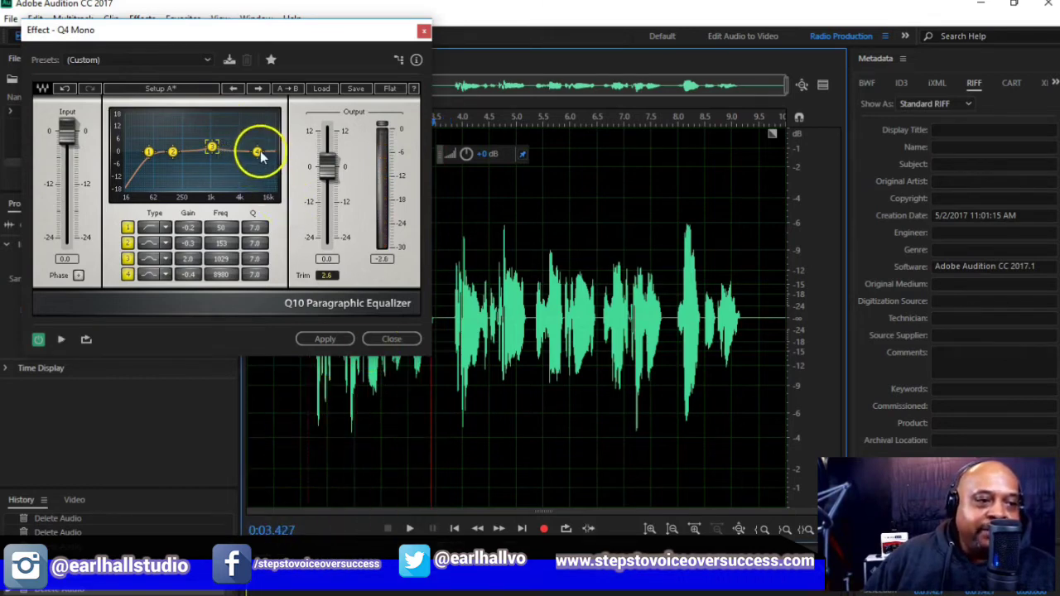
# Boost band 4 to a gain of 6.7 at about 9110 Hz and play the recording from before the first word.
pyautogui.click(259, 153)
pyautogui.moveTo(258, 151)
pyautogui.mouseDown()
pyautogui.moveTo(263, 93)
pyautogui.moveTo(260, 138)
pyautogui.mouseUp()
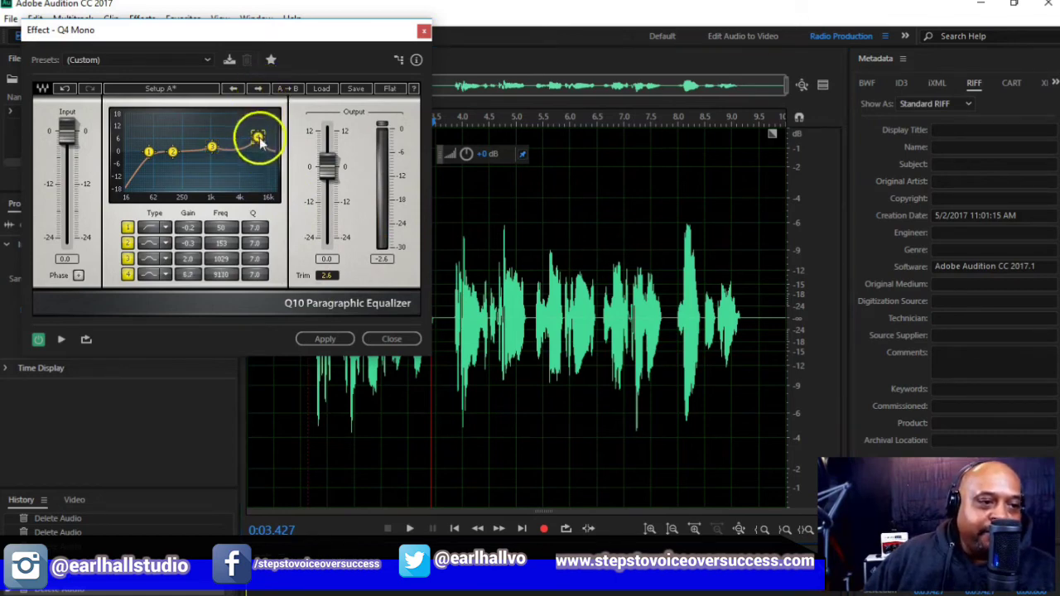
pyautogui.click(294, 406)
pyautogui.click(407, 527)
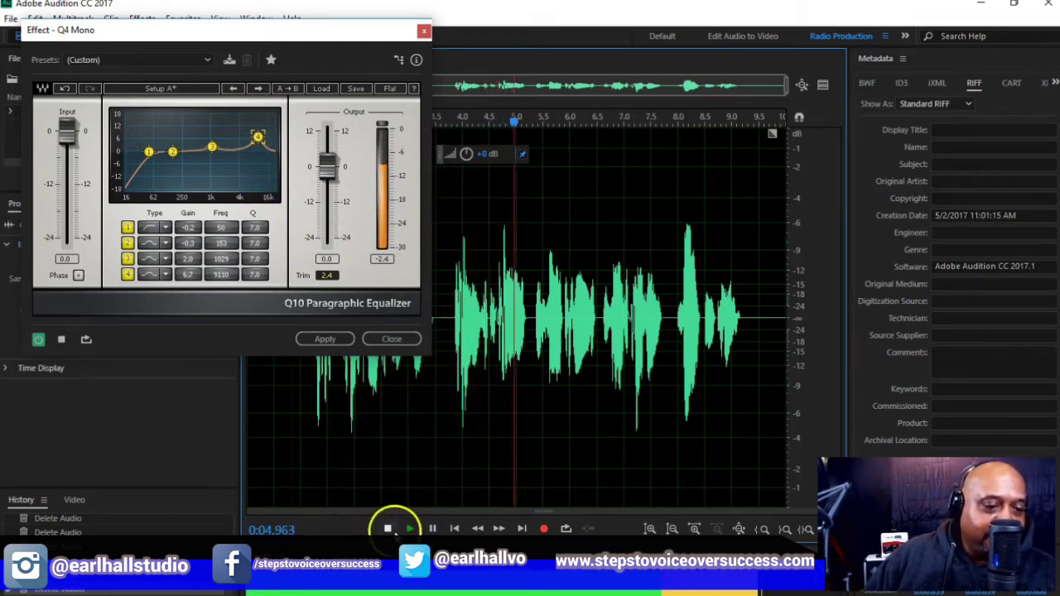
pyautogui.click(387, 528)
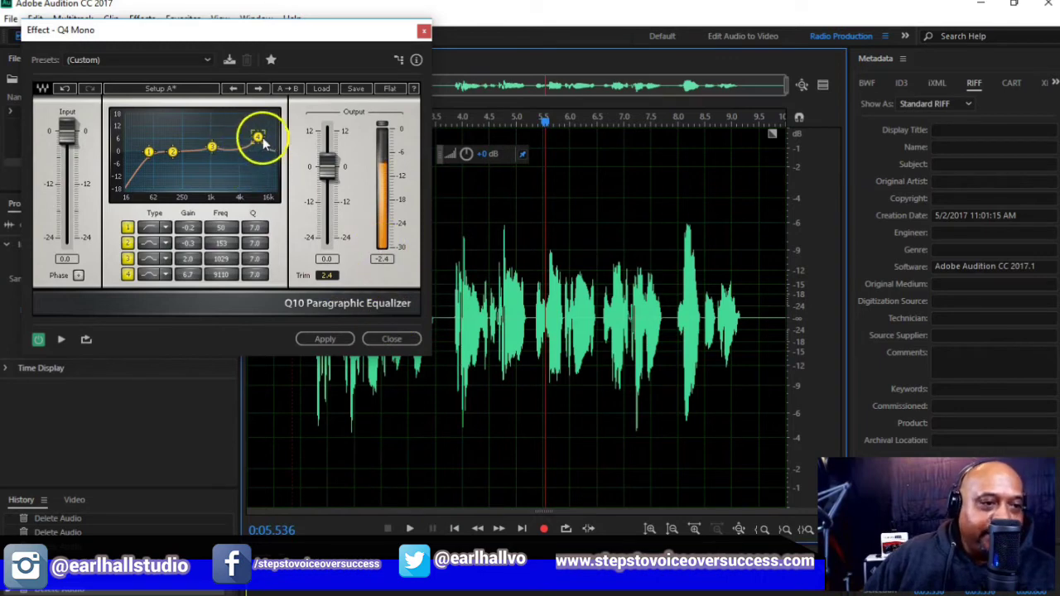
# Increase band 4's gain to 8.7 at about 9792 Hz and play the opening phrase from about 1.07 s.
pyautogui.moveTo(262, 139); pyautogui.dragTo(259, 132)
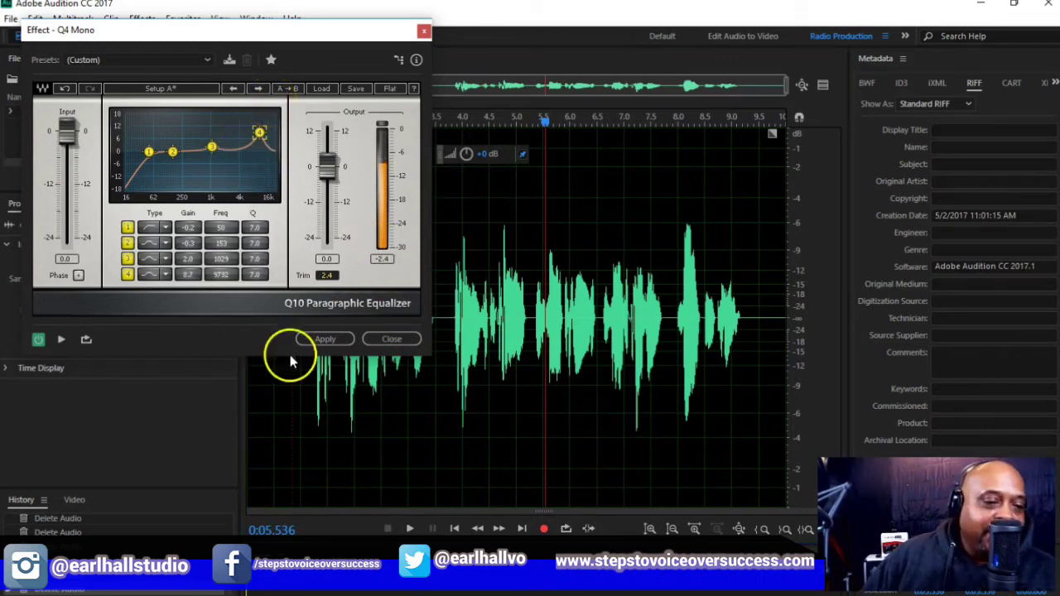
pyautogui.click(306, 386)
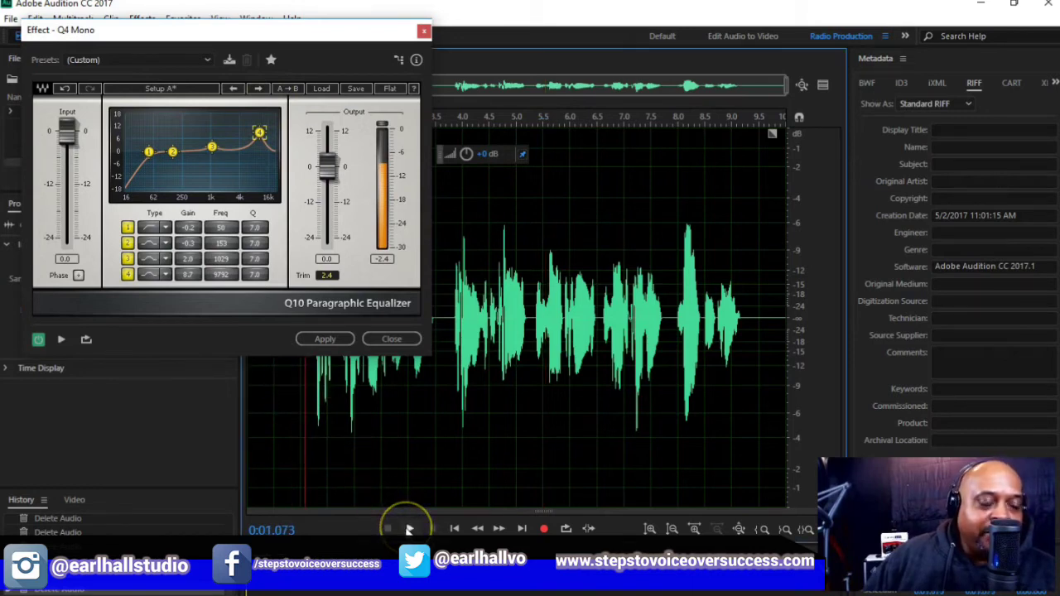
pyautogui.click(409, 529)
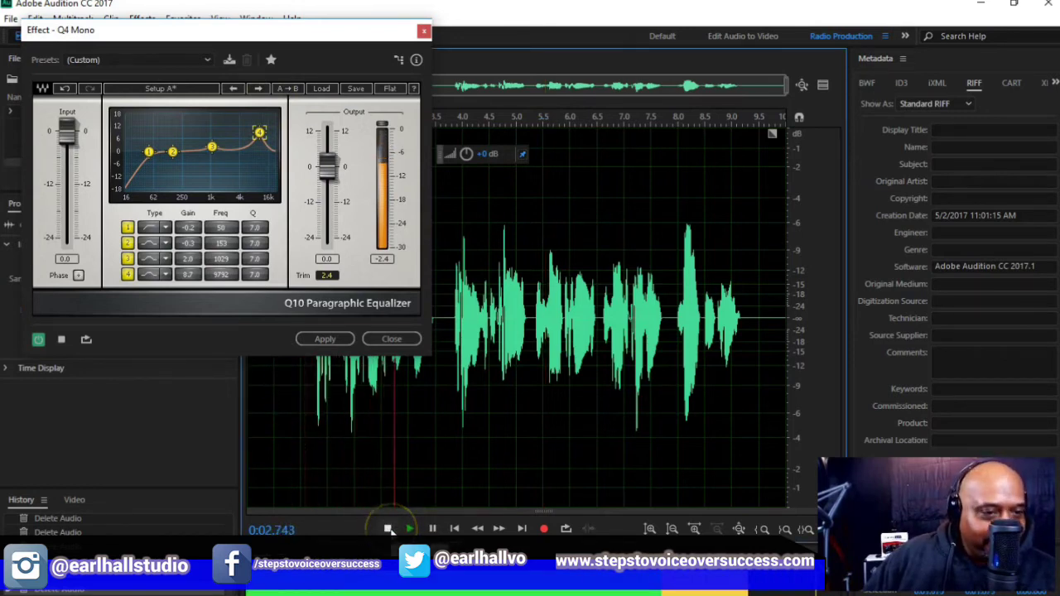
pyautogui.click(387, 528)
# Raise band 3's gain to 4.7 at about 1090 Hz and play the opening phrase from about 1.06 s.
pyautogui.click(216, 147)
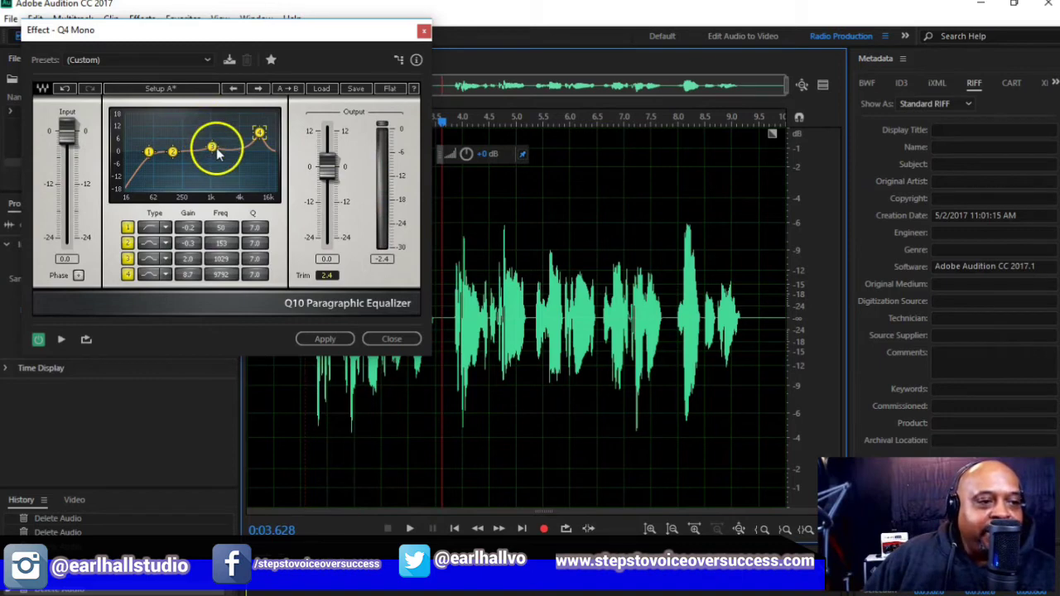
pyautogui.moveTo(216, 147)
pyautogui.mouseDown()
pyautogui.moveTo(218, 110)
pyautogui.moveTo(214, 146)
pyautogui.mouseUp()
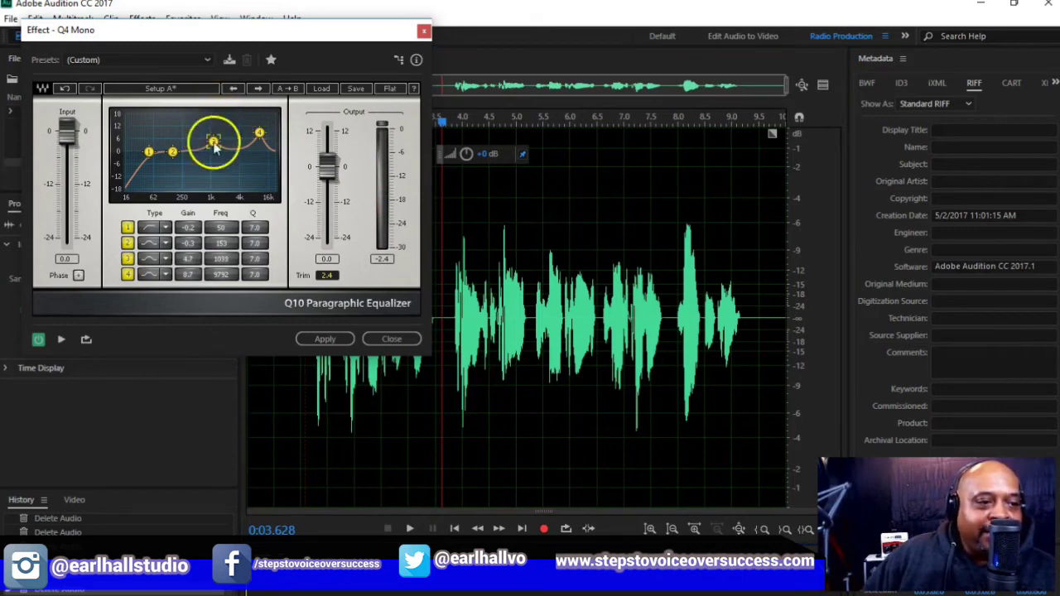
pyautogui.click(302, 431)
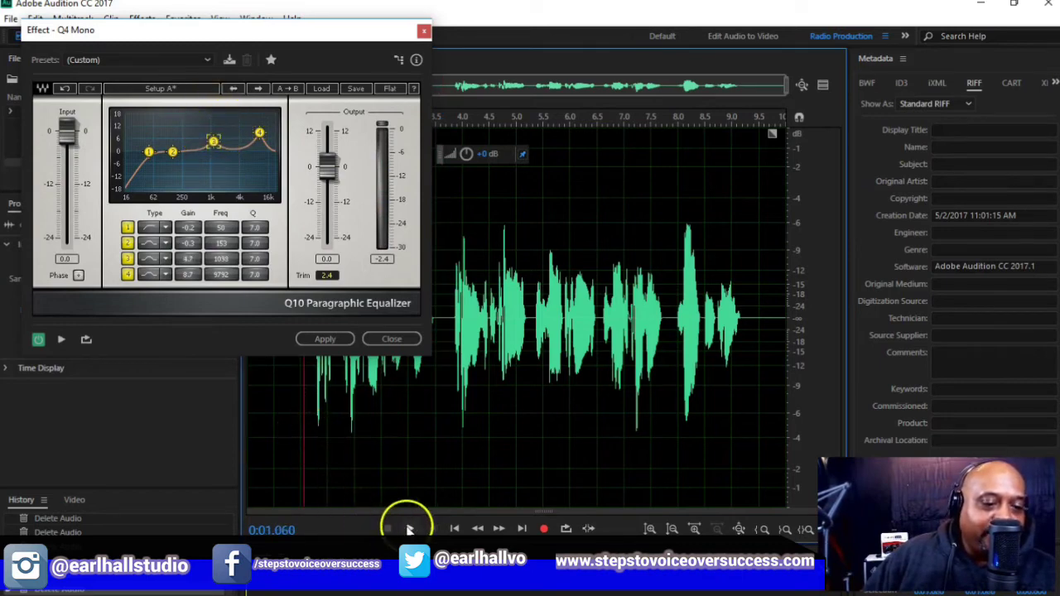
pyautogui.click(409, 528)
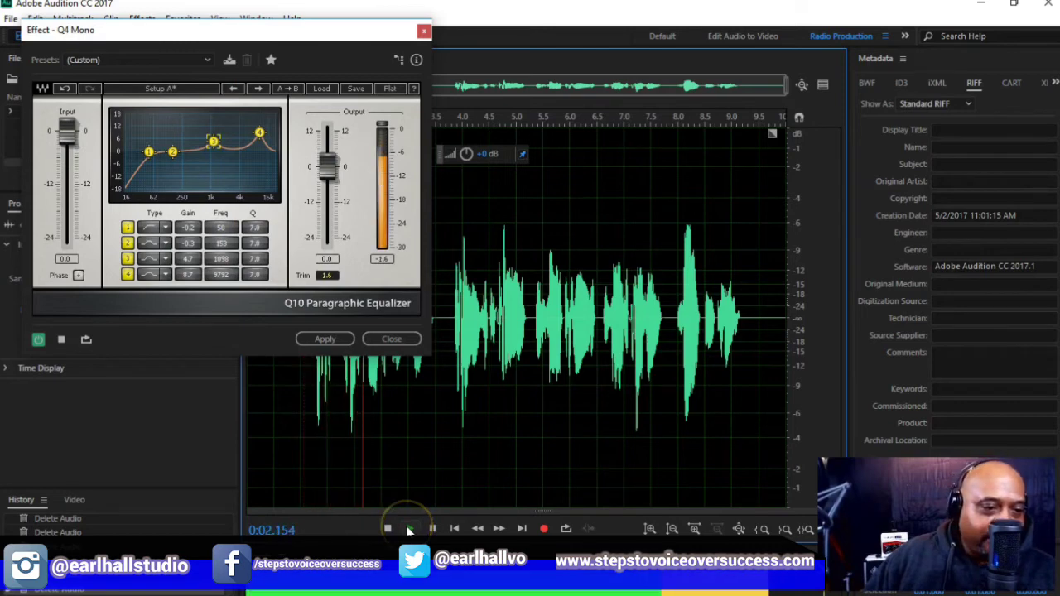
pyautogui.click(387, 527)
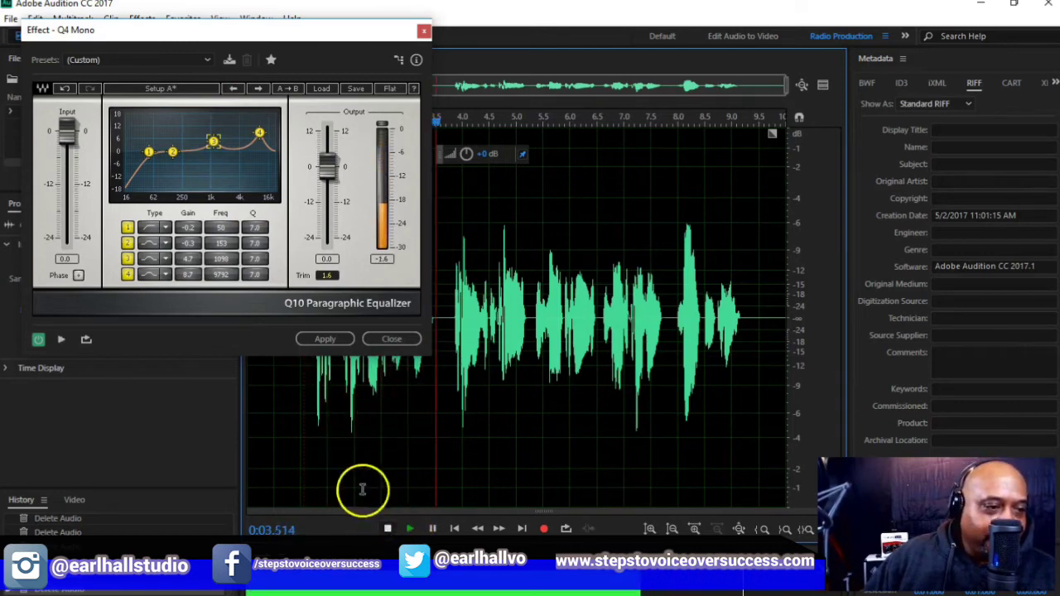
# Bypass the equalizer and play the opening phrase unprocessed from about 0.95 s.
pyautogui.click(38, 340)
pyautogui.click(302, 418)
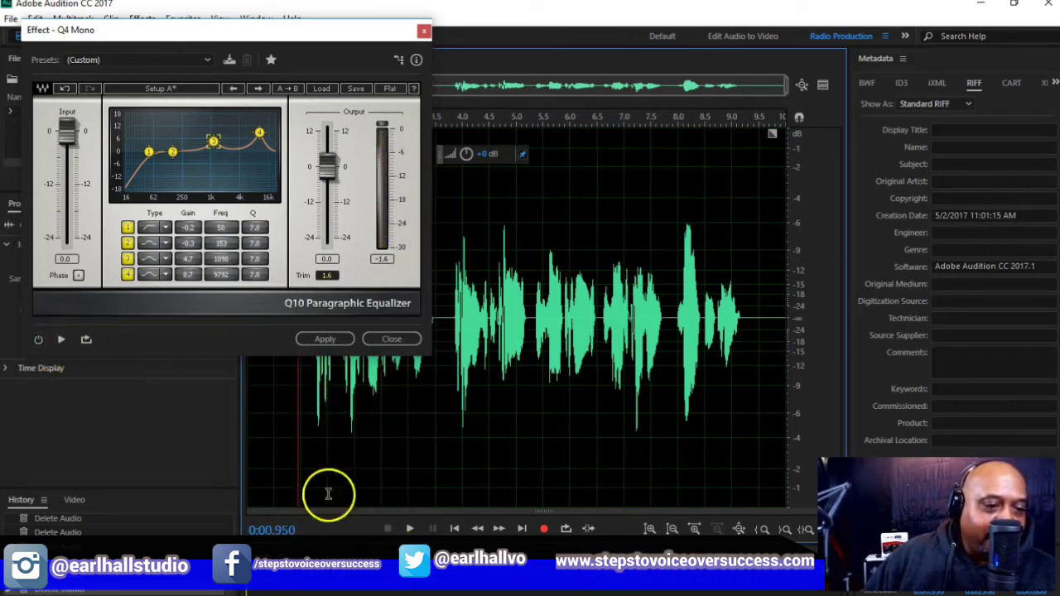
pyautogui.click(409, 529)
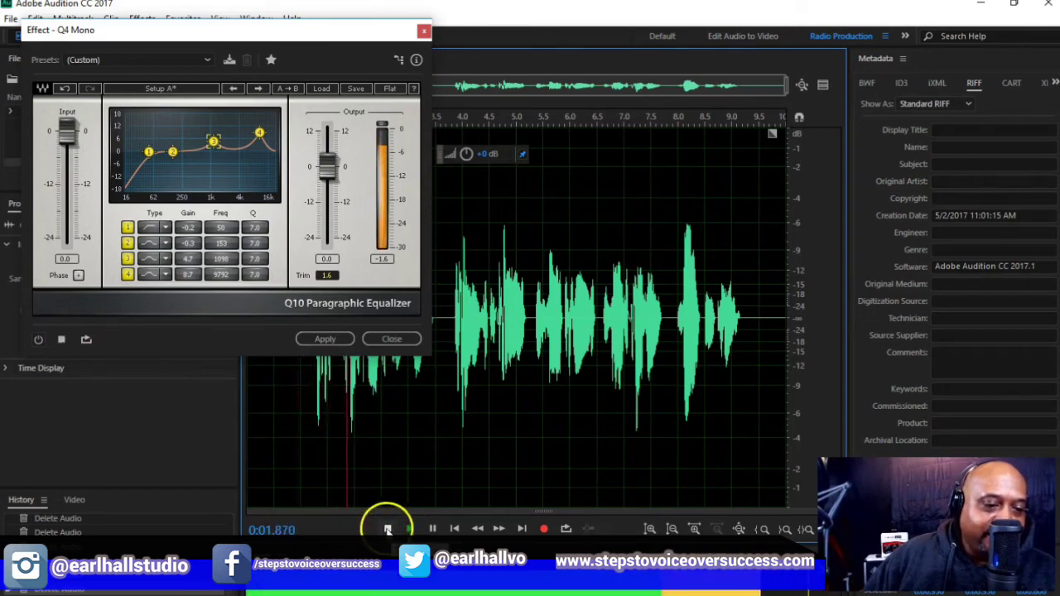
pyautogui.click(386, 528)
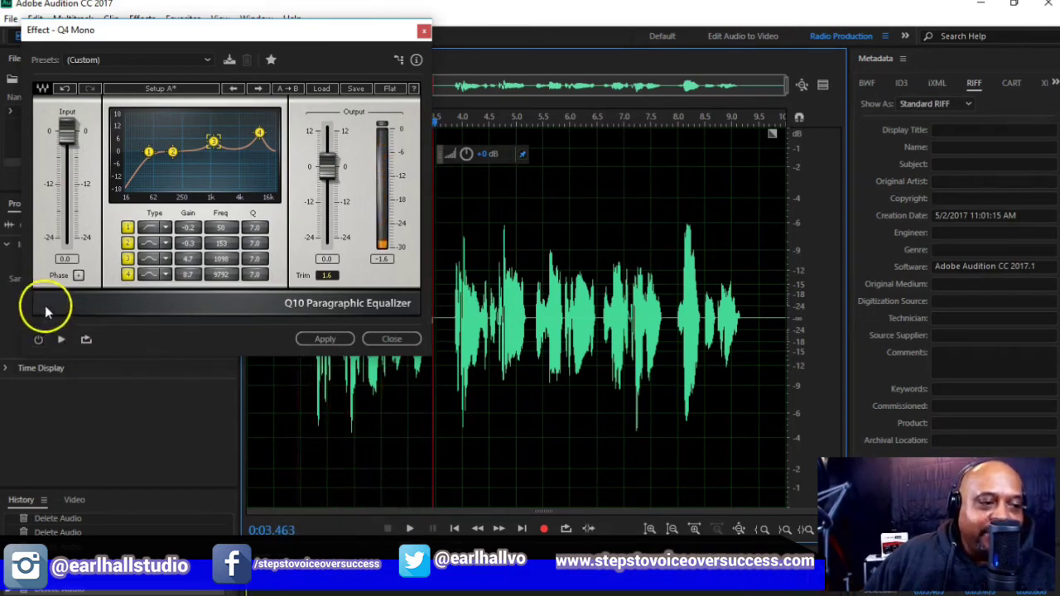
# Re-enable the equalizer and play the opening phrase from just before the first word.
pyautogui.click(38, 339)
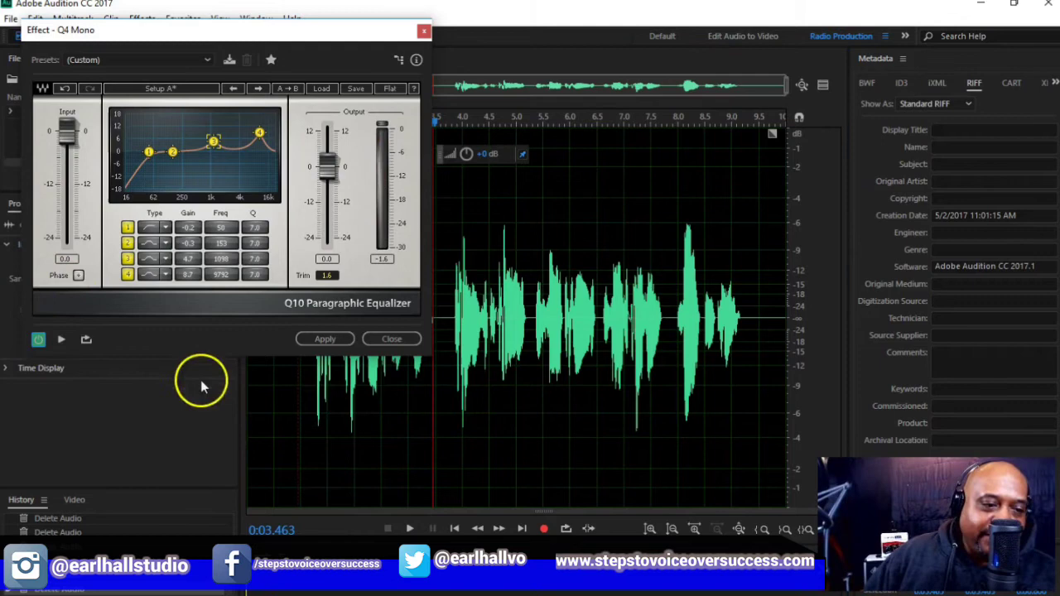
pyautogui.click(313, 395)
pyautogui.click(409, 528)
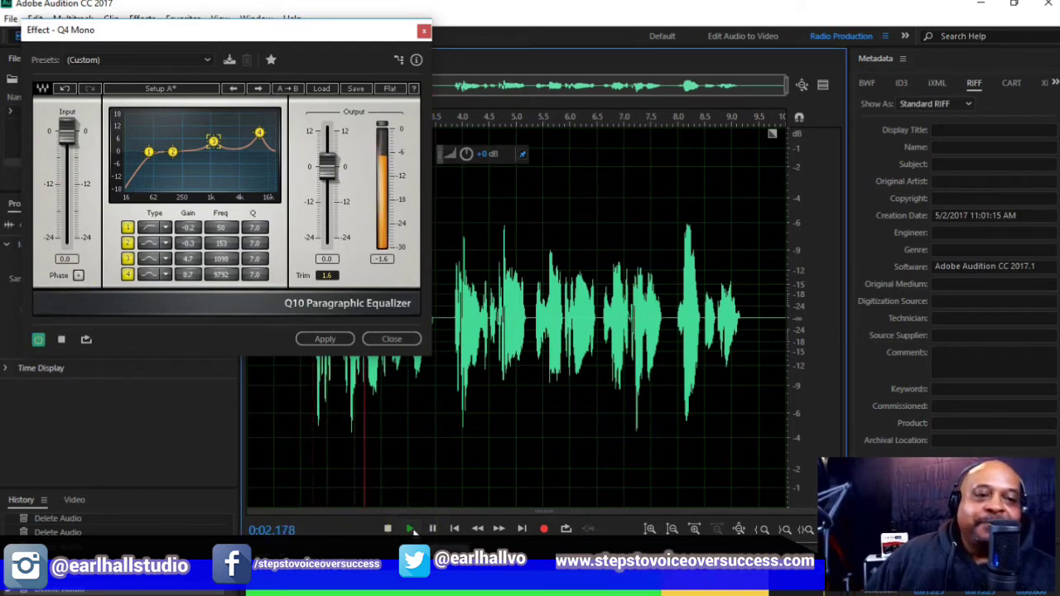
pyautogui.click(389, 528)
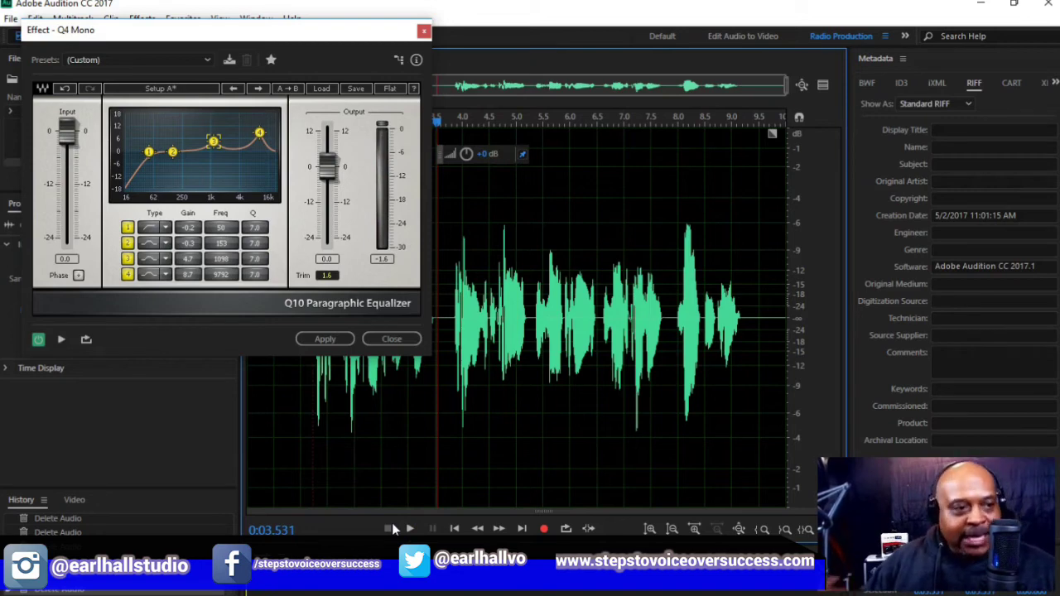
# Refine the curve: band 4 gain 5.7 at 9722 Hz, band 3 gain 3.7 at 1106 Hz, band 2 gain 0.7 at 232 Hz.
pyautogui.click(260, 133)
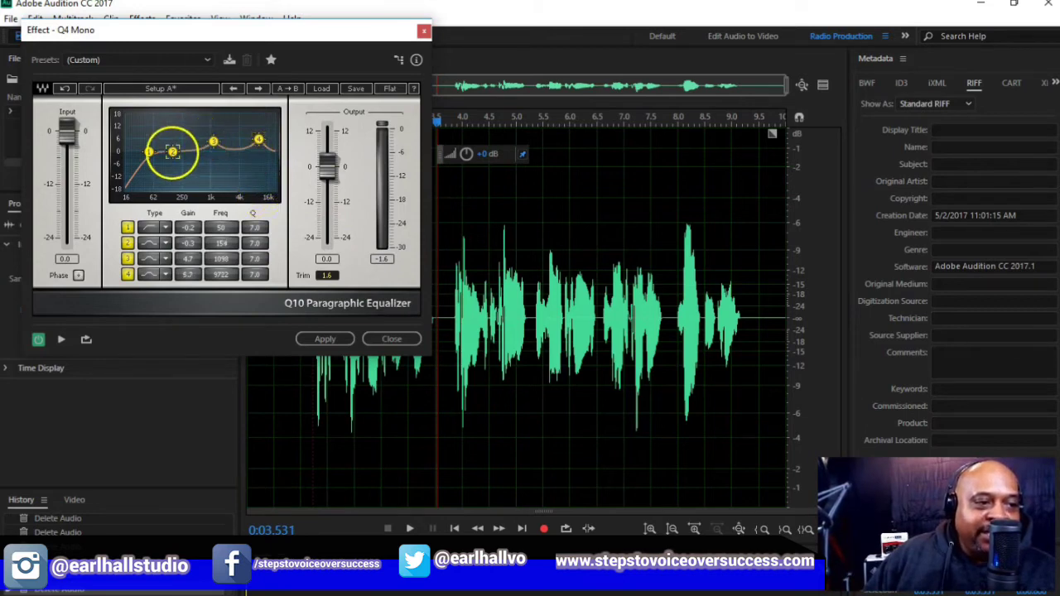
pyautogui.moveTo(173, 152); pyautogui.dragTo(196, 153)
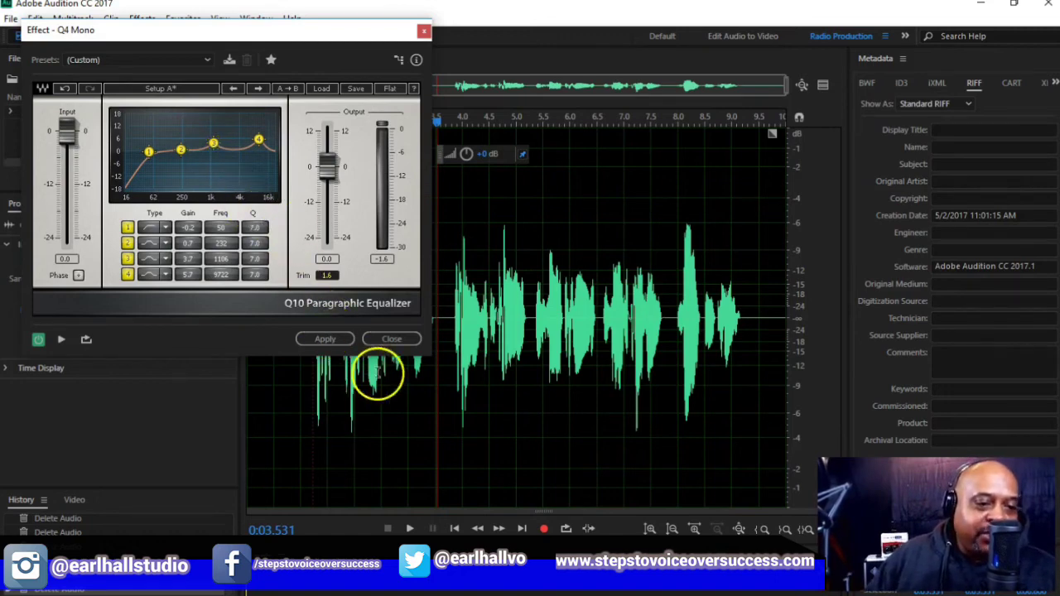
# Try applying the Q4 curve to the entire recording, and undo it.
pyautogui.tripleClick(474, 344)
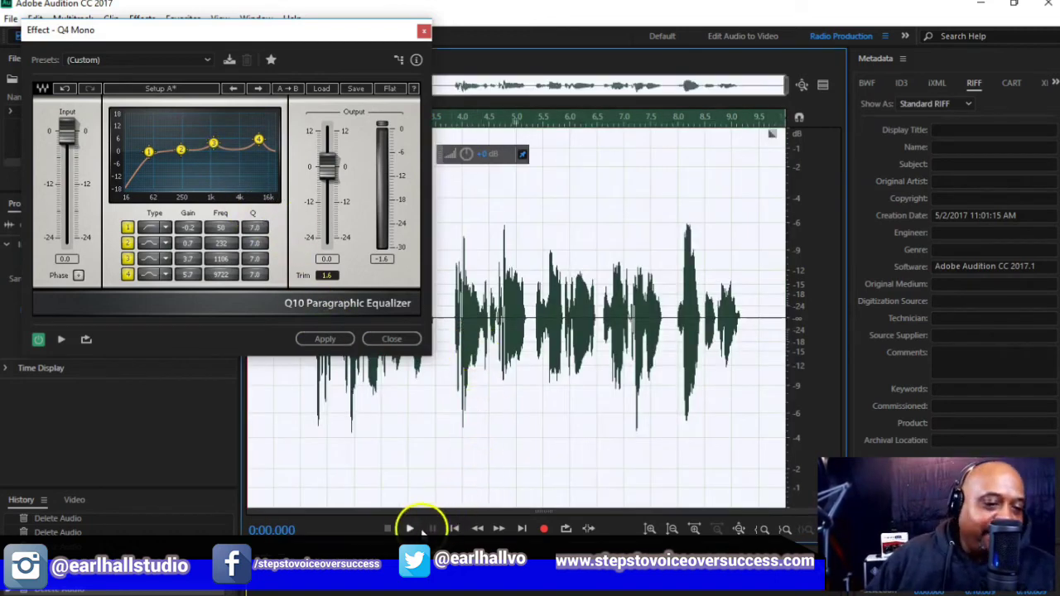
pyautogui.click(336, 341)
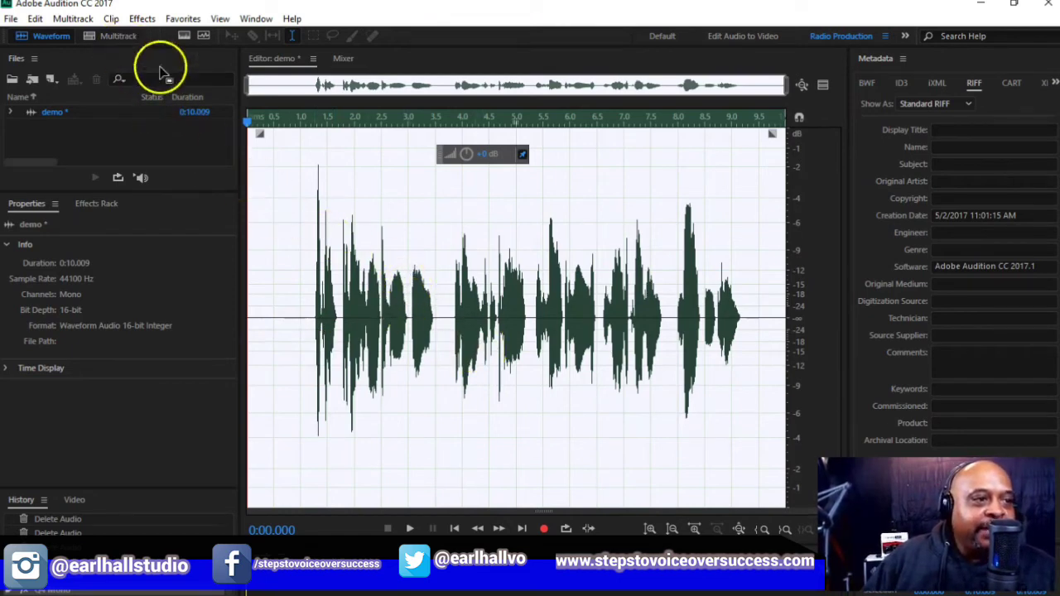
pyautogui.click(34, 19)
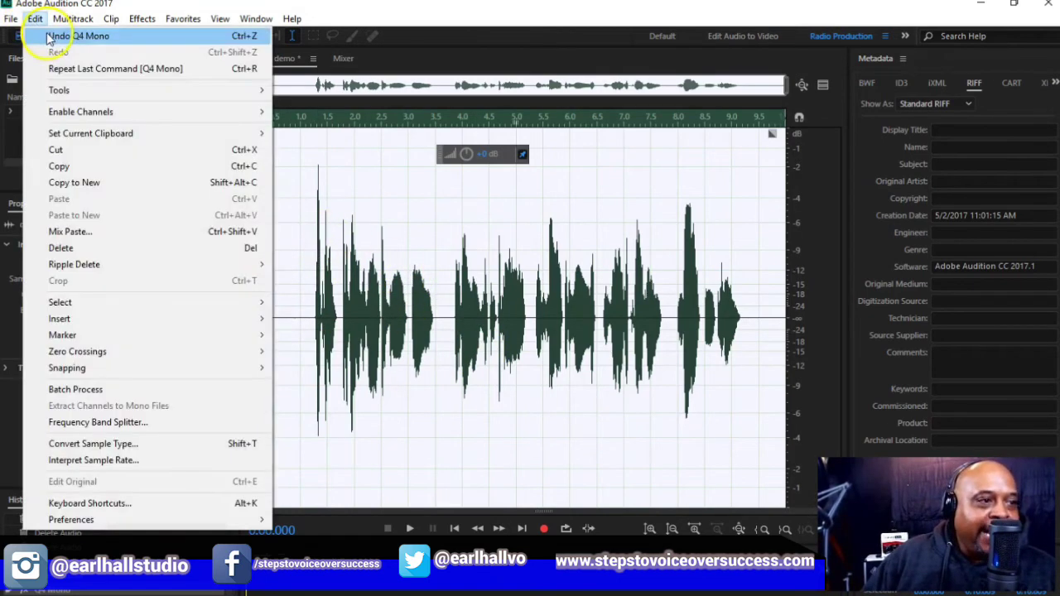
pyautogui.click(50, 34)
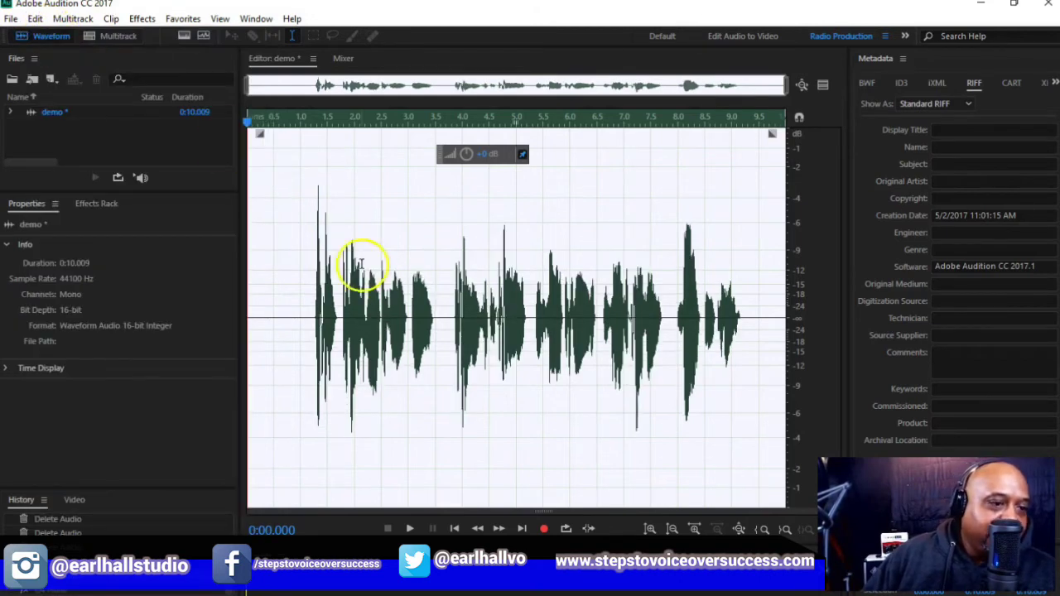
# Copy the whole recording and paste the duplicate near its end, at about 9.9 s.
pyautogui.click(305, 291)
pyautogui.rightClick(305, 291)
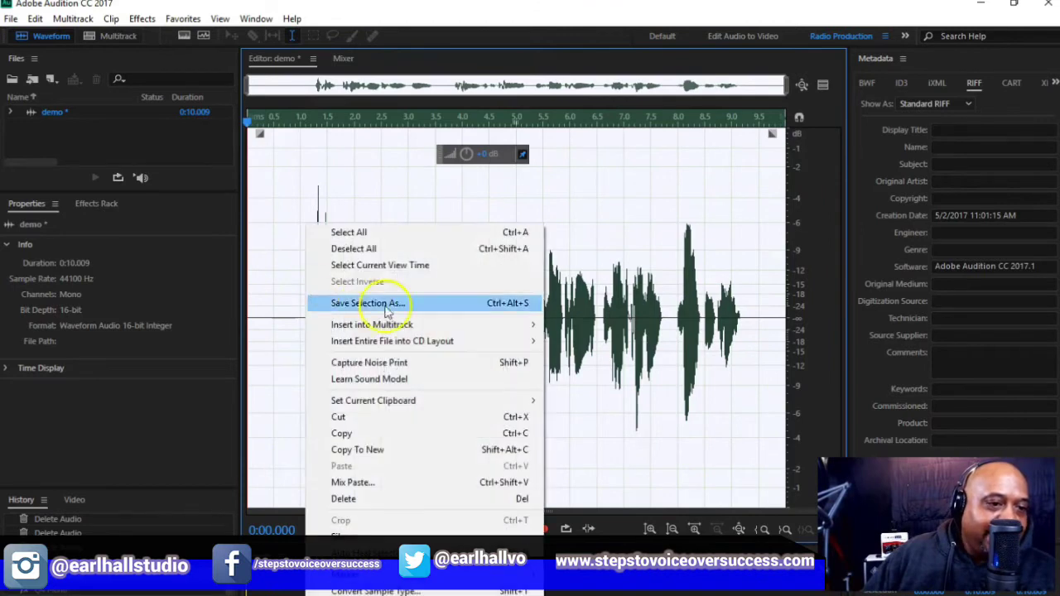
pyautogui.click(397, 433)
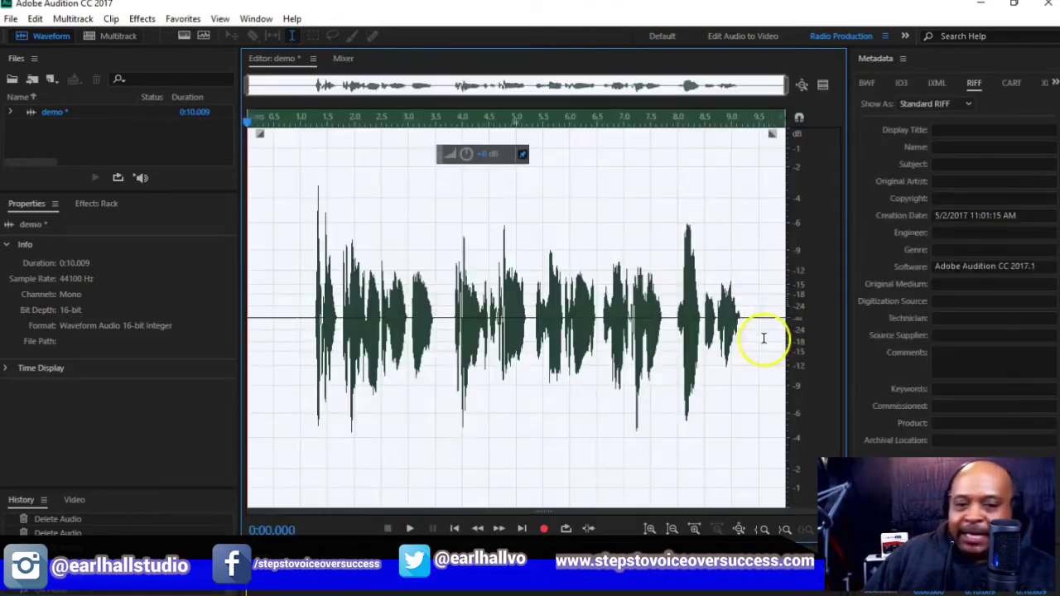
pyautogui.click(779, 329)
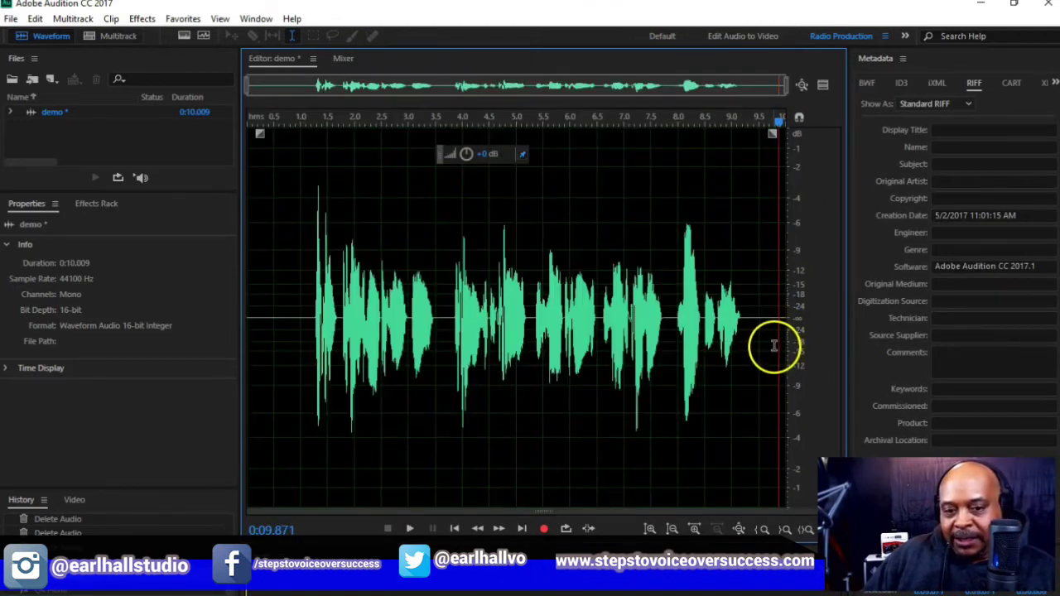
pyautogui.moveTo(774, 345); pyautogui.dragTo(847, 350)
pyautogui.click(780, 339)
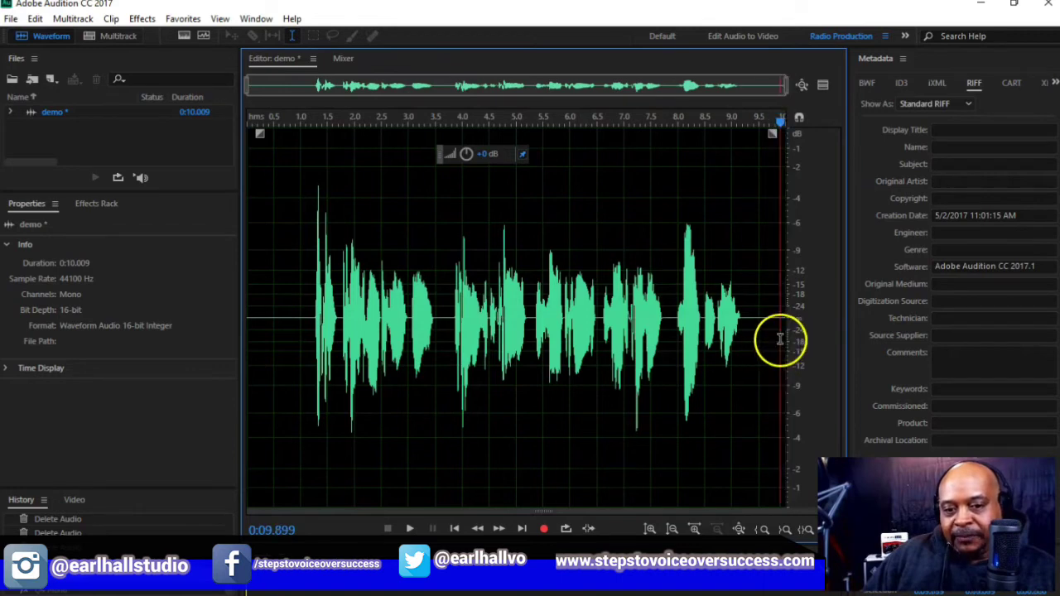
pyautogui.rightClick(779, 339)
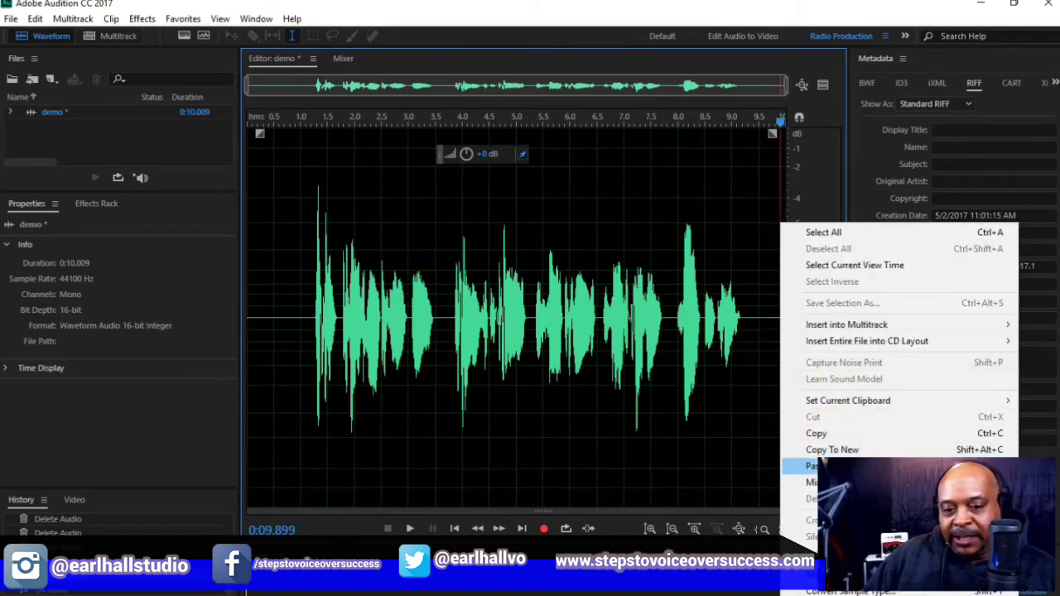
pyautogui.click(812, 466)
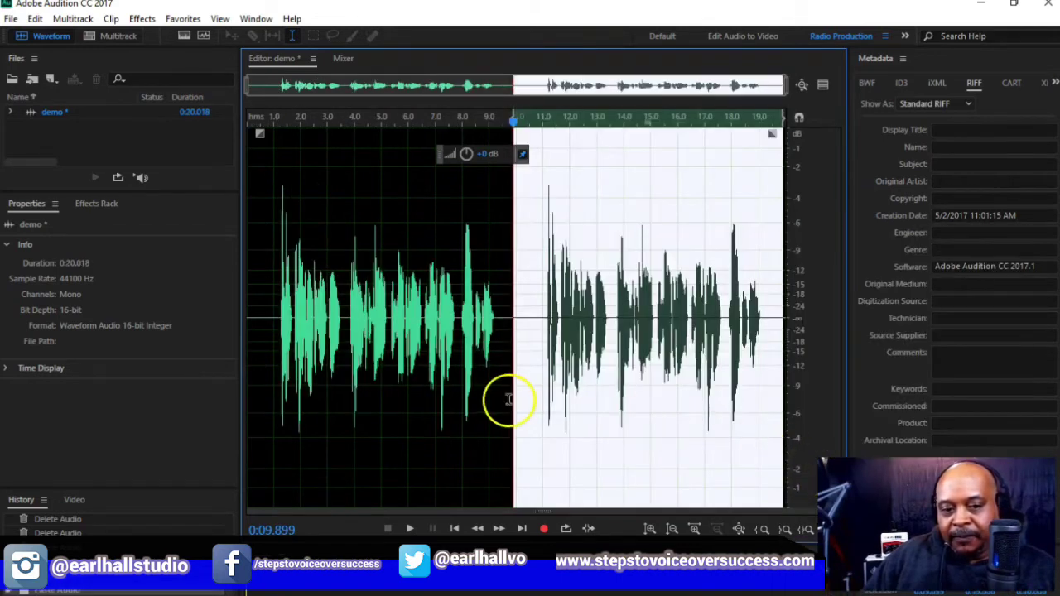
# Select the pasted copy from about 10.7 s and apply the Waves Q4 Mono equalizer with the custom curve.
pyautogui.click(623, 365)
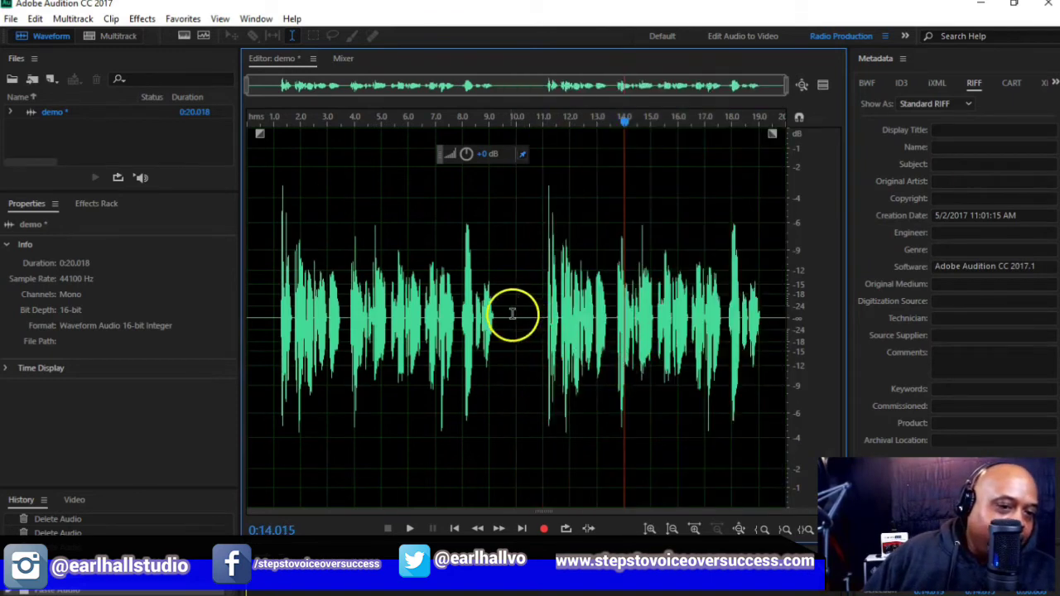
pyautogui.moveTo(536, 313); pyautogui.dragTo(771, 336)
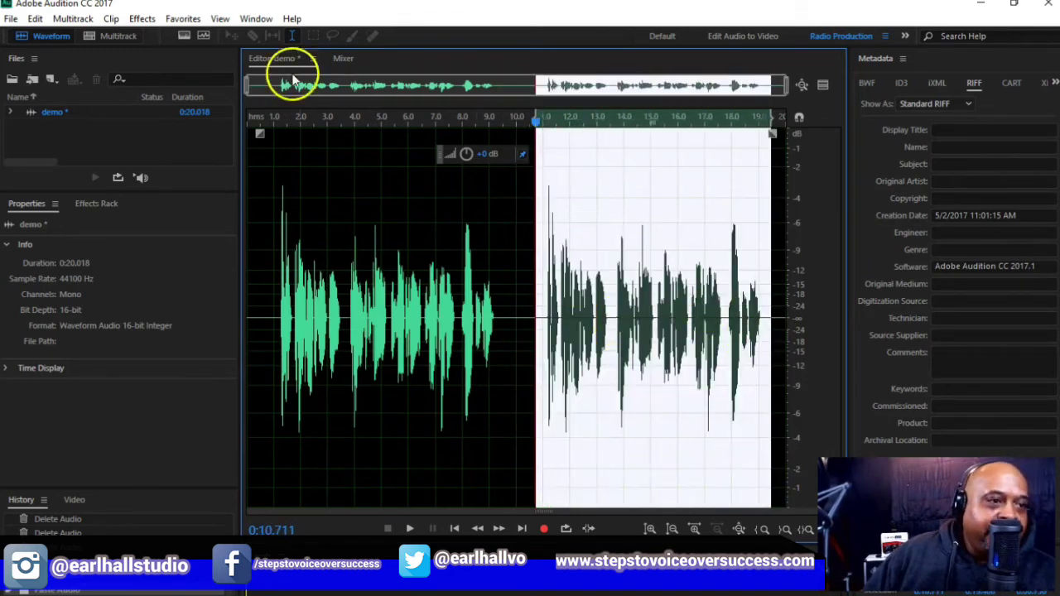
pyautogui.click(142, 19)
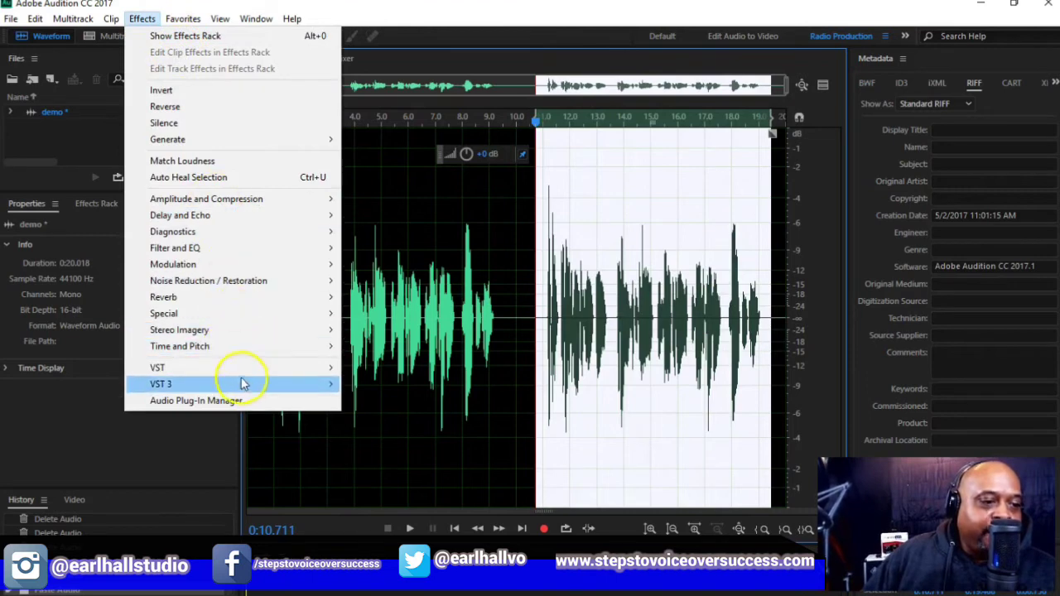
pyautogui.moveTo(256, 381)
pyautogui.moveTo(400, 452)
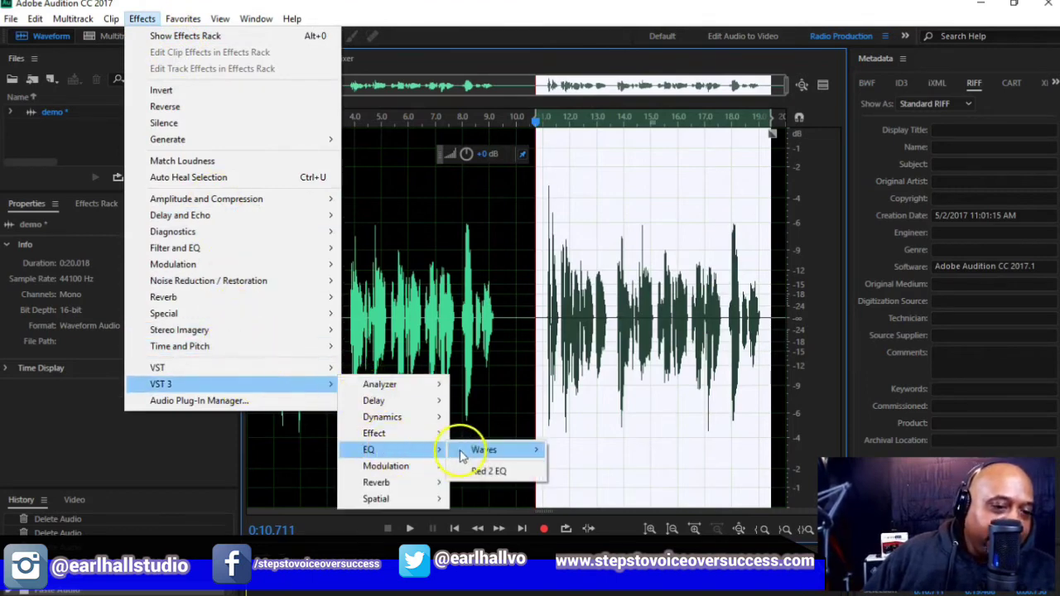
pyautogui.moveTo(485, 450)
pyautogui.click(608, 275)
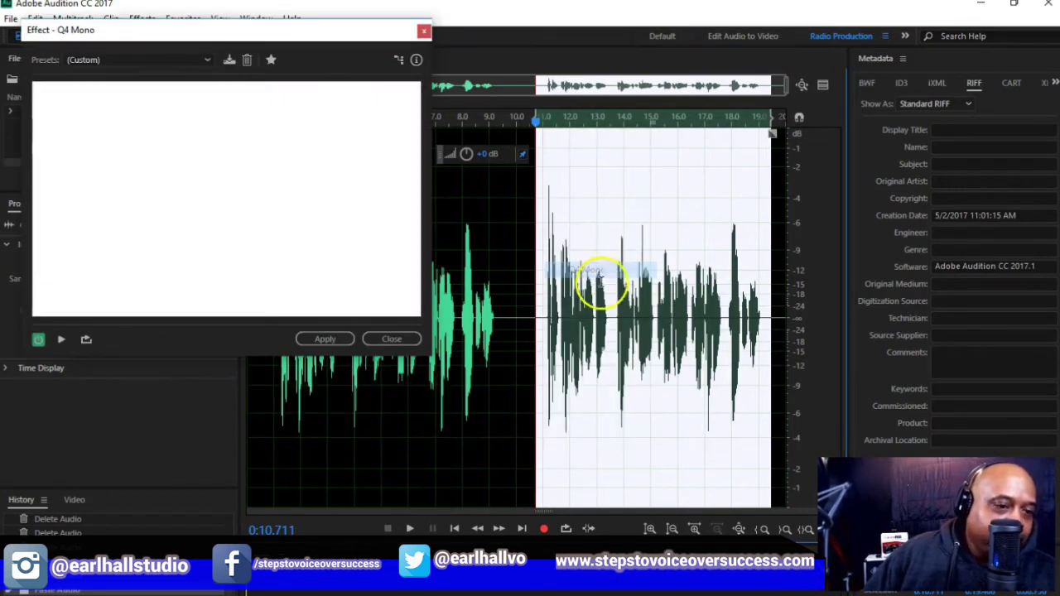
pyautogui.click(329, 337)
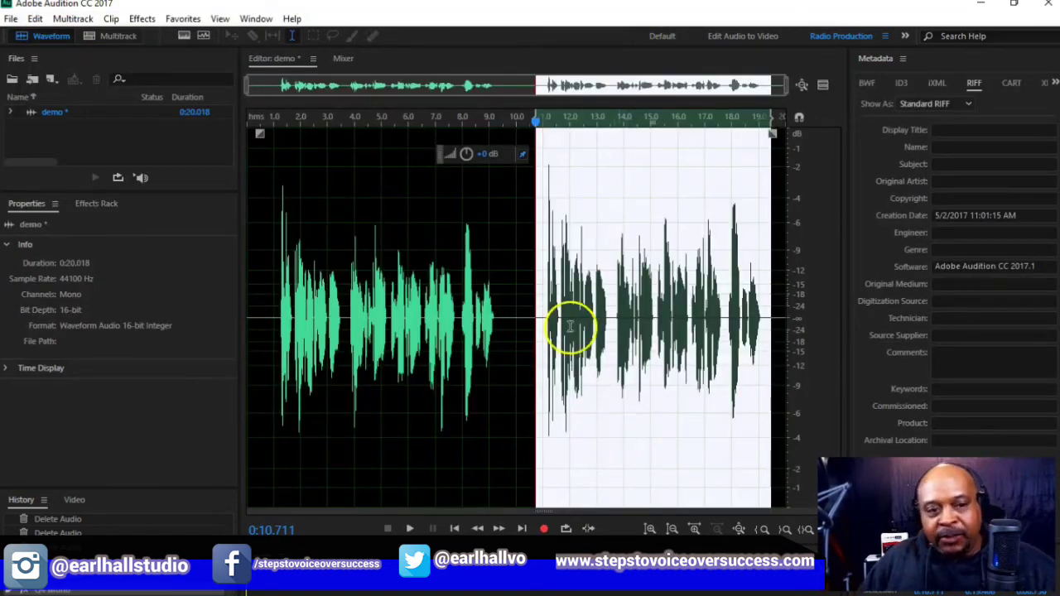
# Highlight the original take to compare it with the equalized copy, and clear the selection.
pyautogui.click(526, 286)
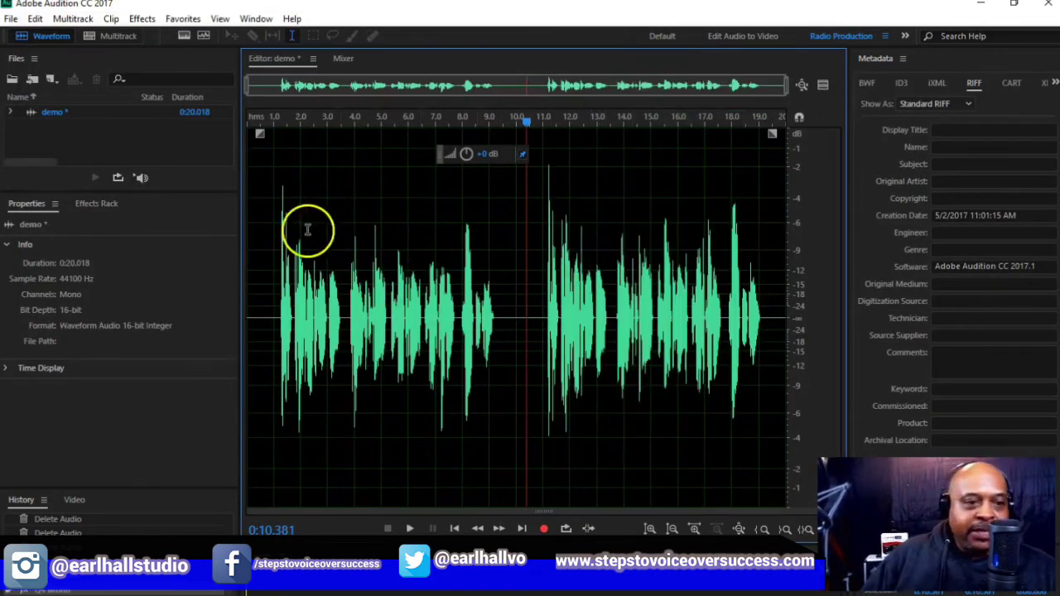
pyautogui.moveTo(508, 267); pyautogui.dragTo(265, 281)
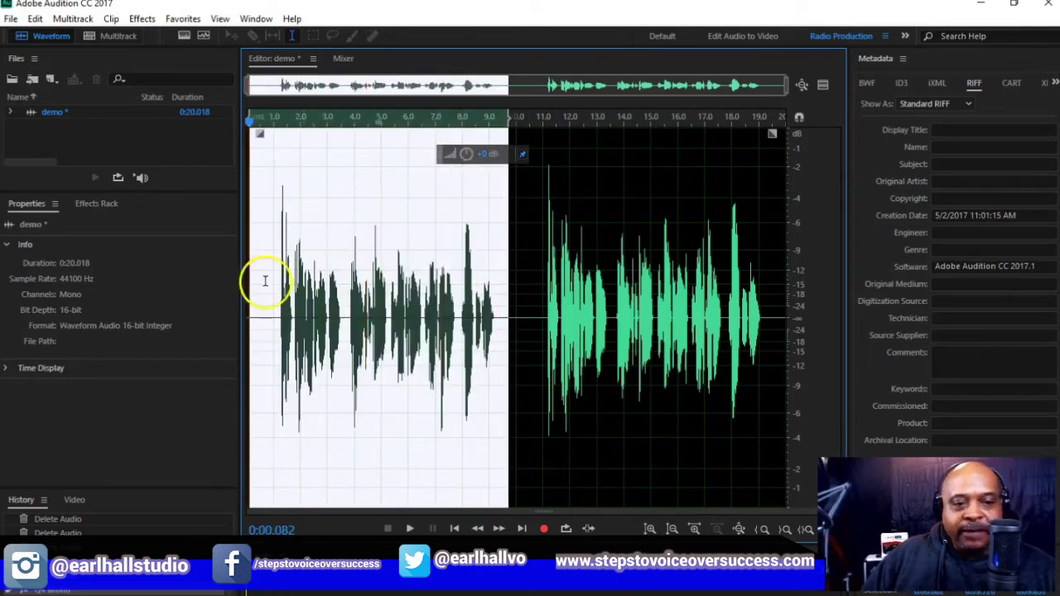
pyautogui.click(602, 356)
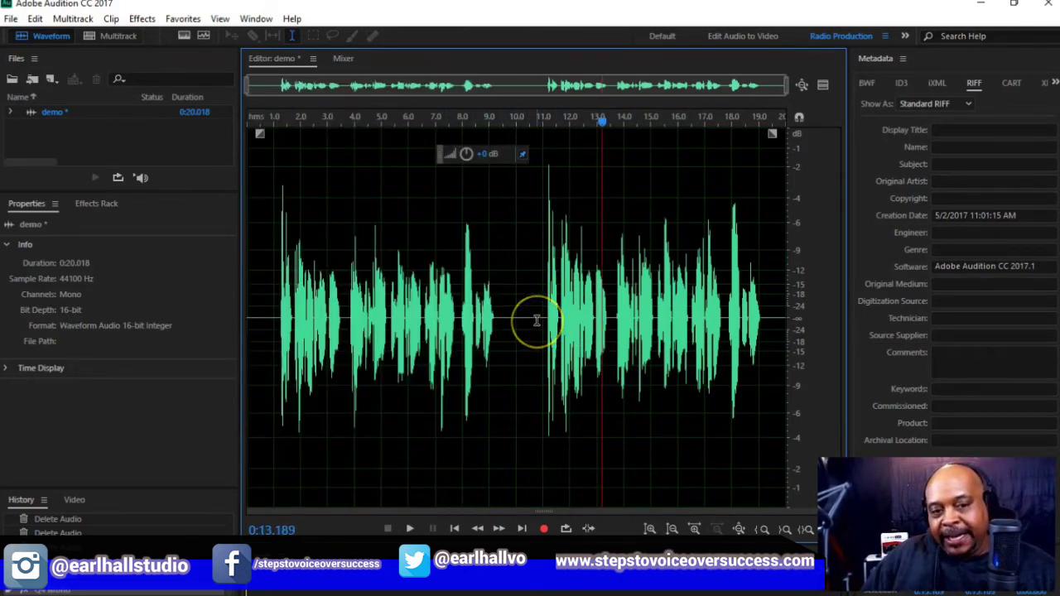
# Select the equalized copy from about 10.99 s and normalize it to -3 dB.
pyautogui.moveTo(542, 319); pyautogui.dragTo(764, 327)
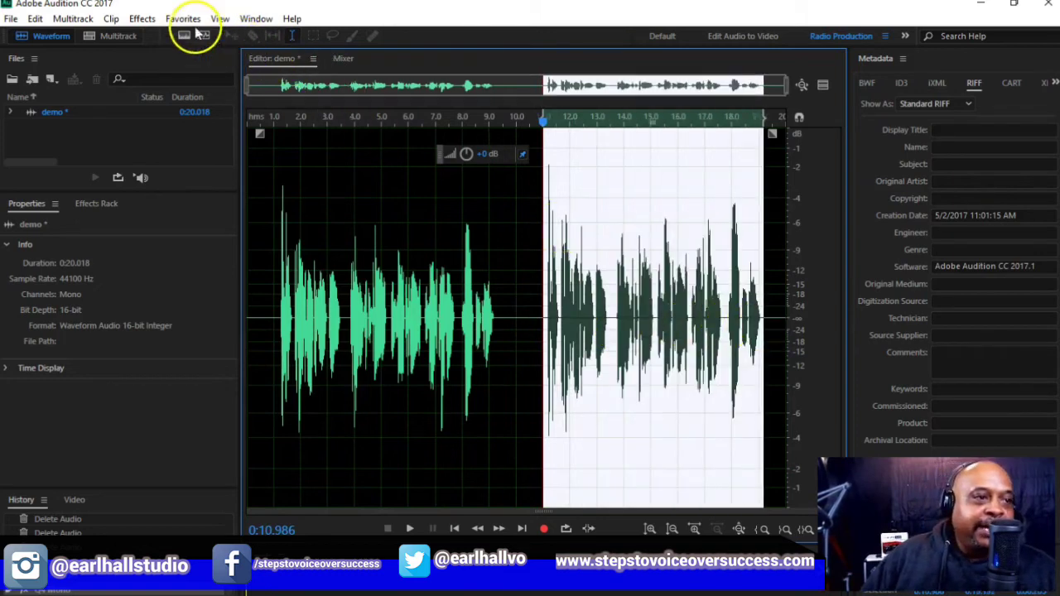
pyautogui.click(140, 20)
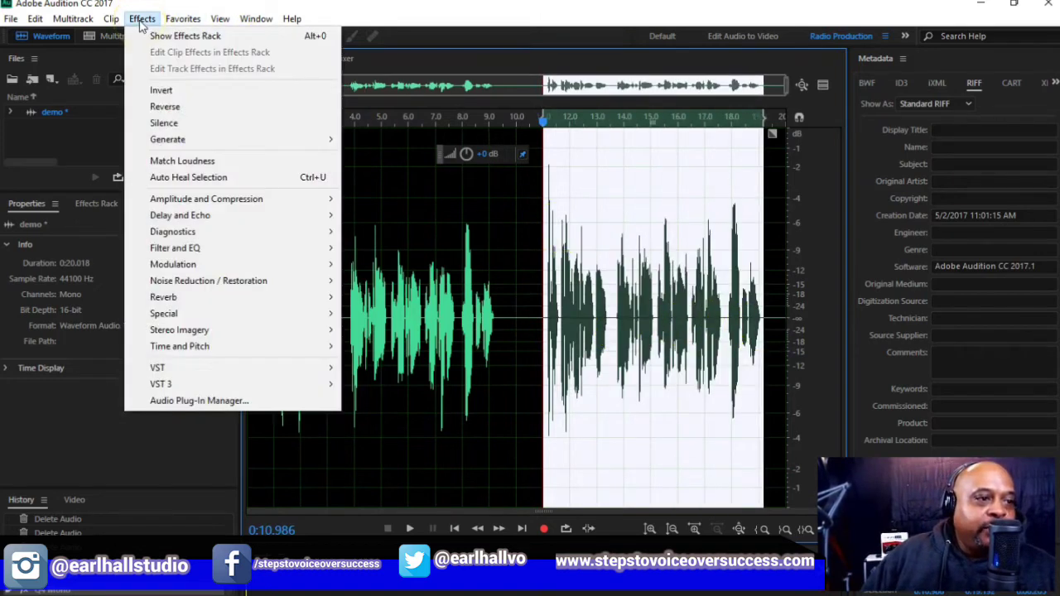
pyautogui.moveTo(182, 19)
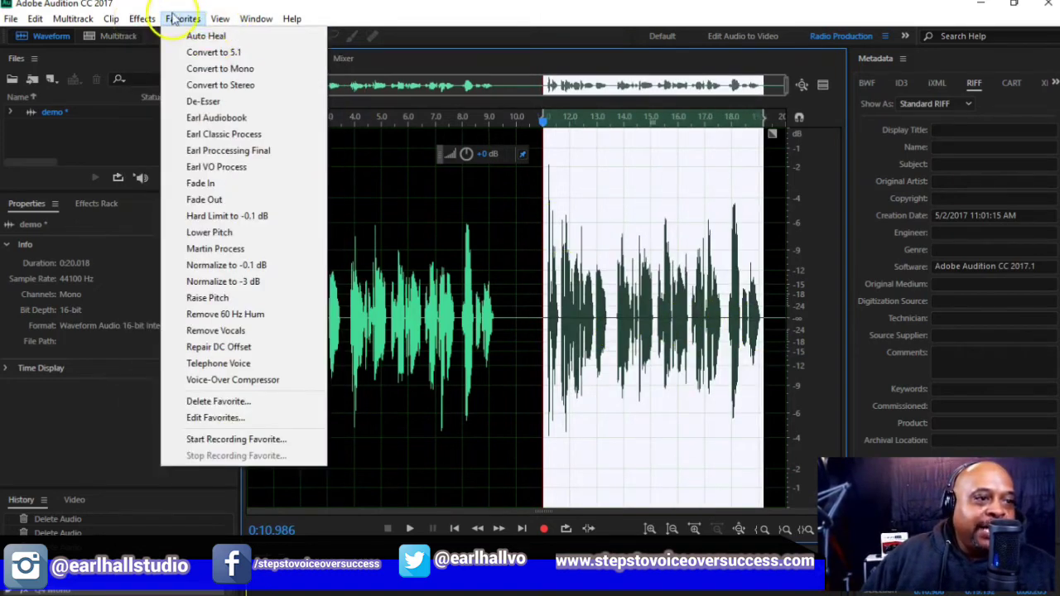
pyautogui.click(255, 281)
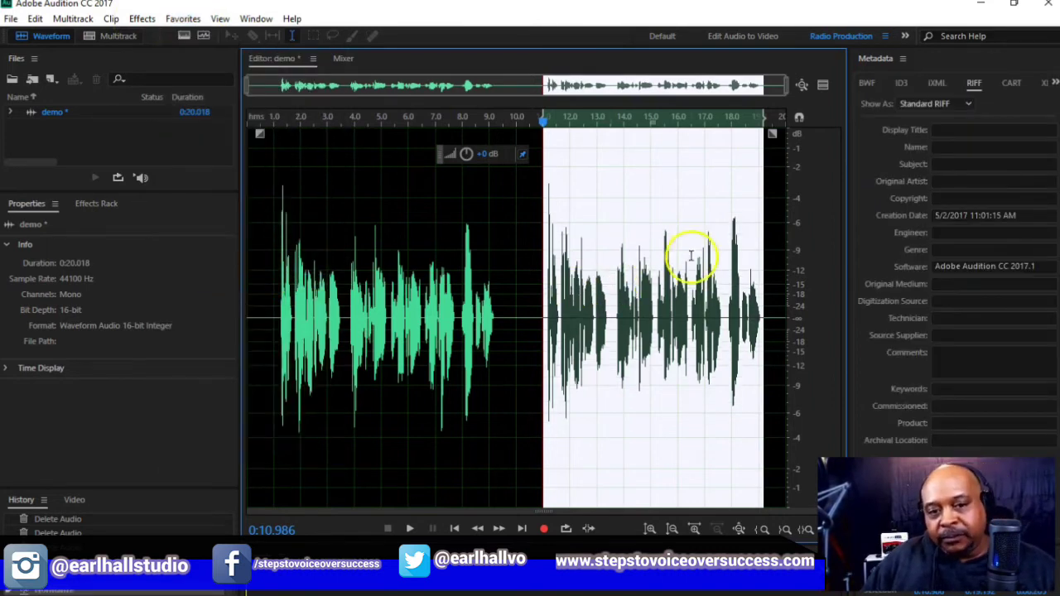
# Apply the Waves L1 limiter Mono to the selected equalized copy.
pyautogui.click(143, 19)
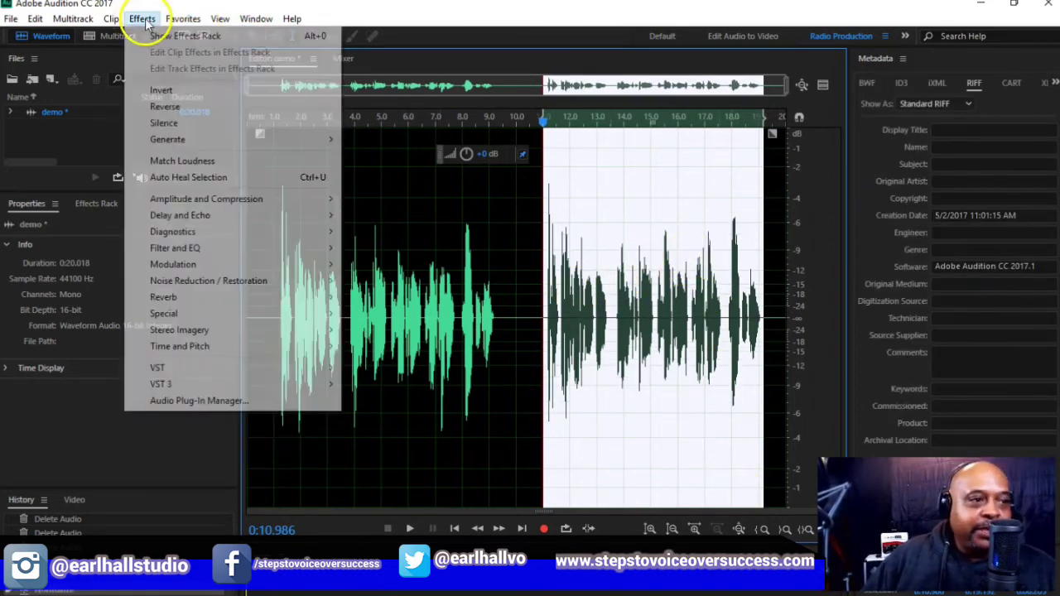
pyautogui.moveTo(330, 389)
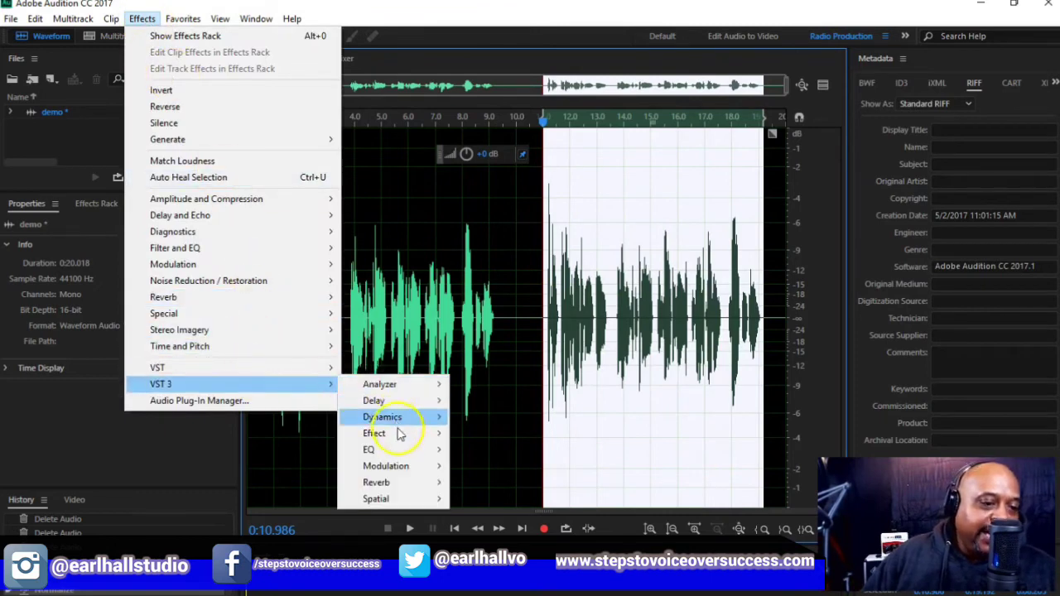
pyautogui.moveTo(416, 424)
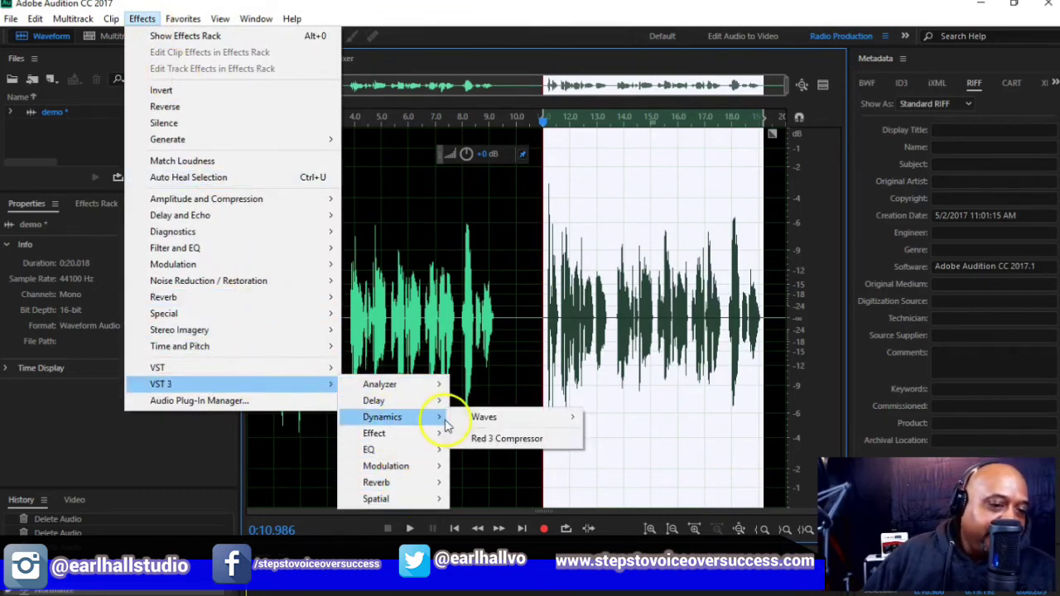
pyautogui.moveTo(542, 417)
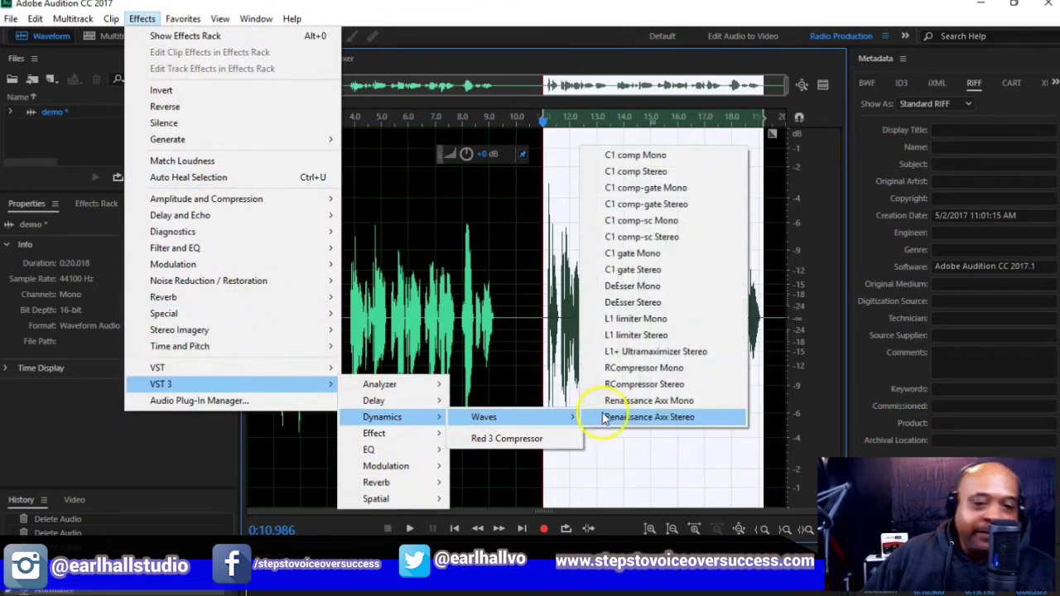
pyautogui.click(656, 335)
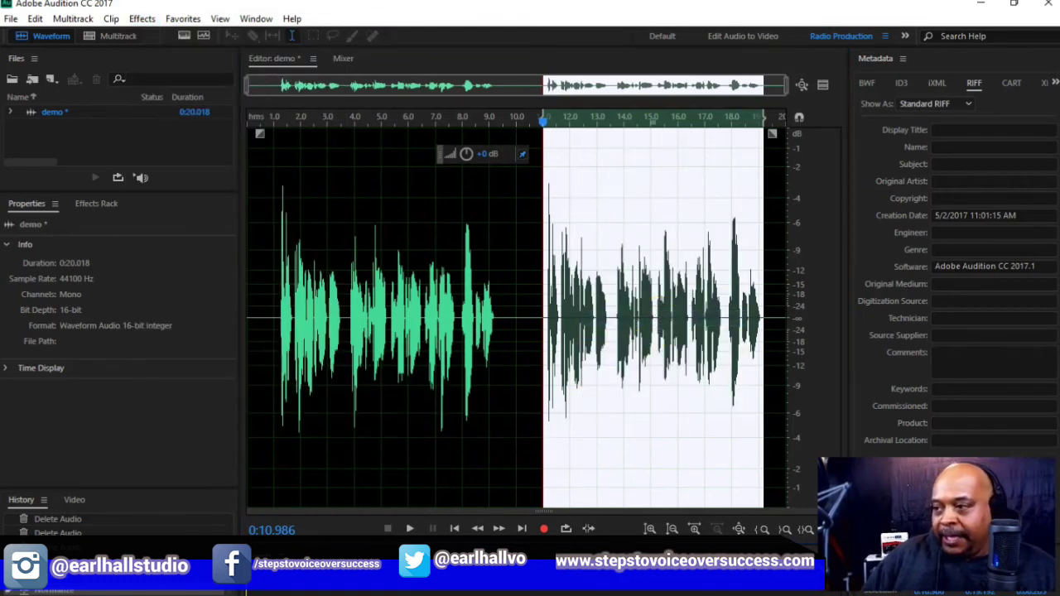
pyautogui.moveTo(220, 156); pyautogui.dragTo(314, 145)
pyautogui.click(340, 469)
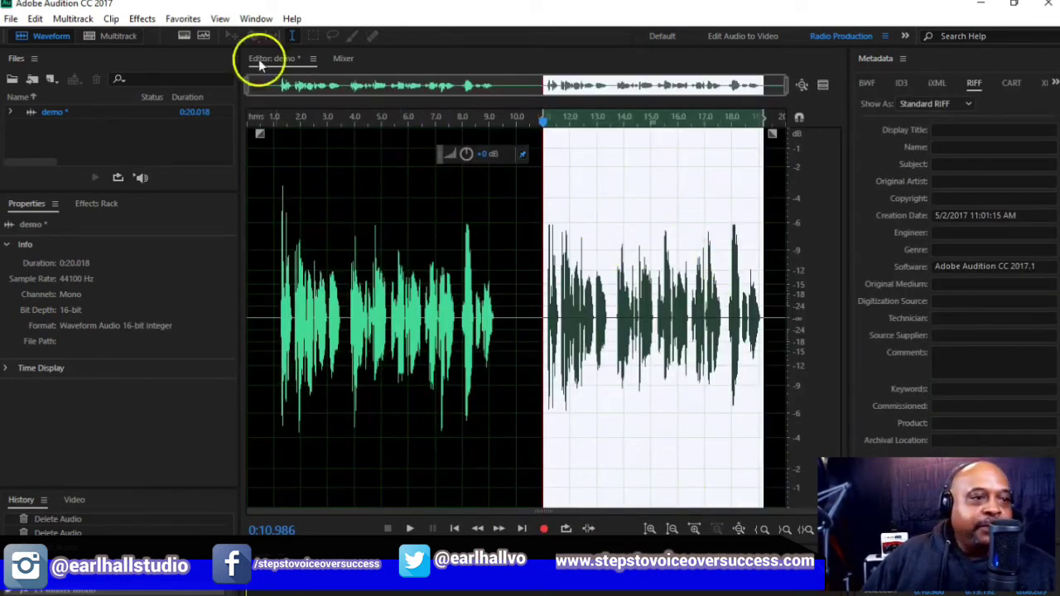
# Normalize the limited copy to -3 dB and clear the selection.
pyautogui.click(182, 18)
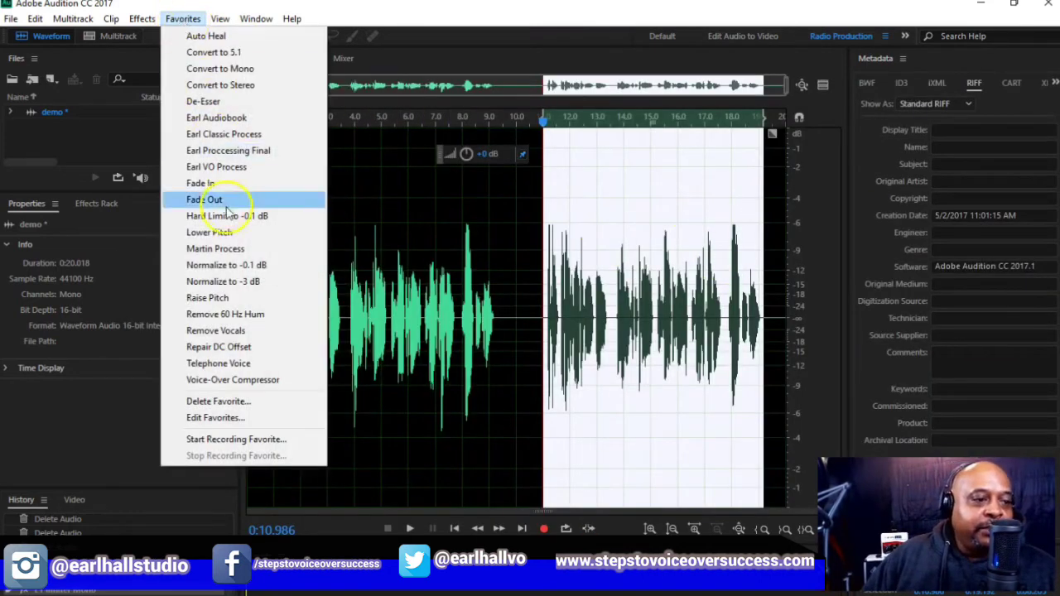
pyautogui.click(223, 281)
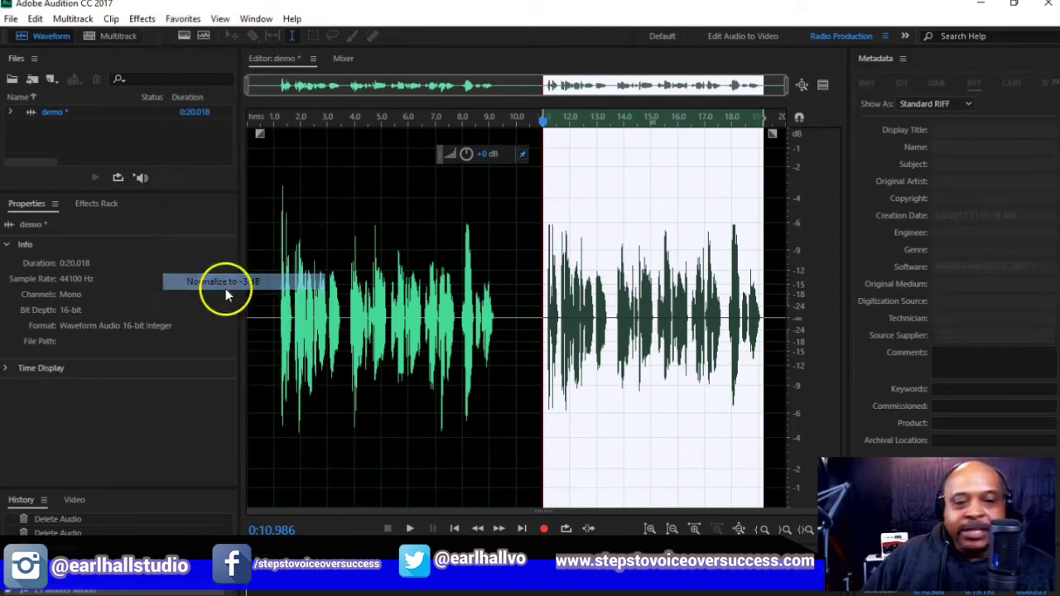
pyautogui.click(651, 276)
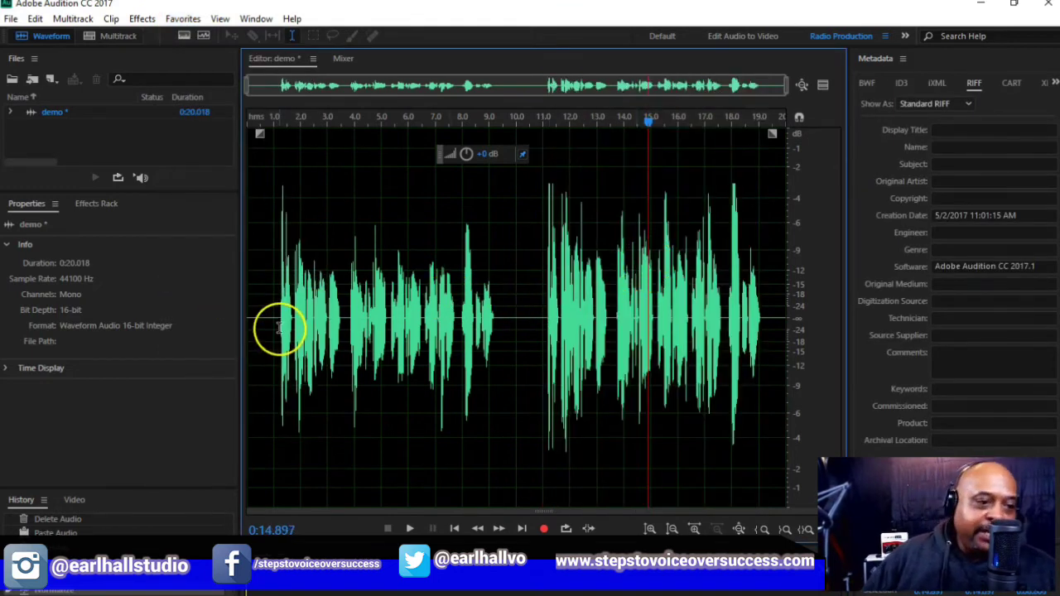
# Delete about 1.2 s of the silent gap between the original take and the processed copy, starting at about 9.56 s.
pyautogui.click(279, 329)
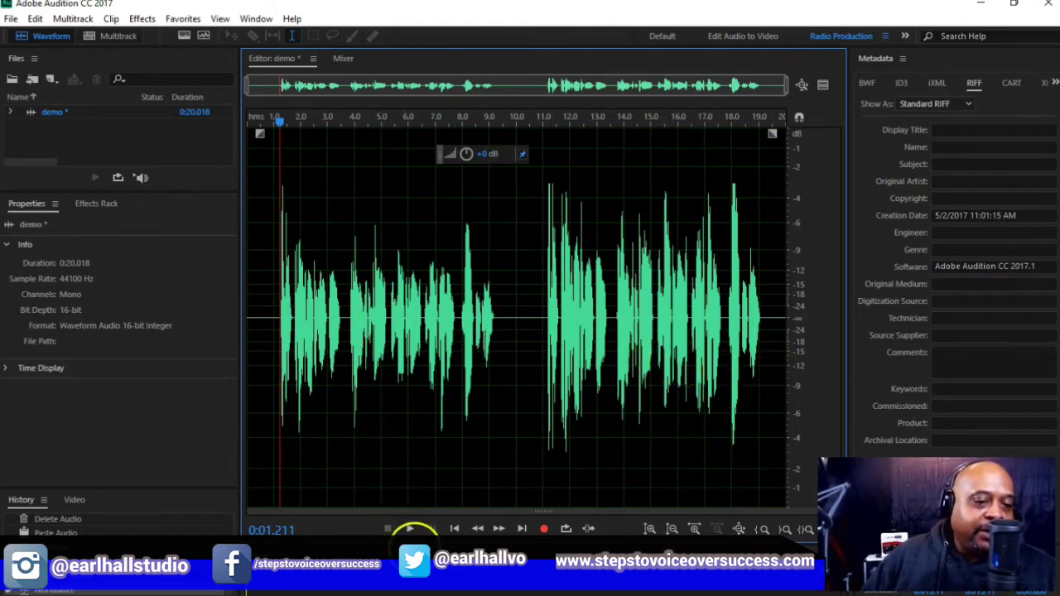
pyautogui.moveTo(538, 379); pyautogui.dragTo(505, 372)
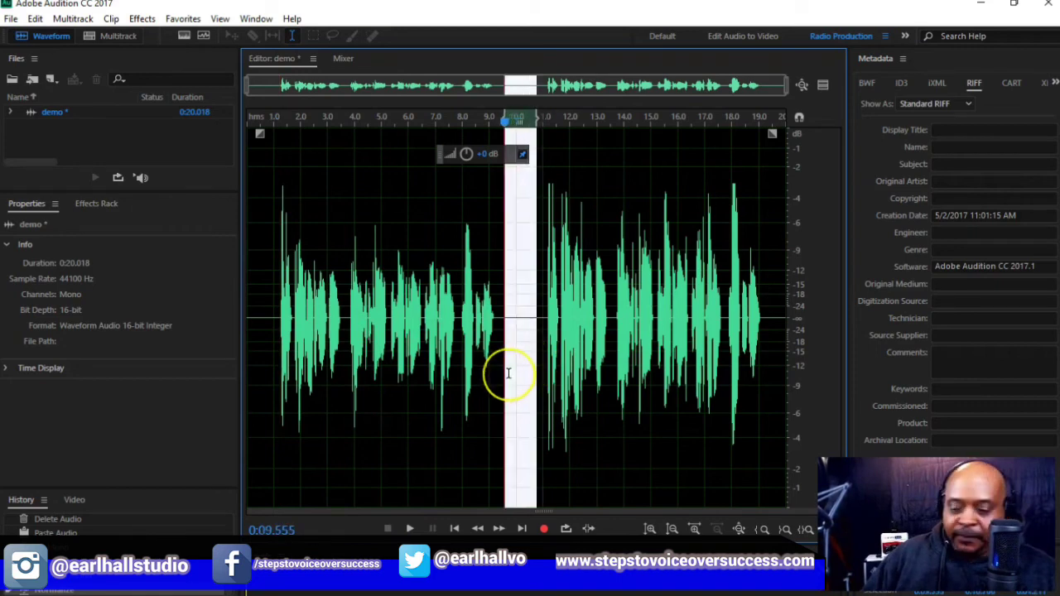
pyautogui.press('Delete')
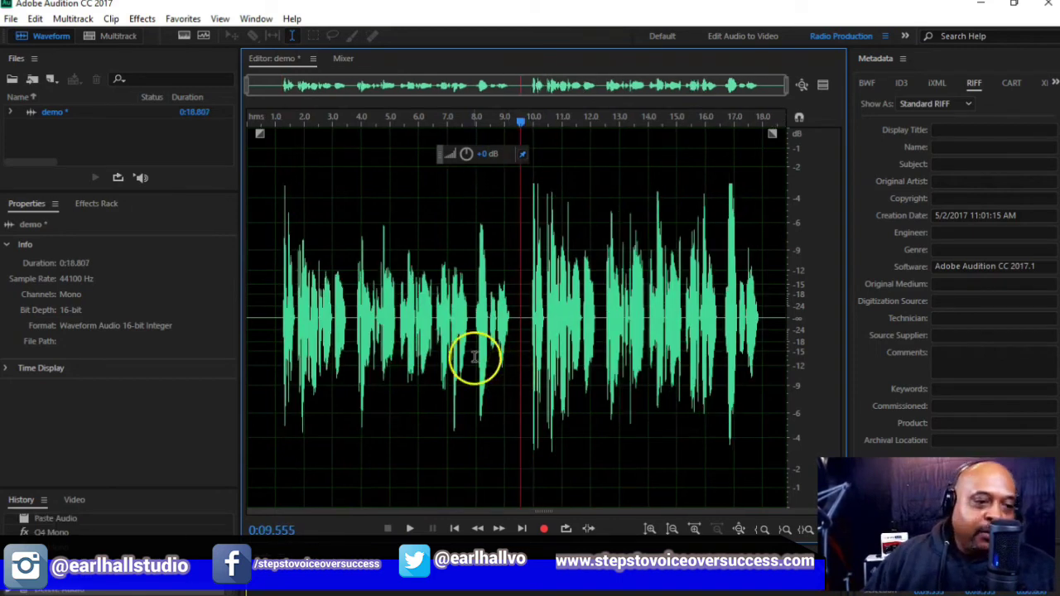
# Play the recording from about 1.09 s to compare the original take with the limited and normalized copy.
pyautogui.click(278, 328)
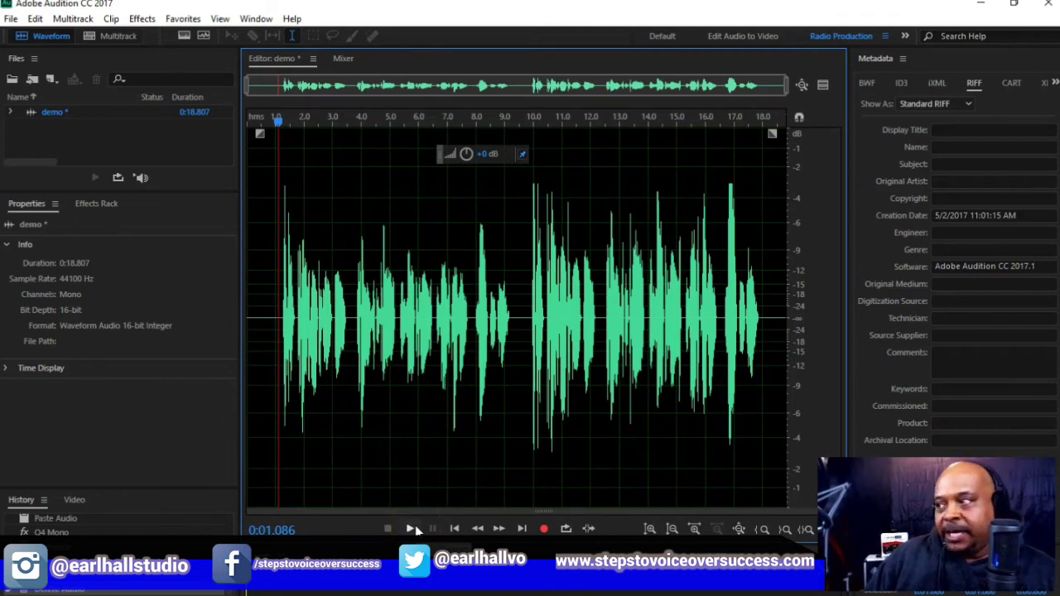
pyautogui.click(414, 529)
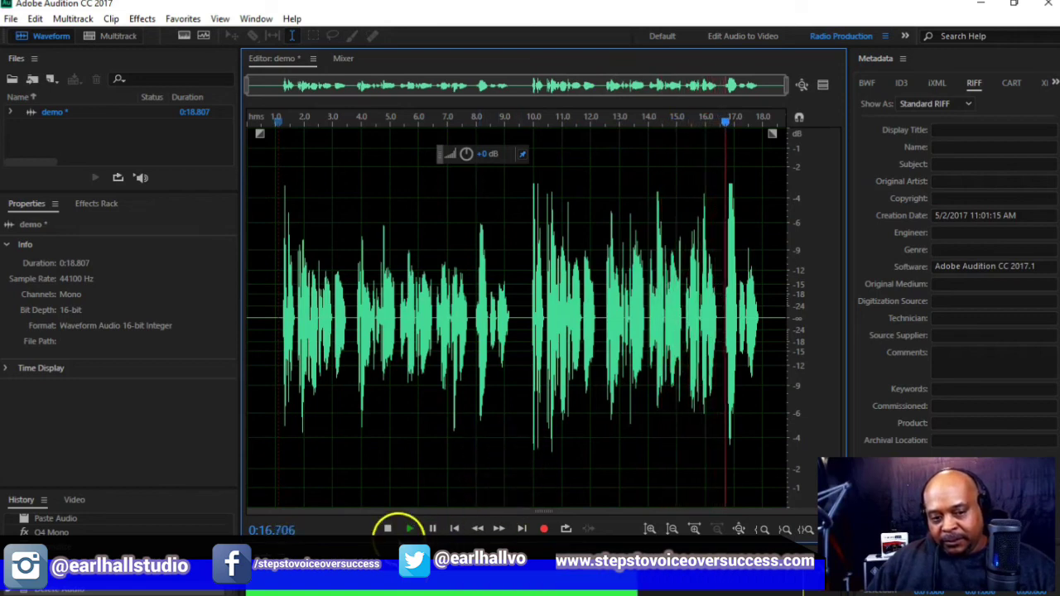
pyautogui.click(402, 528)
# Highlight the processed copy from about 9.75 s, clear the selection, and play from about 13.7 s to the end.
pyautogui.click(562, 372)
pyautogui.moveTo(525, 330); pyautogui.dragTo(763, 356)
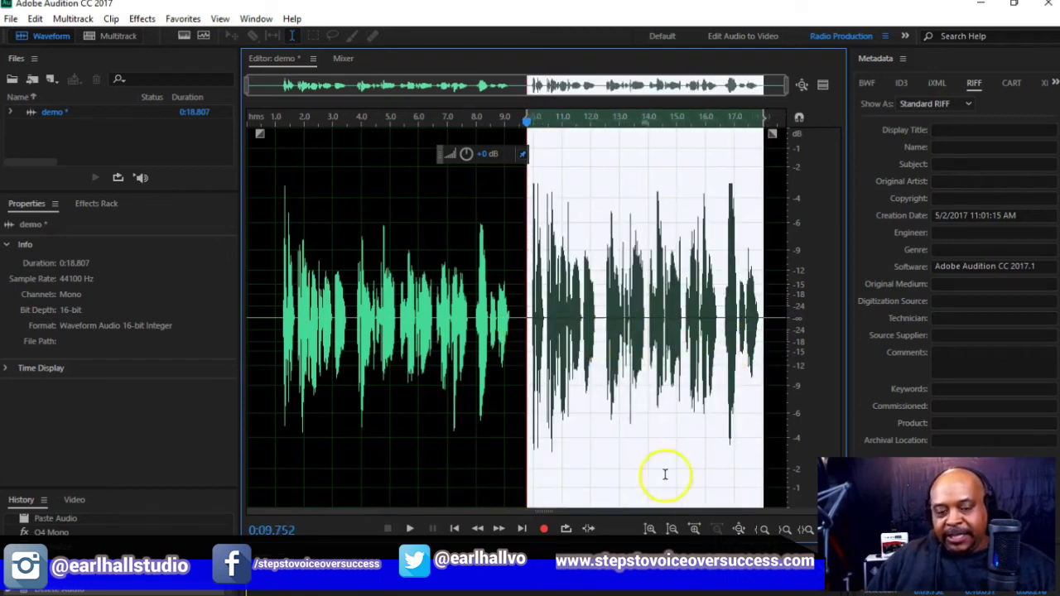
pyautogui.click(639, 439)
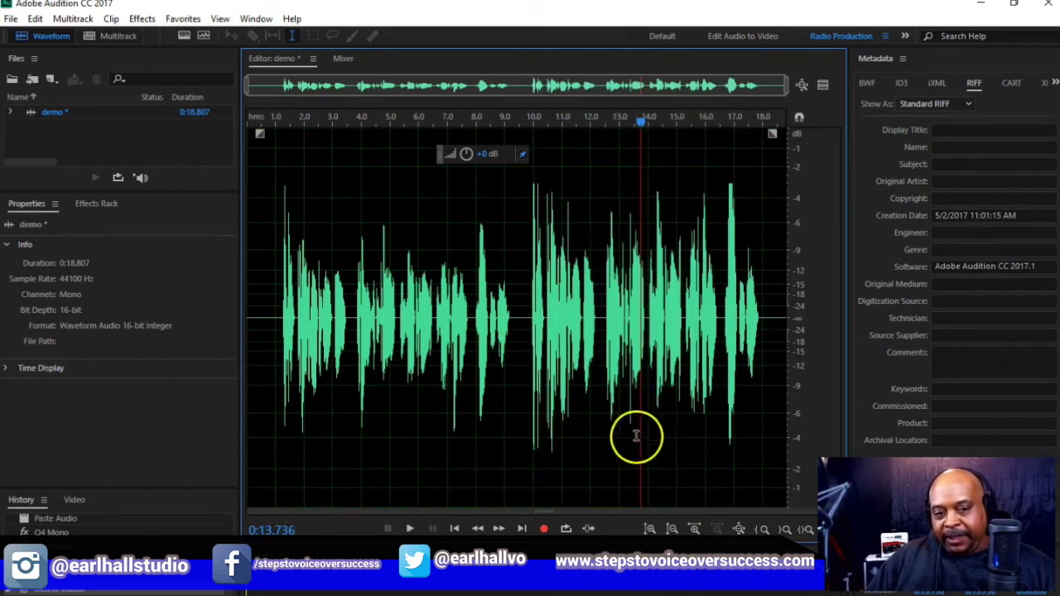
pyautogui.click(410, 530)
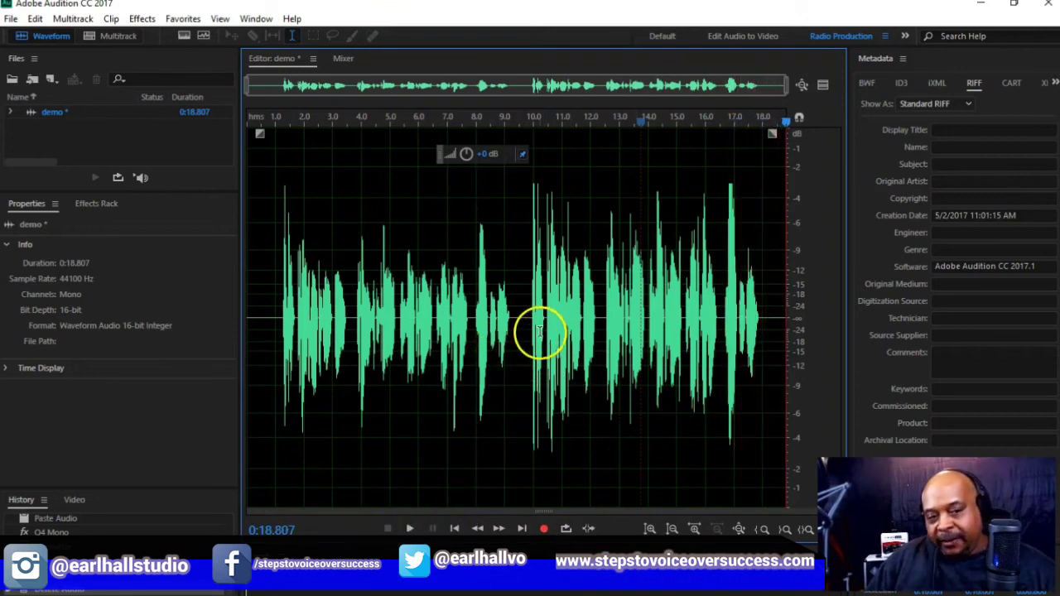
# Select the processed copy from about 9.68 s, apply the Waves L1 limiter Mono again, and clear the selection.
pyautogui.moveTo(526, 331); pyautogui.dragTo(762, 331)
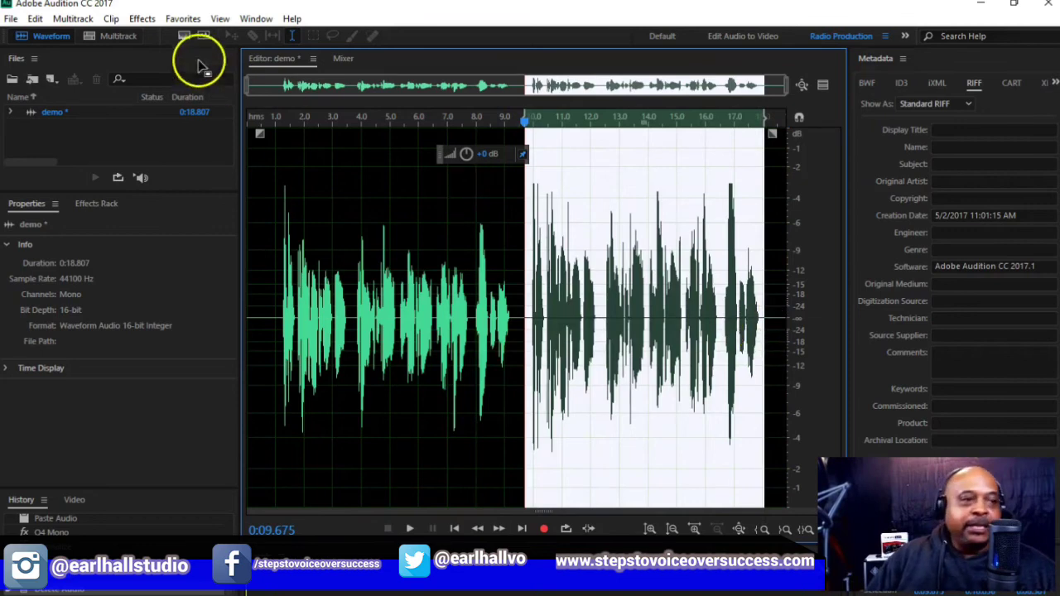
pyautogui.click(183, 18)
pyautogui.moveTo(141, 19)
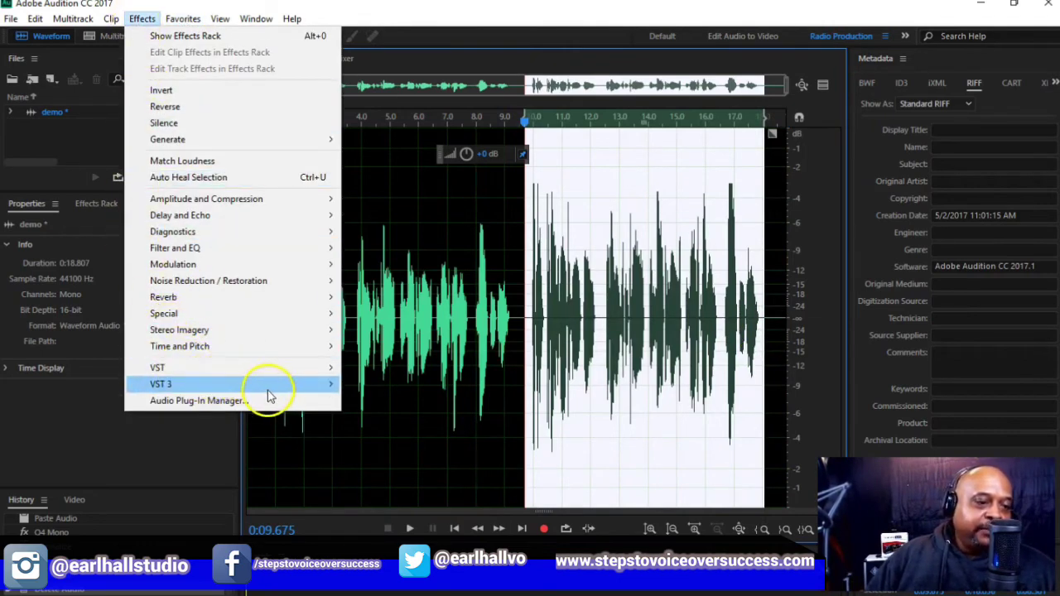
pyautogui.moveTo(263, 385)
pyautogui.moveTo(431, 417)
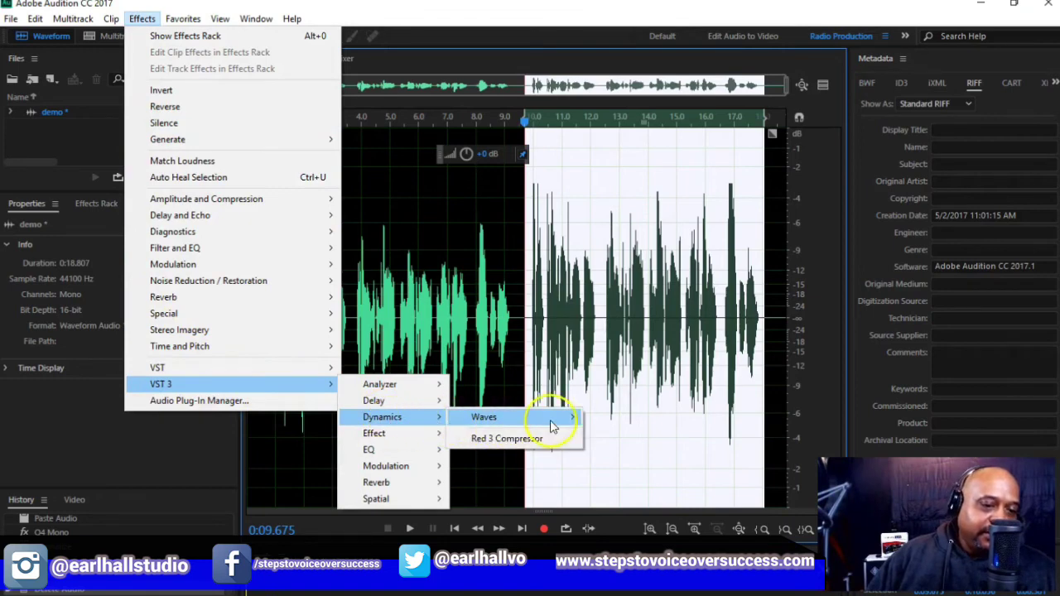
pyautogui.moveTo(521, 417)
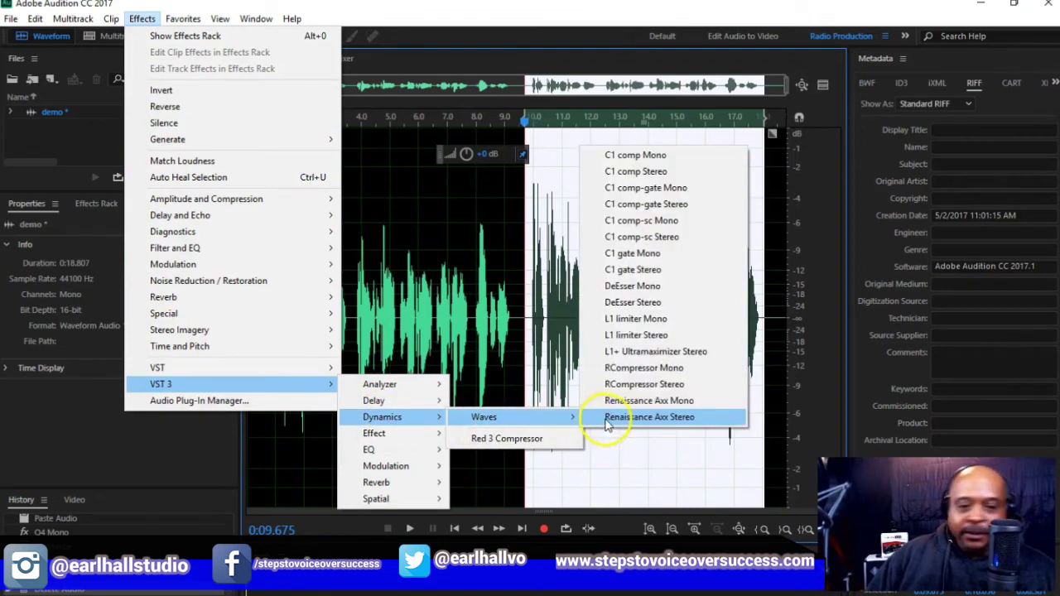
pyautogui.click(655, 319)
pyautogui.click(323, 466)
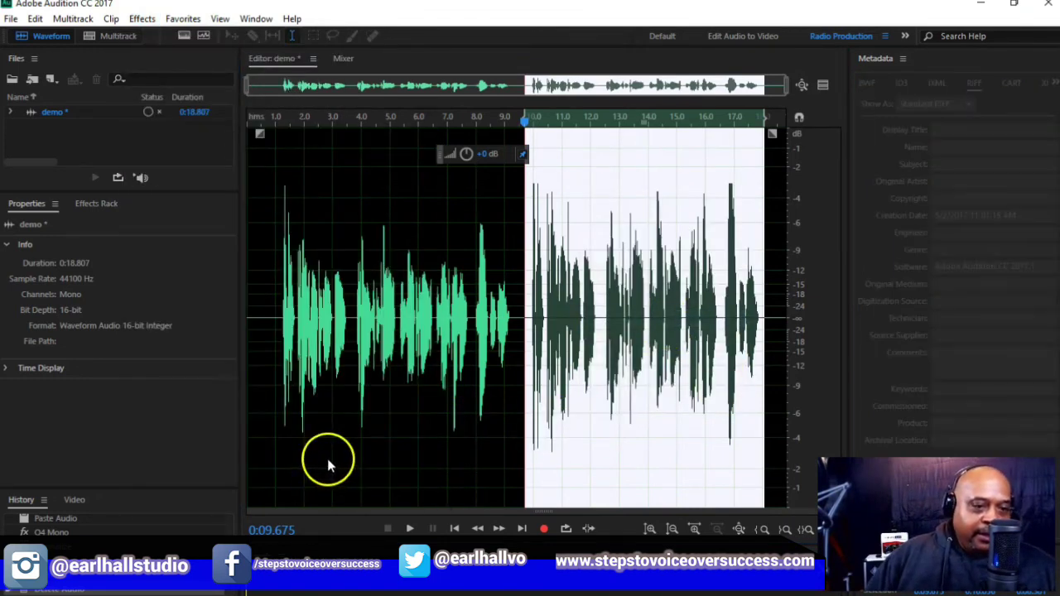
pyautogui.click(543, 476)
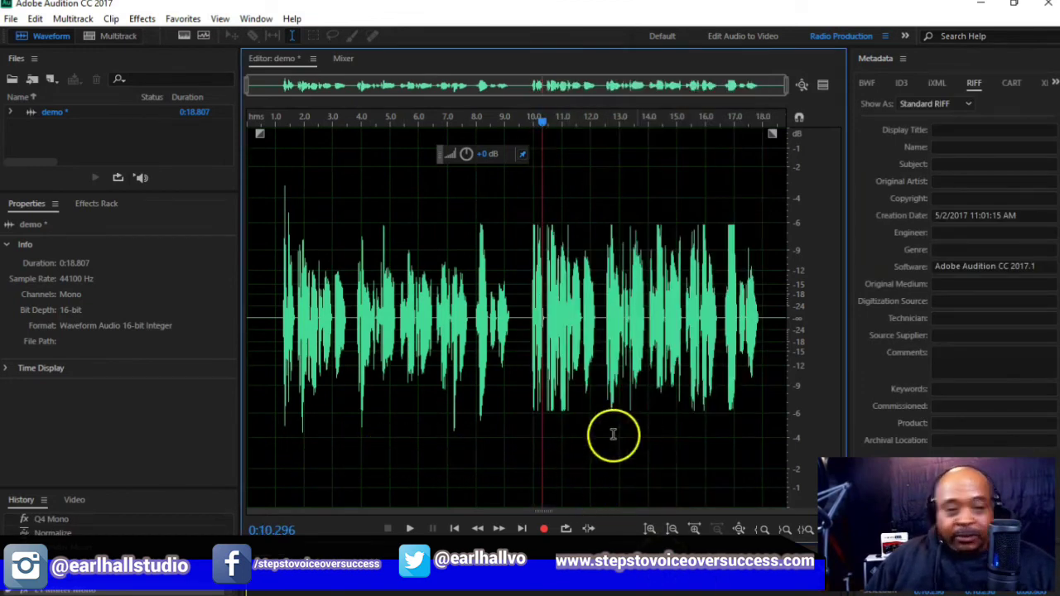
# Play the recording from about 1.14 s to compare the original take with the twice-limited copy.
pyautogui.click(280, 352)
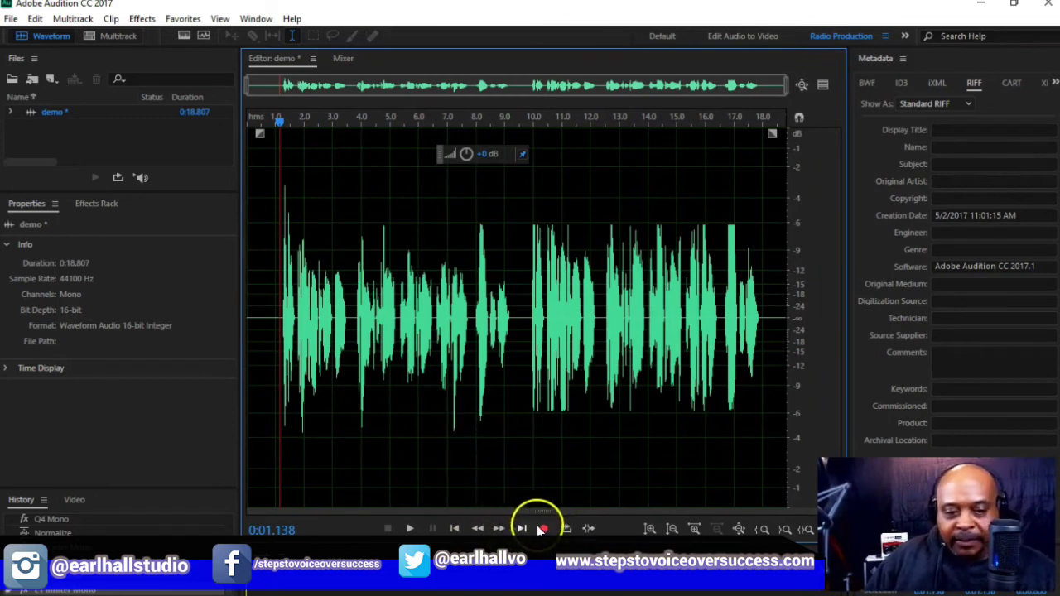
pyautogui.click(412, 530)
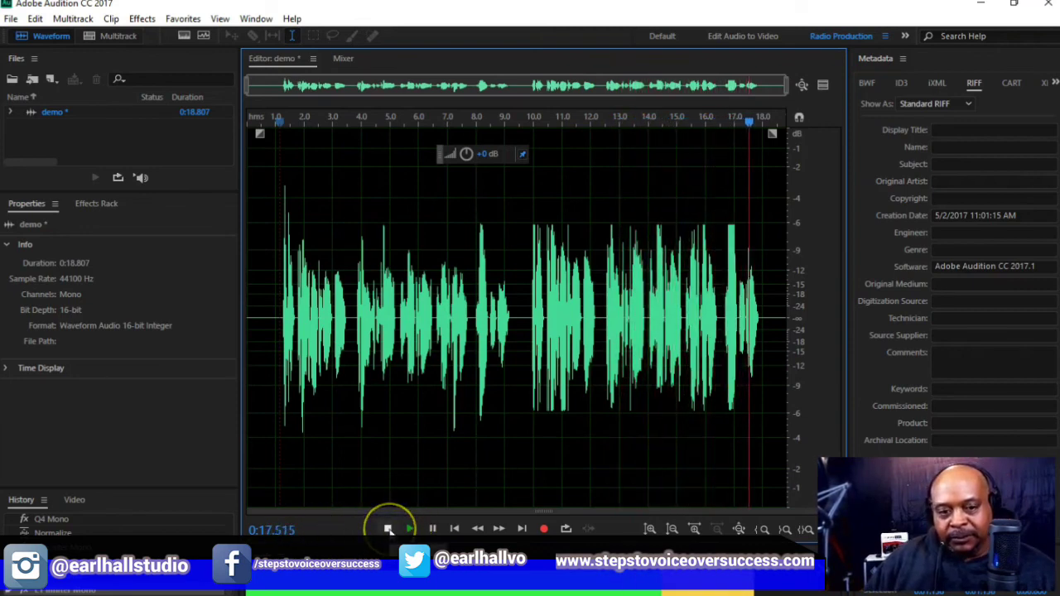
pyautogui.click(388, 529)
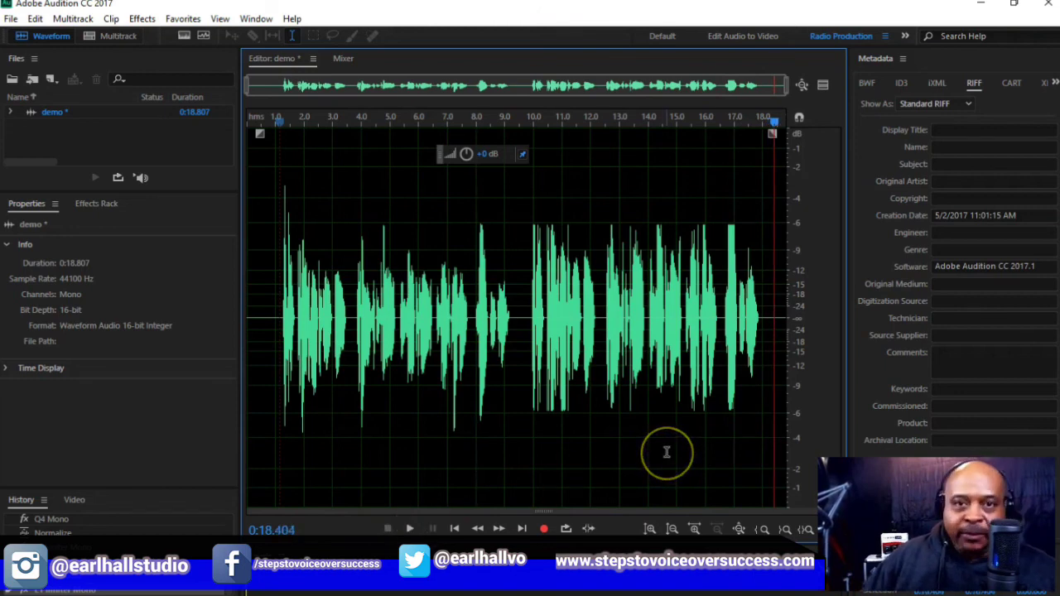